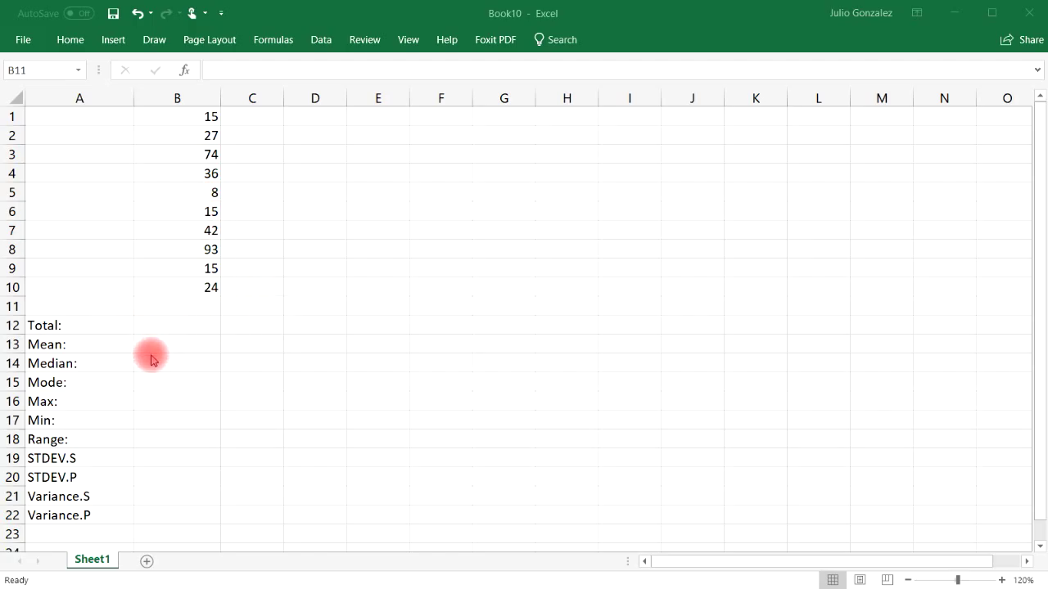
# - Enter =SUM(B1:B10) in B12 to total the ten numbers, giving 349
pyautogui.click(194, 324)
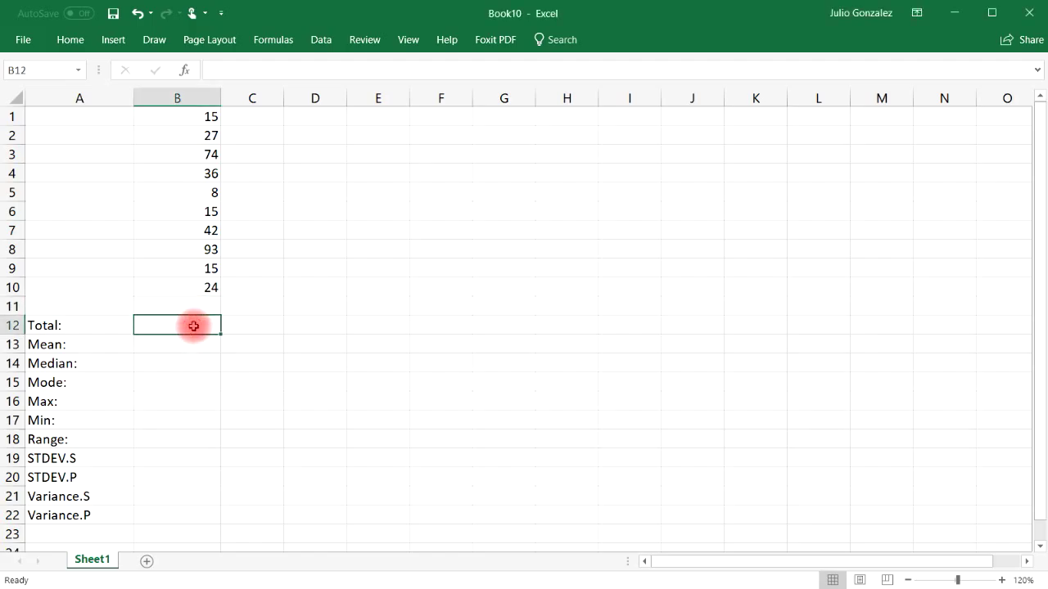
pyautogui.write('=')
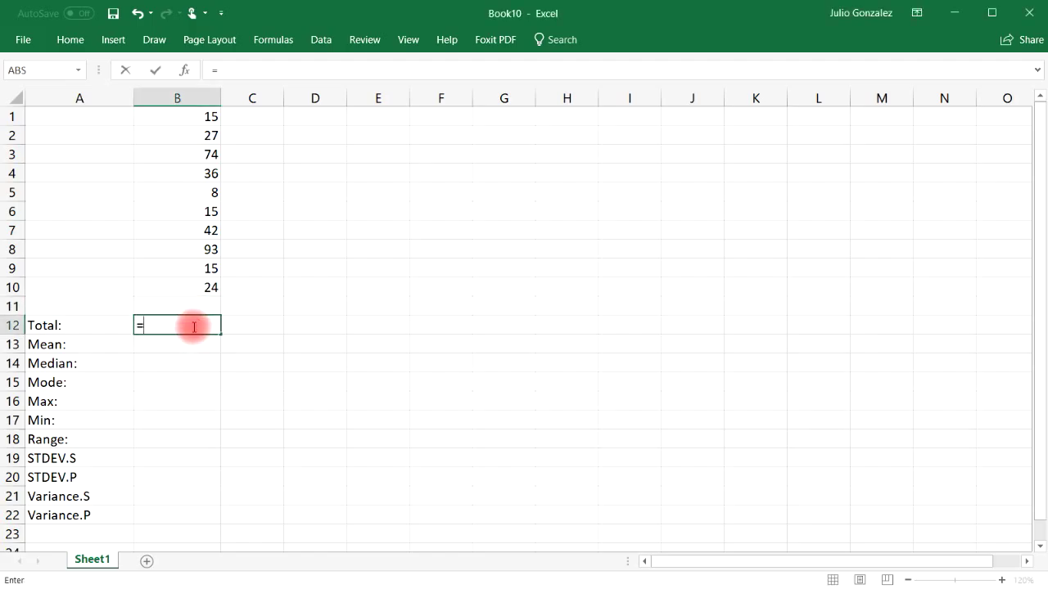
pyautogui.write('sum(')
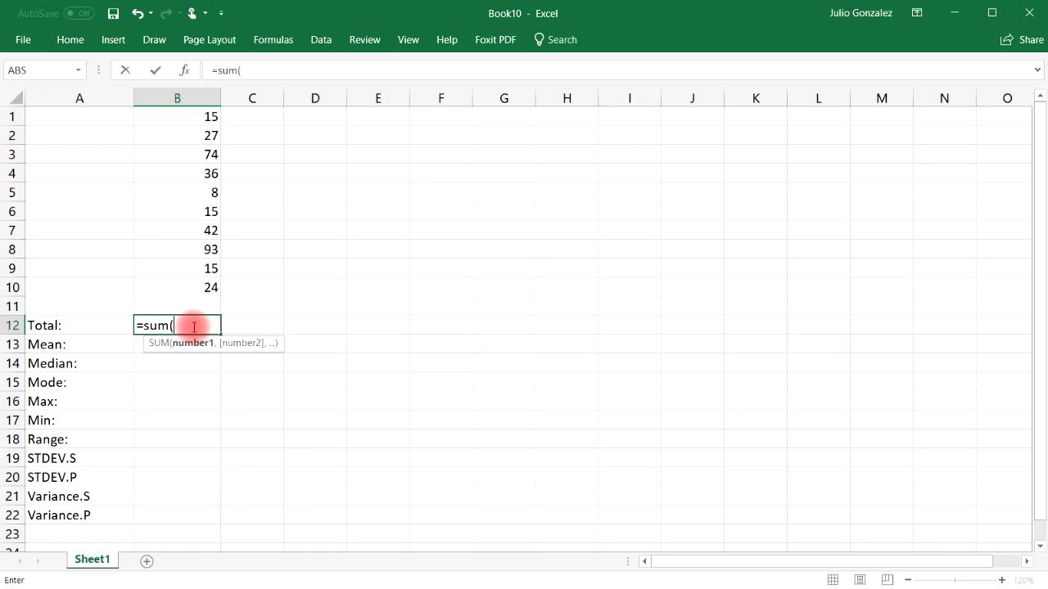
pyautogui.moveTo(194, 117); pyautogui.dragTo(205, 282)
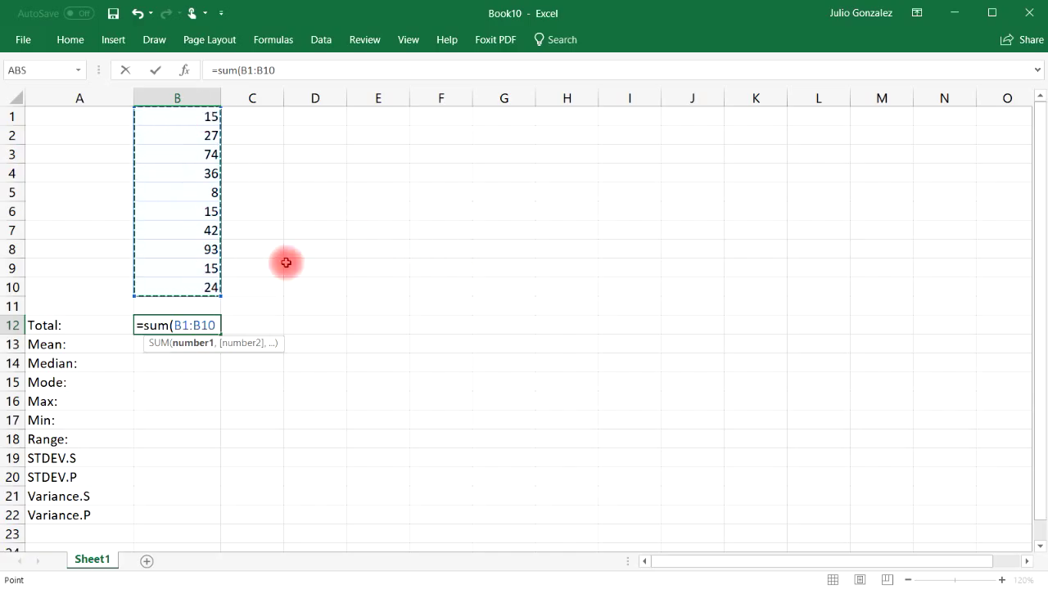
pyautogui.write(')')
pyautogui.press('Return')
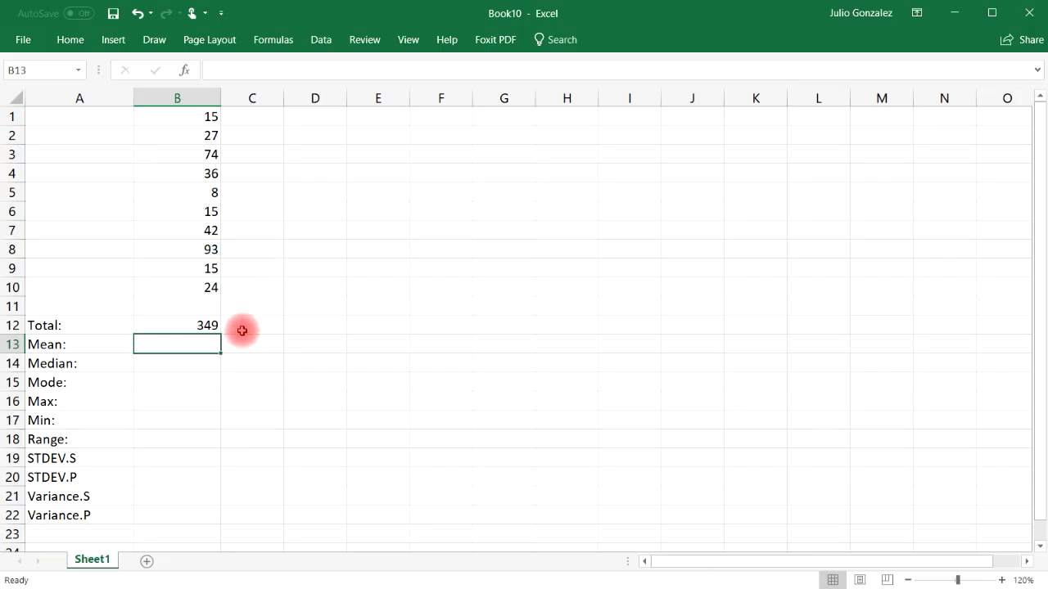
# - Enter =AVERAGE(B1:B10) in B13 to get the mean 34.9
pyautogui.write('=mean')
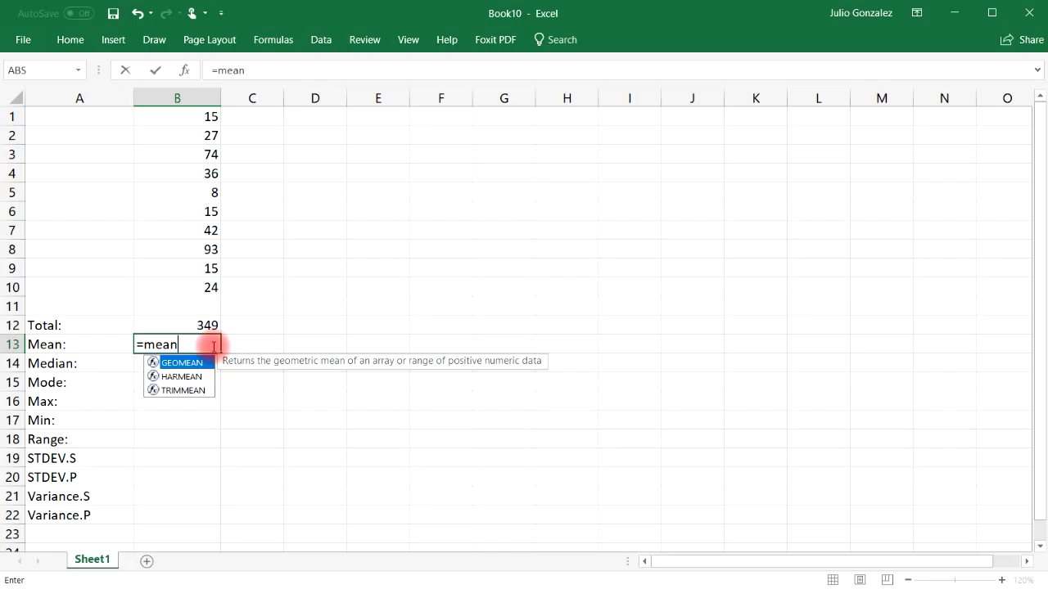
pyautogui.press('BackSpace')
pyautogui.press('BackSpace')
pyautogui.press('BackSpace')
pyautogui.press('BackSpace')
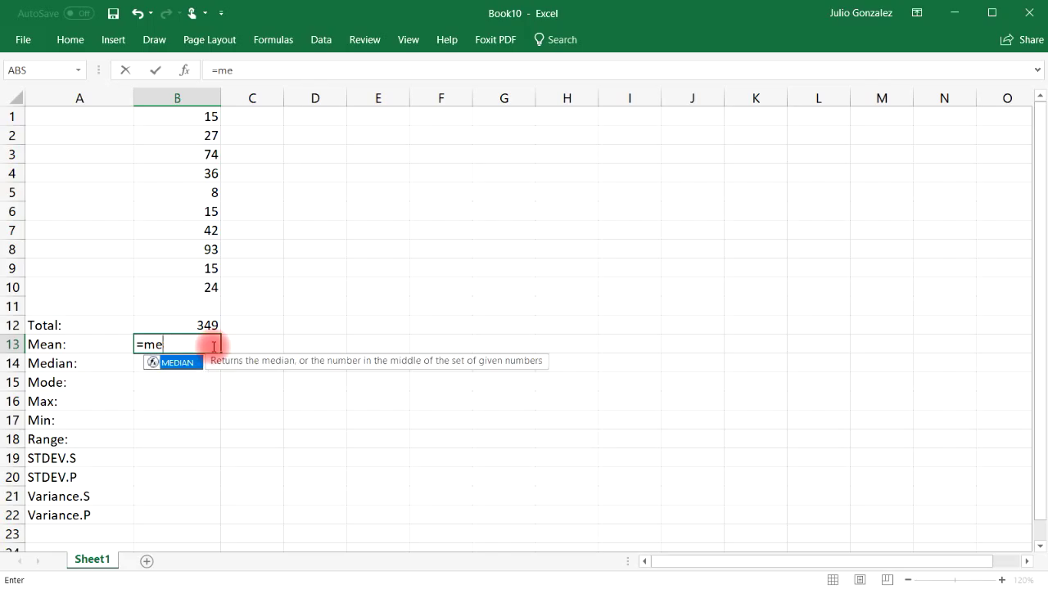
pyautogui.write('ave')
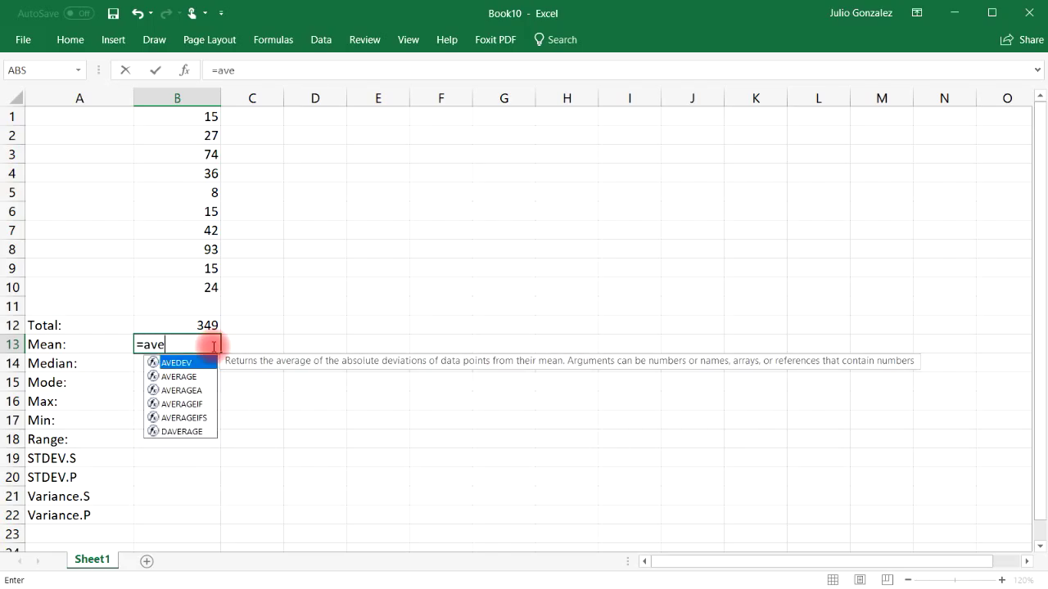
pyautogui.write('rage(')
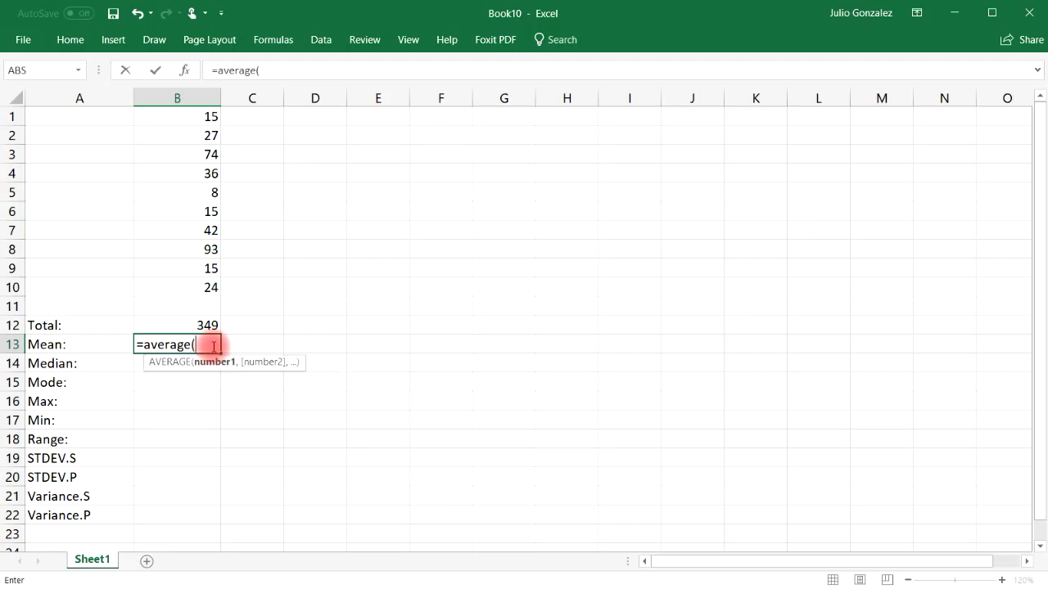
pyautogui.moveTo(204, 117); pyautogui.dragTo(205, 288)
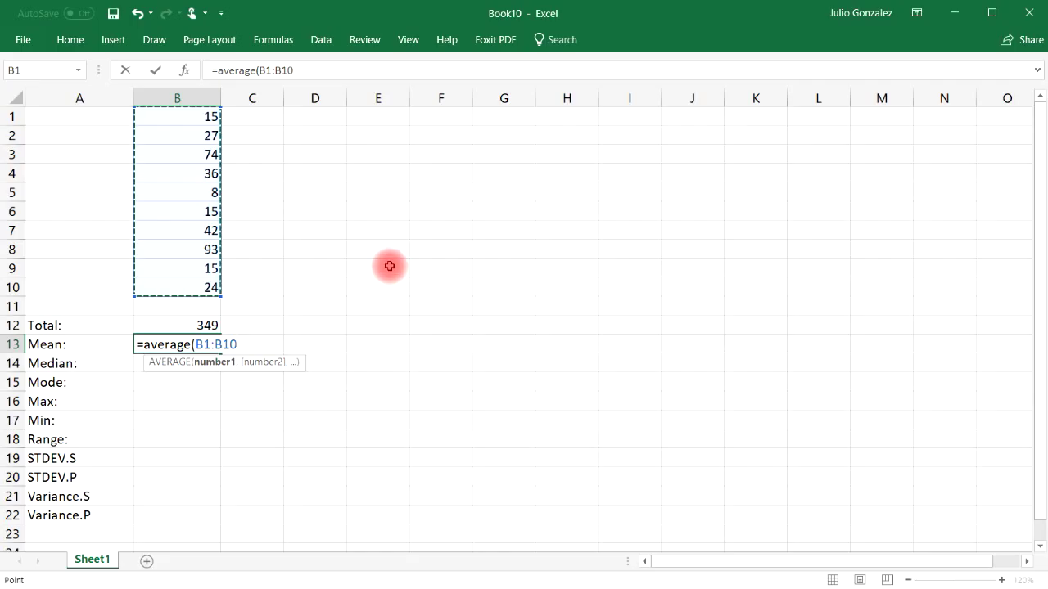
pyautogui.write(')')
pyautogui.press('Return')
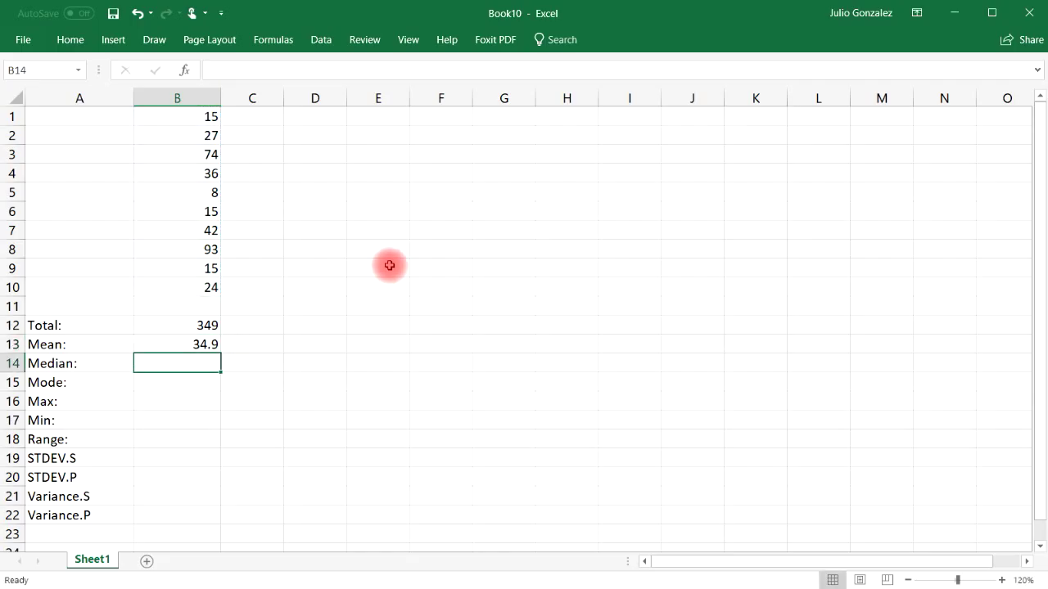
# - Put the side example =AVERAGE(12,18,20,26) in D12, returning 19, and review its formula
pyautogui.click(317, 322)
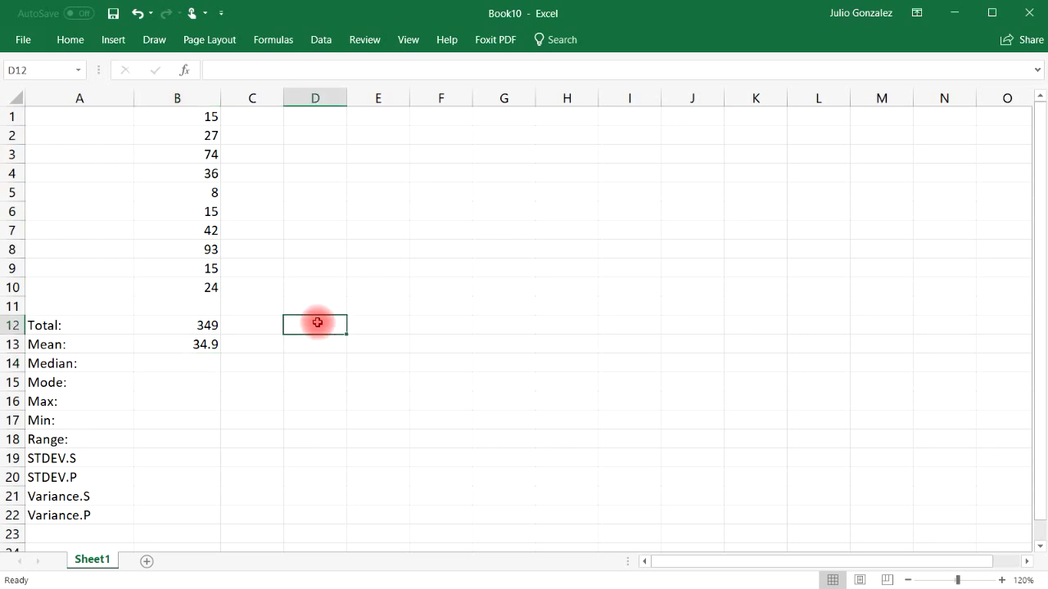
pyautogui.write('=average(')
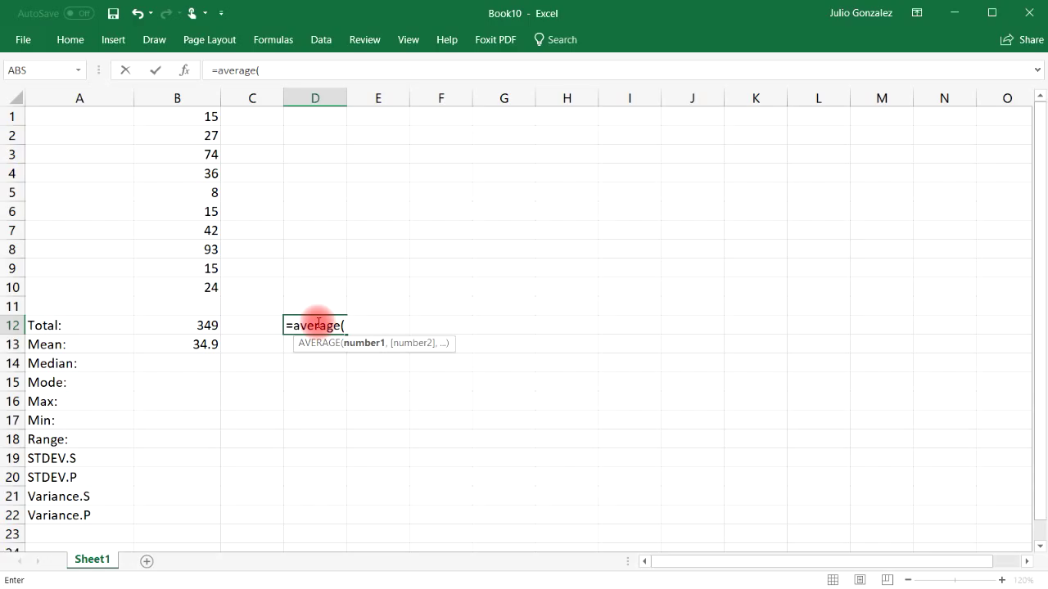
pyautogui.write('12,18')
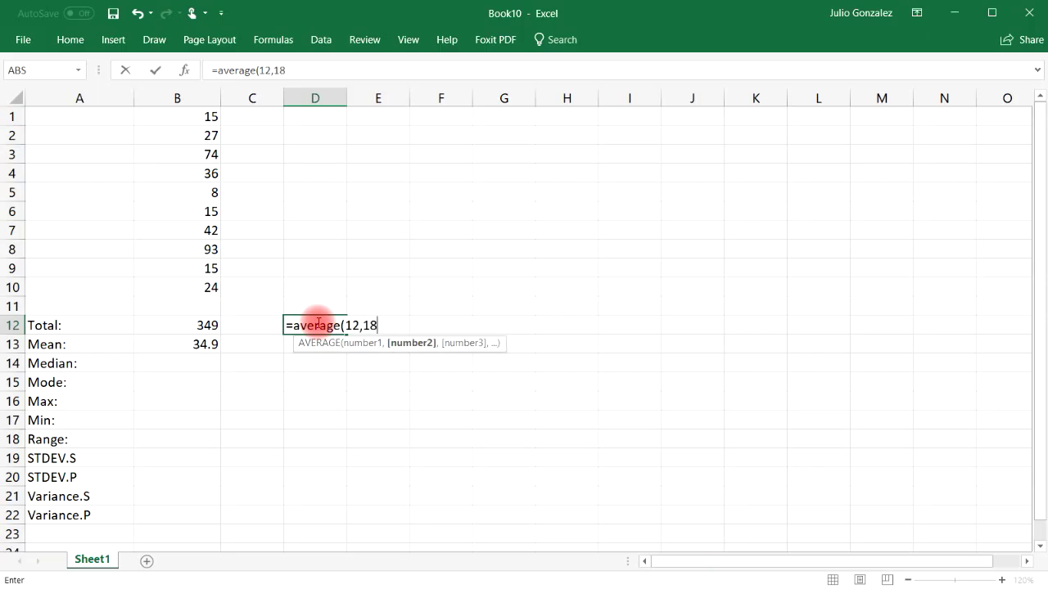
pyautogui.write(',20,')
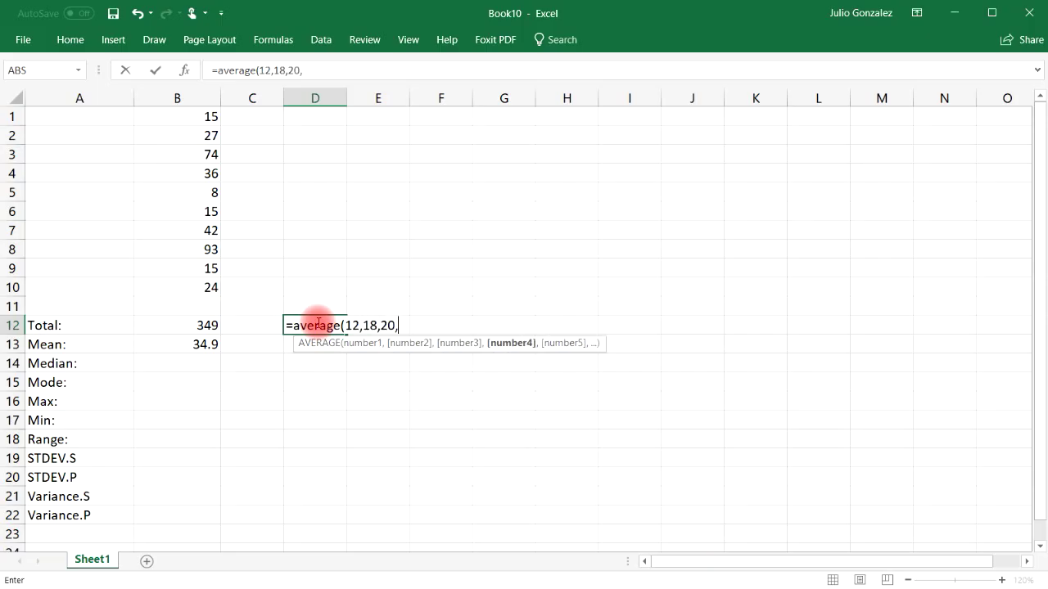
pyautogui.write('26)')
pyautogui.press('Return')
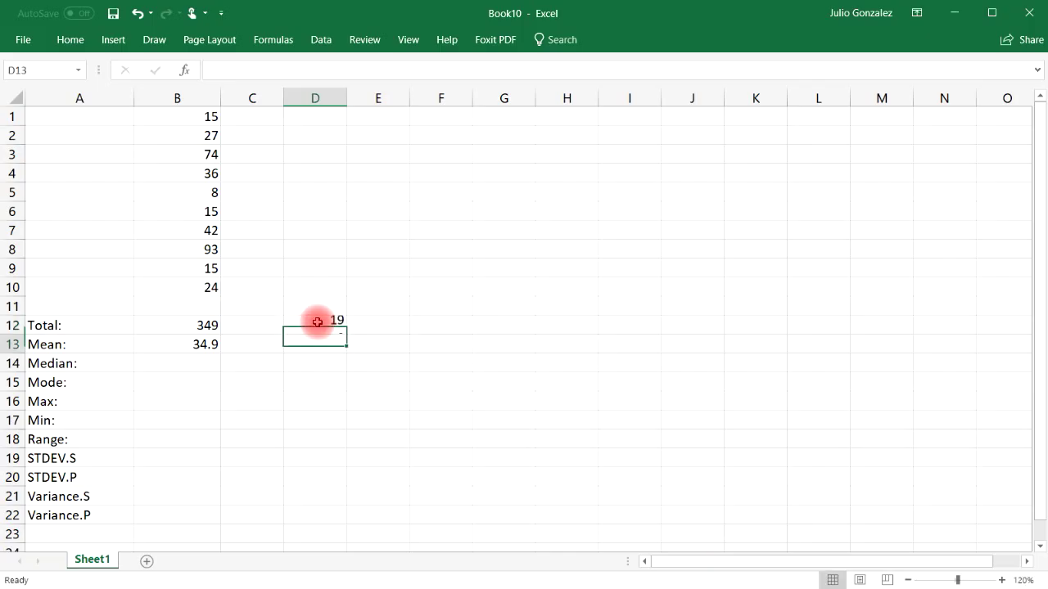
pyautogui.click(318, 323)
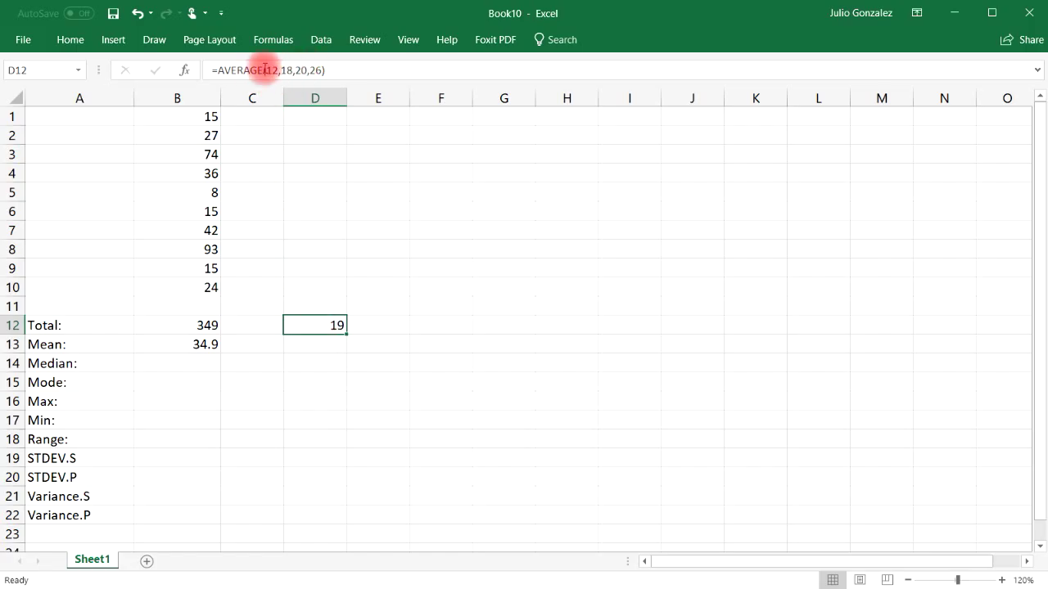
pyautogui.press('Return')
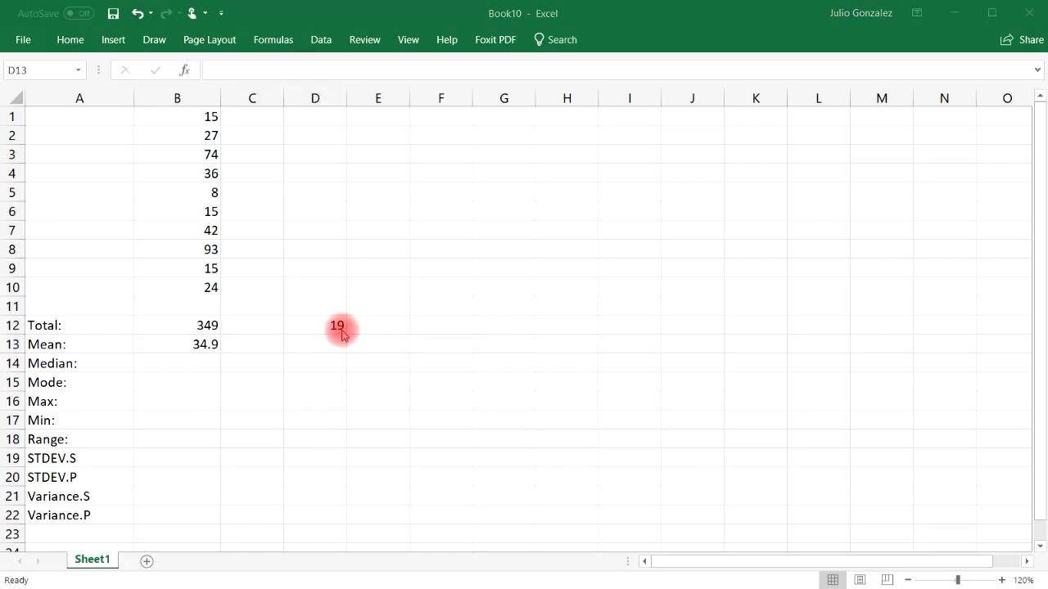
# - Review B13's AVERAGE formula, then enter =B12/10 in C13 as a manual mean check of 34.9
pyautogui.click(205, 344)
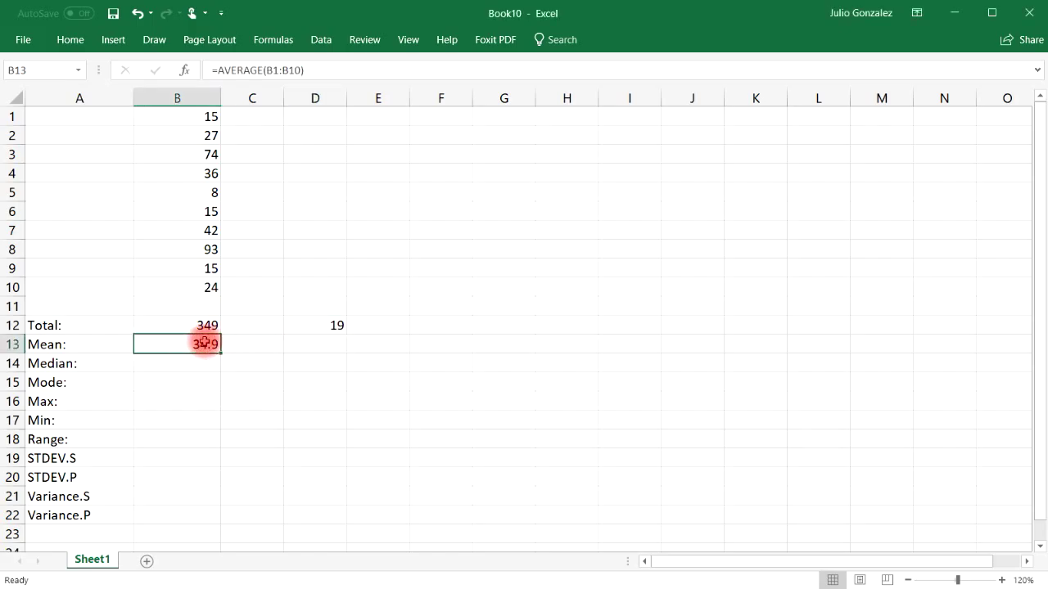
pyautogui.click(258, 346)
pyautogui.write('=')
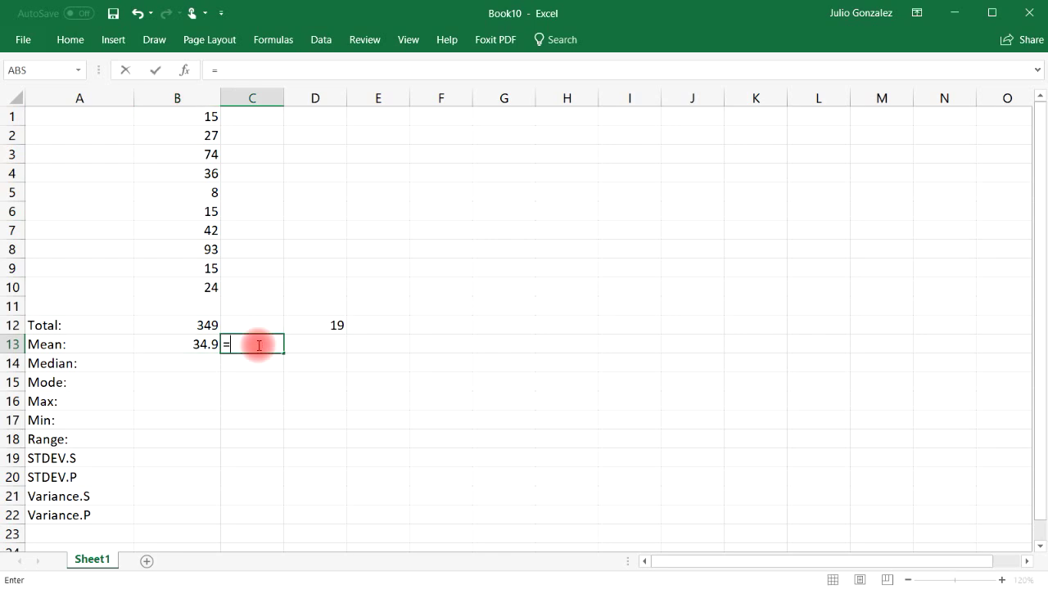
pyautogui.write('B12/10')
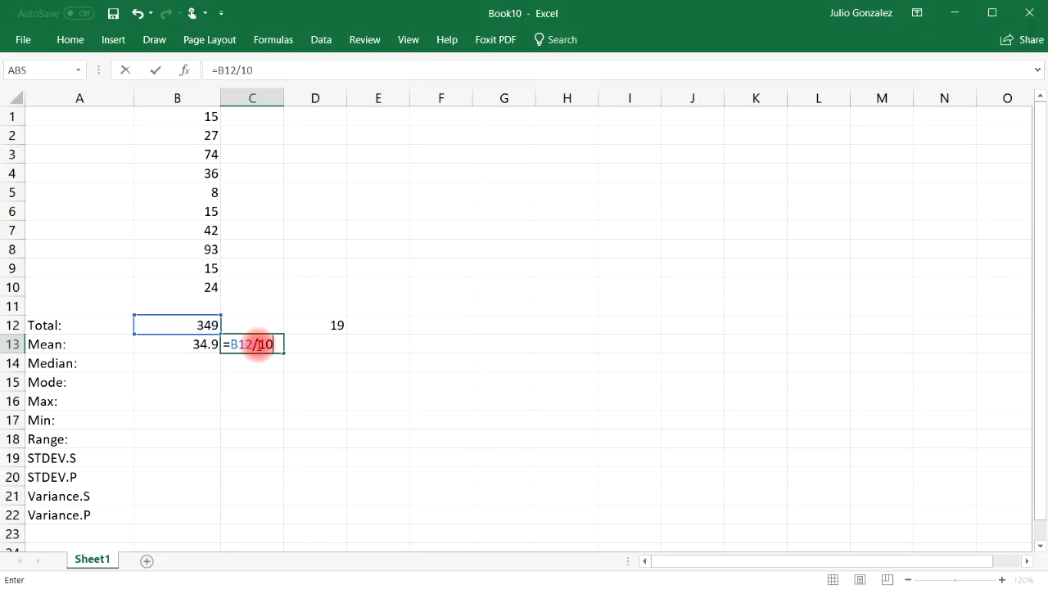
pyautogui.press('Return')
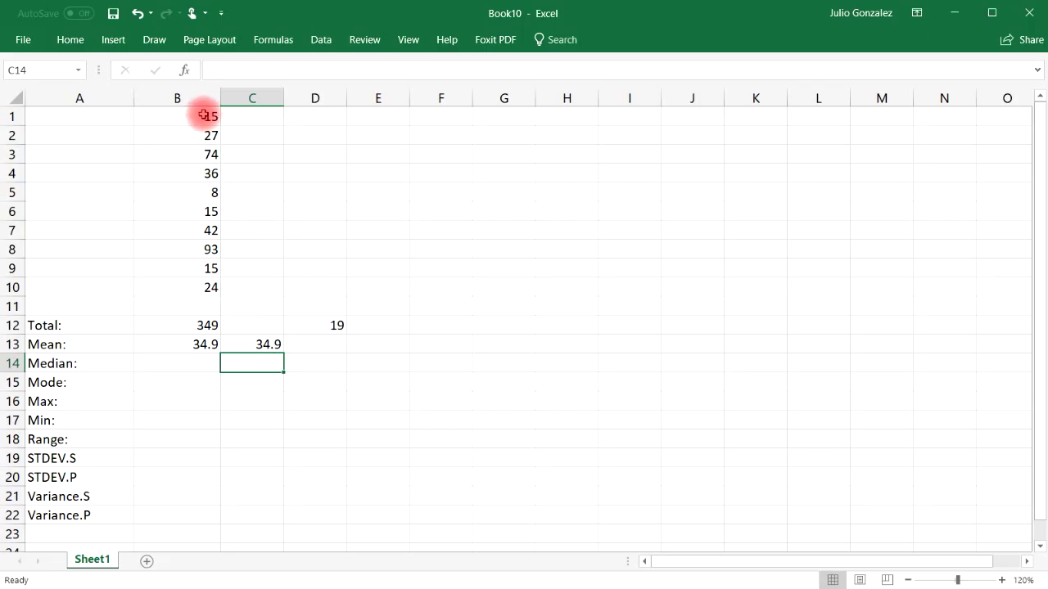
# - Show row 10 as the last value, then enter =COUNT(B1:B10) in D13, returning 10
pyautogui.click(13, 287)
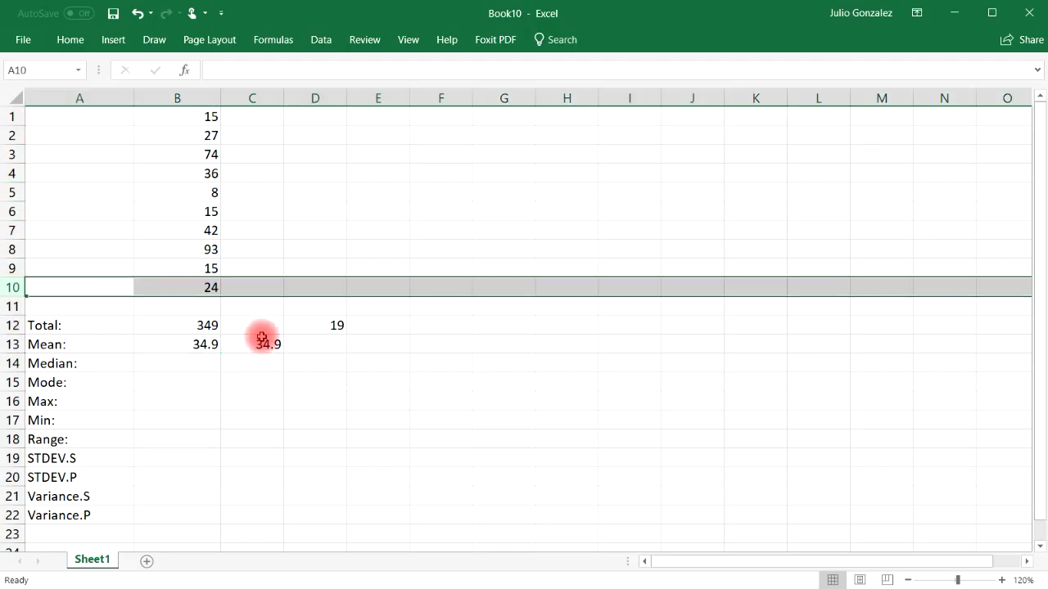
pyautogui.click(253, 306)
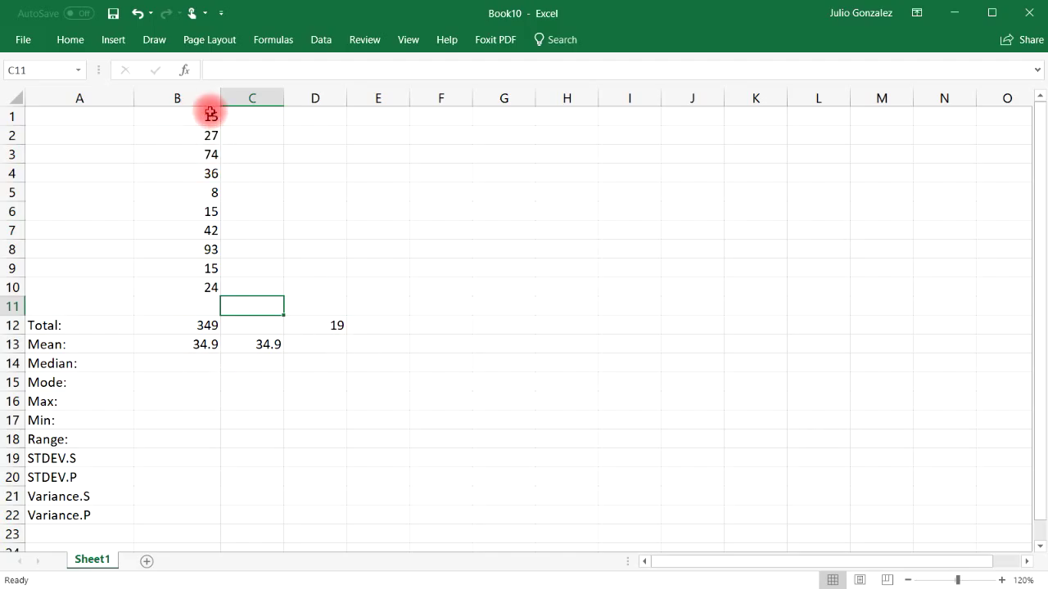
pyautogui.click(327, 347)
pyautogui.write('=c')
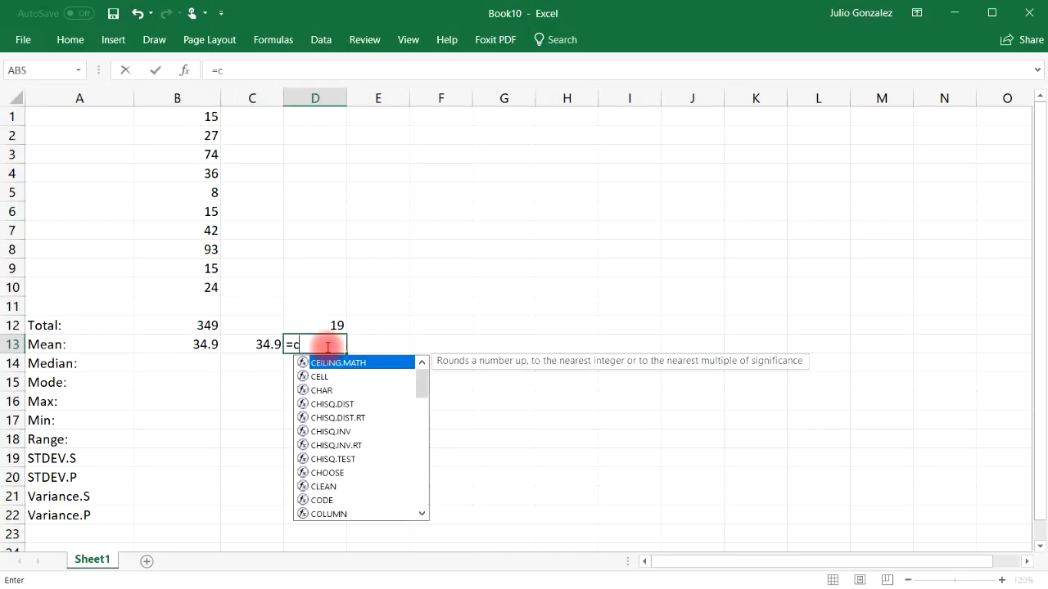
pyautogui.write('ount(')
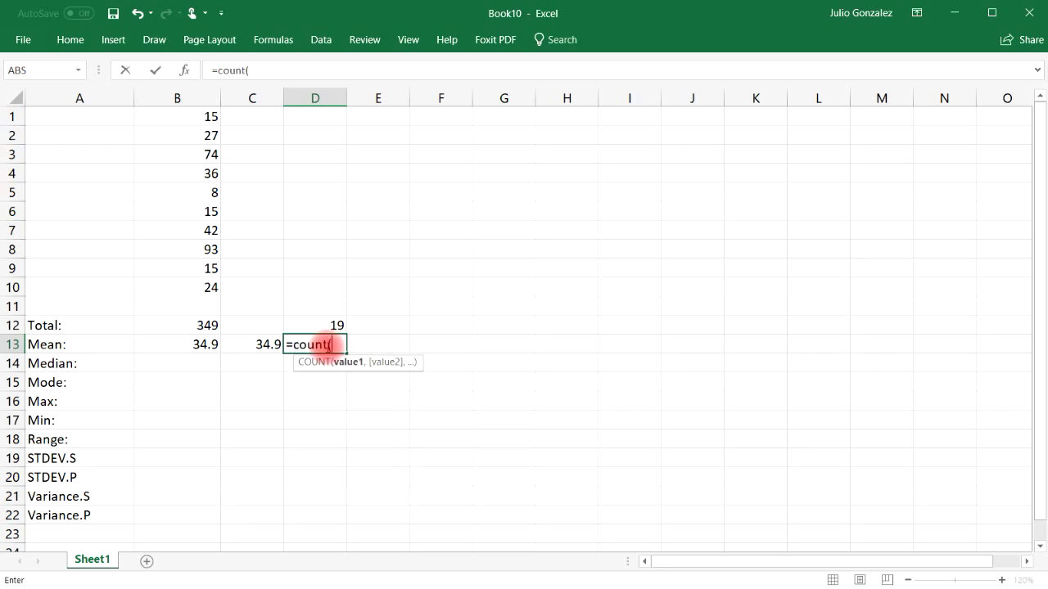
pyautogui.moveTo(206, 117); pyautogui.dragTo(194, 287)
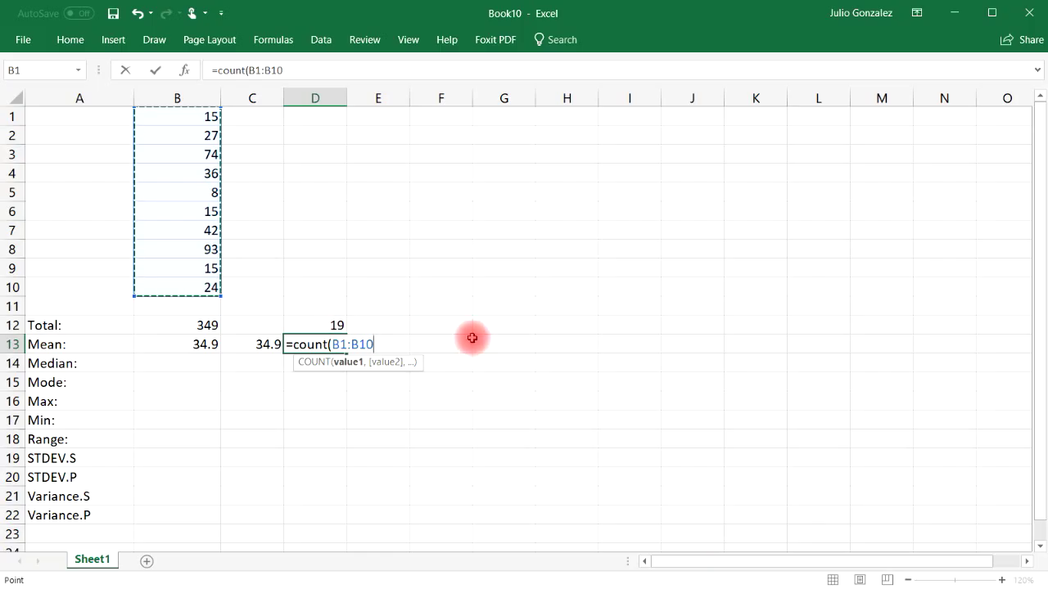
pyautogui.write(')')
pyautogui.hotkey('ctrl', 'Return')
pyautogui.press('Return')
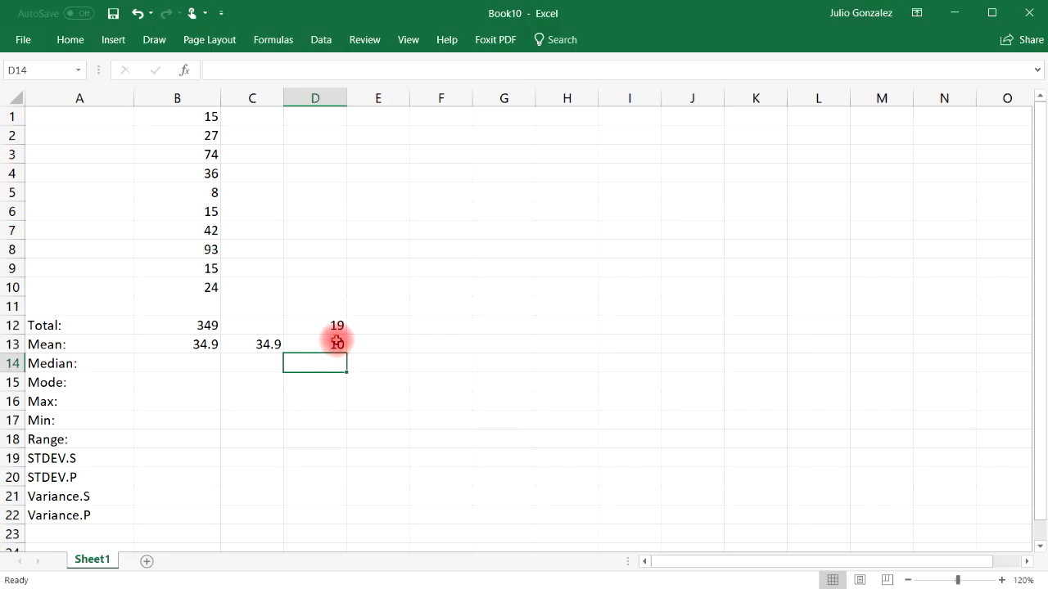
pyautogui.click(164, 364)
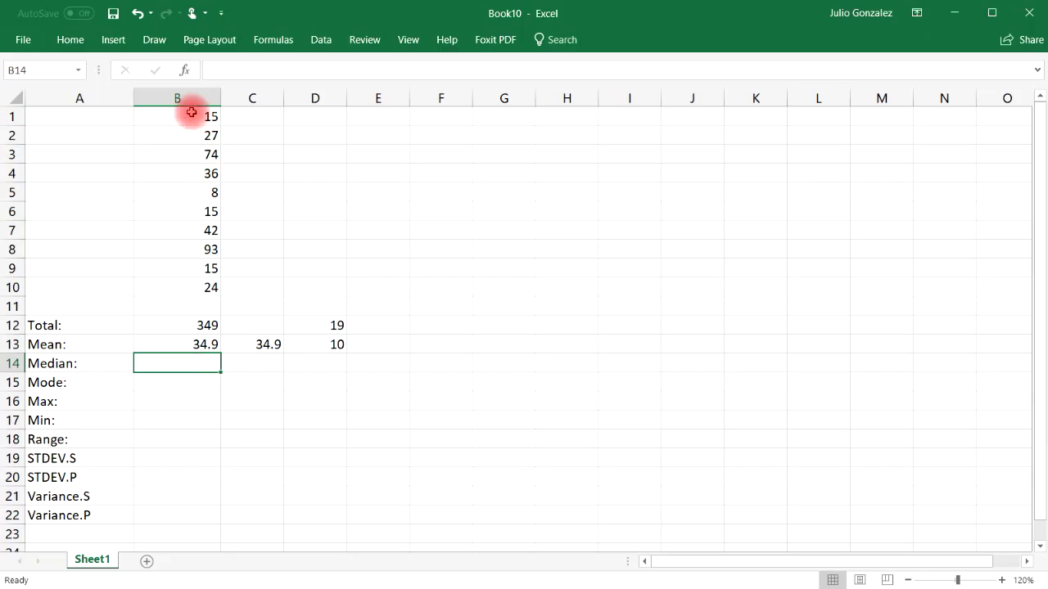
# - Type the smallest sorted values 8, 15, 15, 15 into D2:G2
pyautogui.moveTo(191, 113); pyautogui.dragTo(201, 285)
pyautogui.click(326, 287)
pyautogui.press('Up')
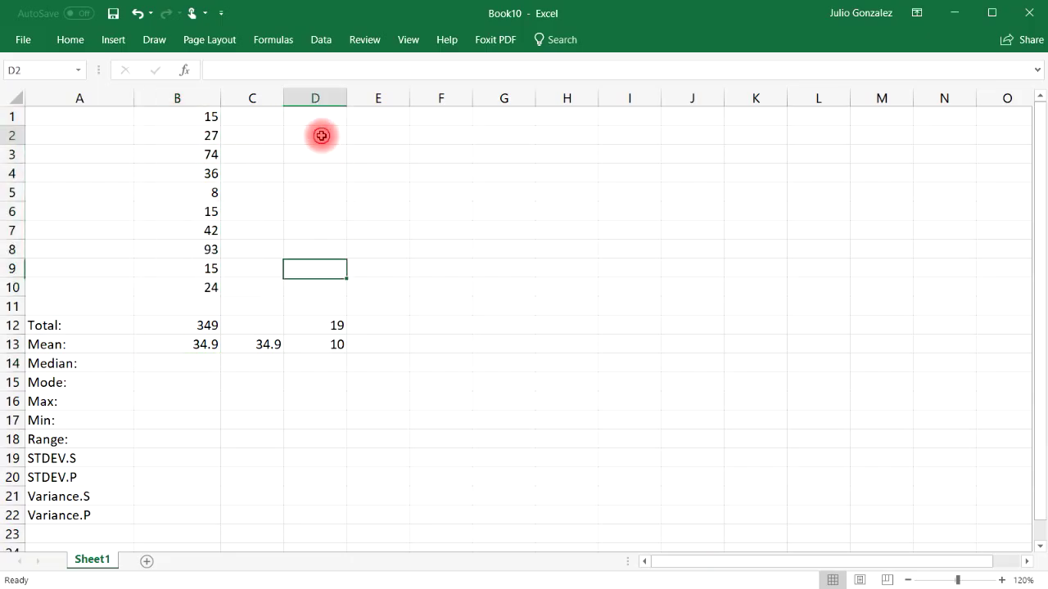
pyautogui.click(322, 135)
pyautogui.write('8')
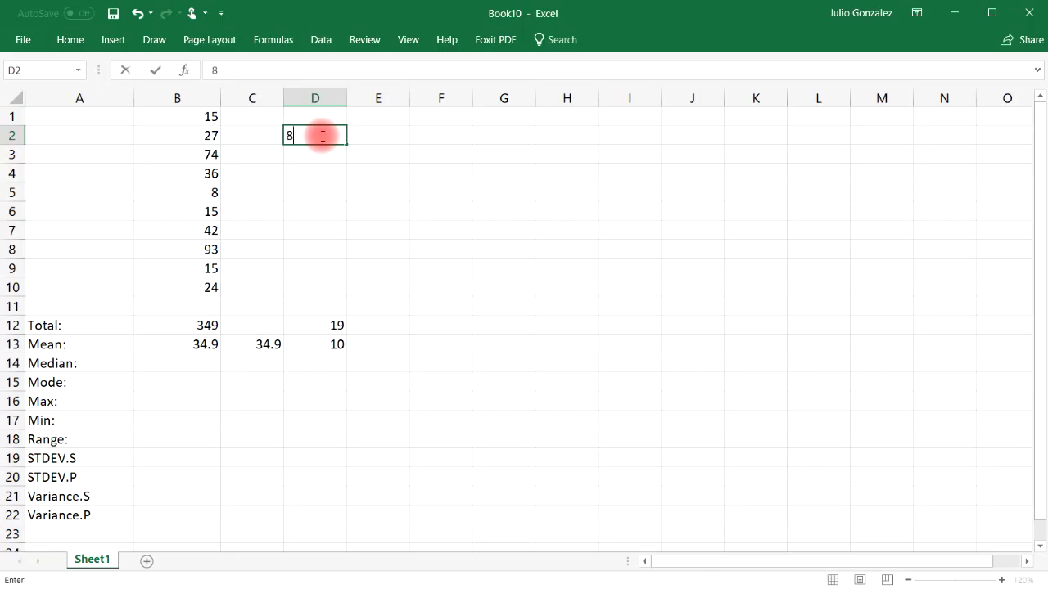
pyautogui.click(369, 138)
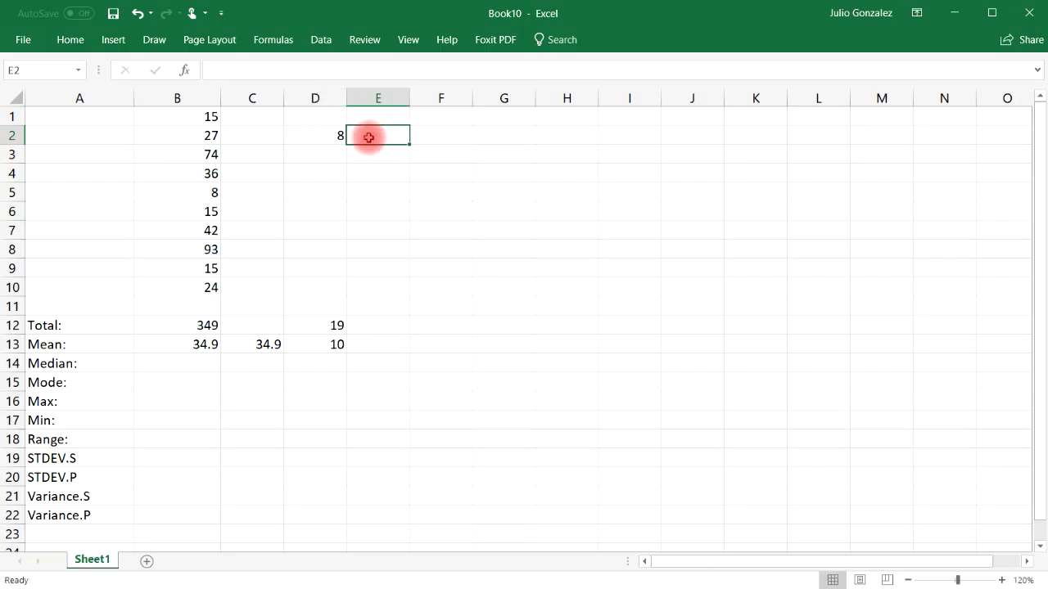
pyautogui.write('15')
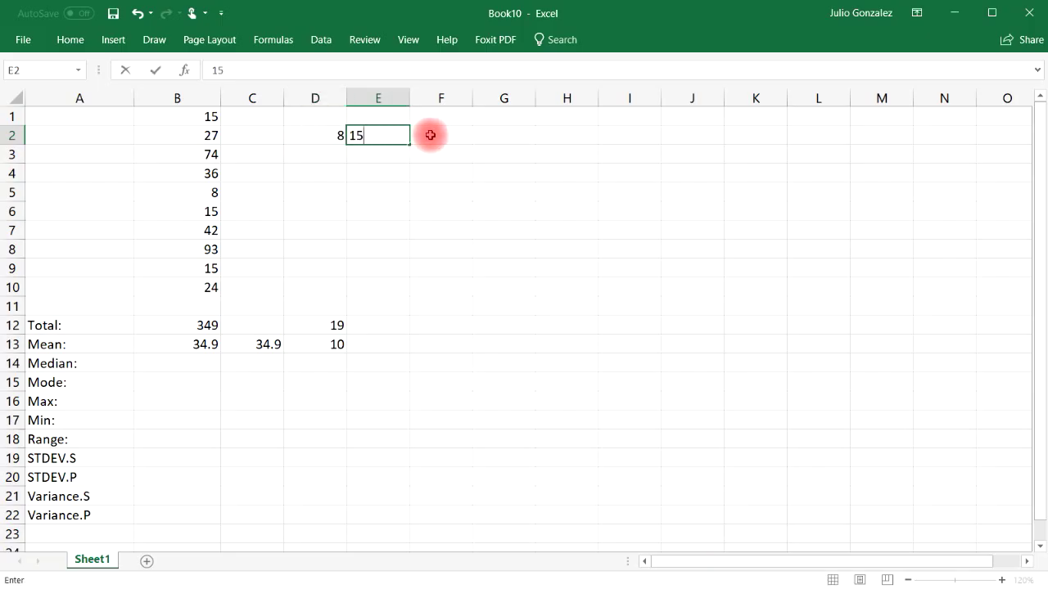
pyautogui.click(430, 135)
pyautogui.click(212, 119)
pyautogui.click(205, 210)
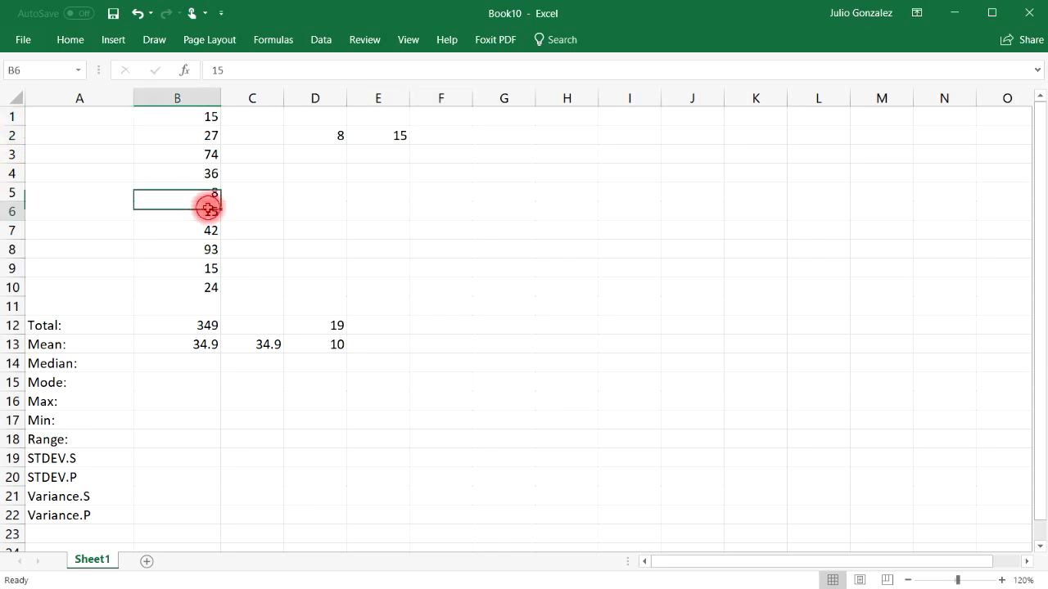
pyautogui.click(211, 269)
pyautogui.click(421, 139)
pyautogui.write('15')
pyautogui.click(493, 142)
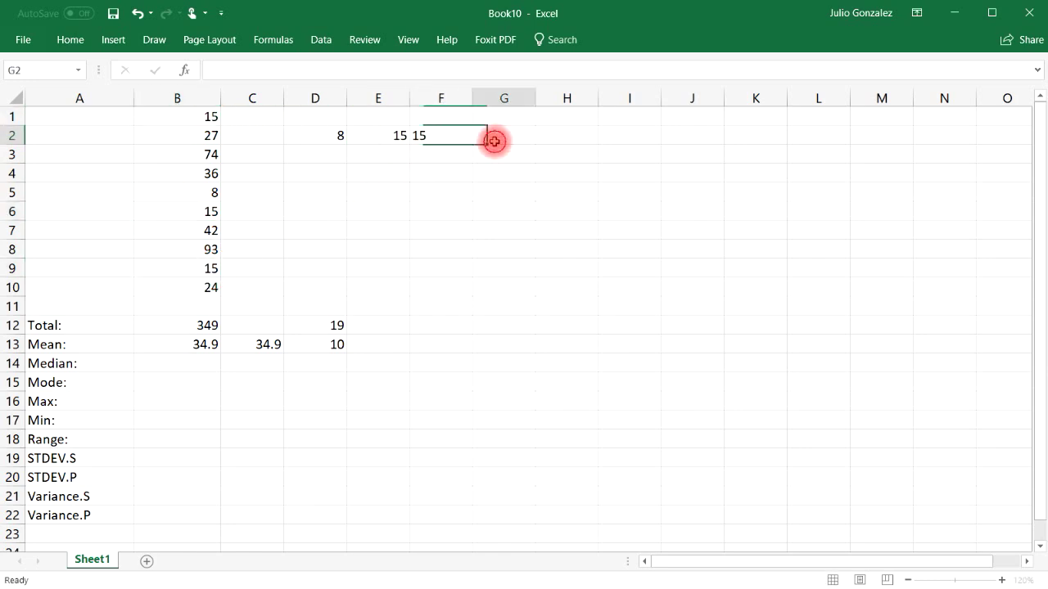
pyautogui.write('15')
pyautogui.click(495, 160)
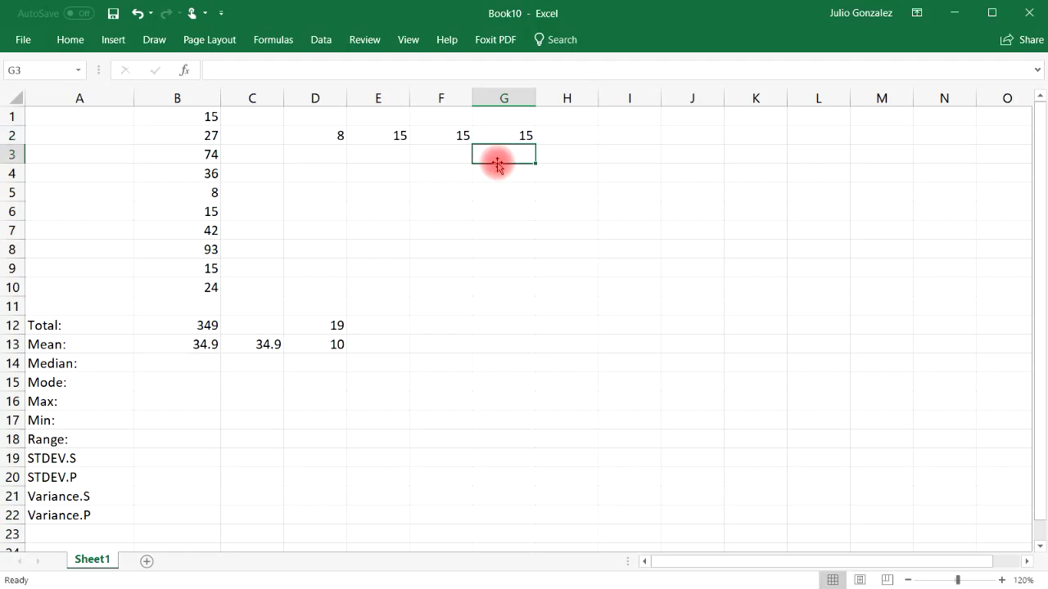
# - Continue the sorted row with 24, 27 and 36 in H2:J2
pyautogui.click(209, 286)
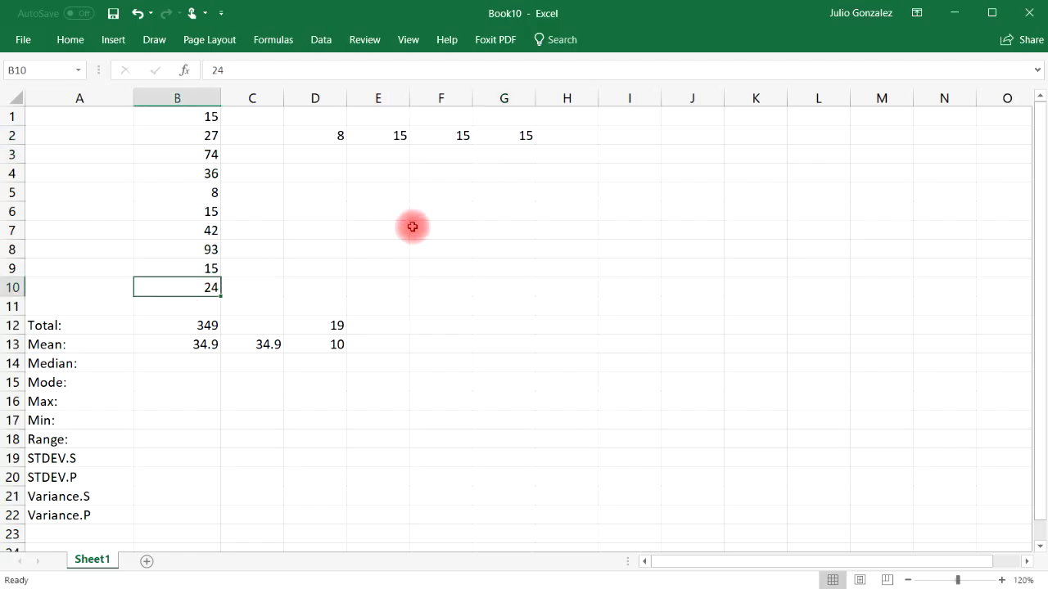
pyautogui.click(555, 139)
pyautogui.write('24')
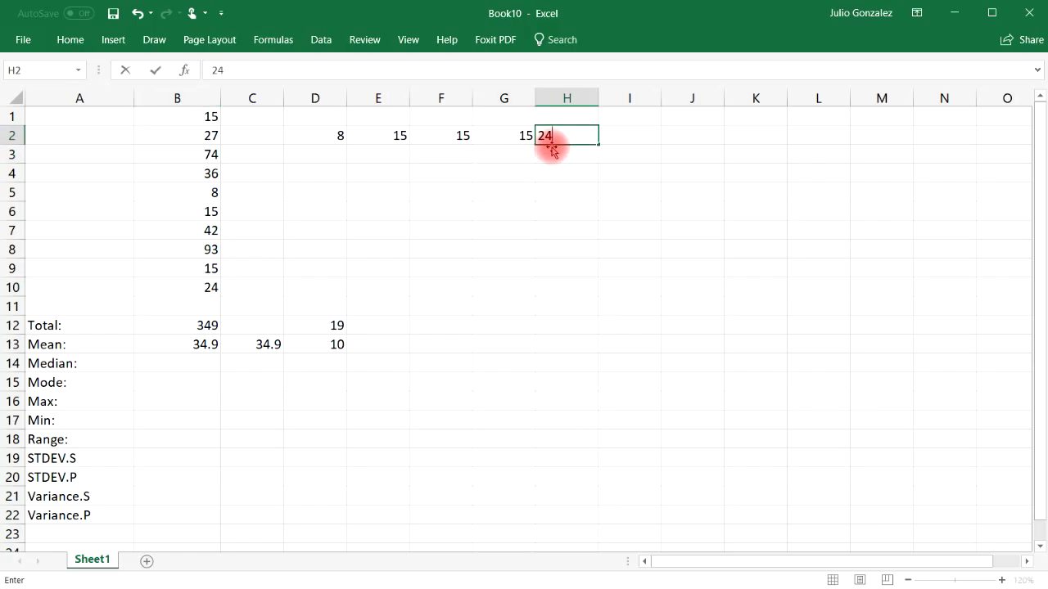
pyautogui.press('Return')
pyautogui.click(211, 136)
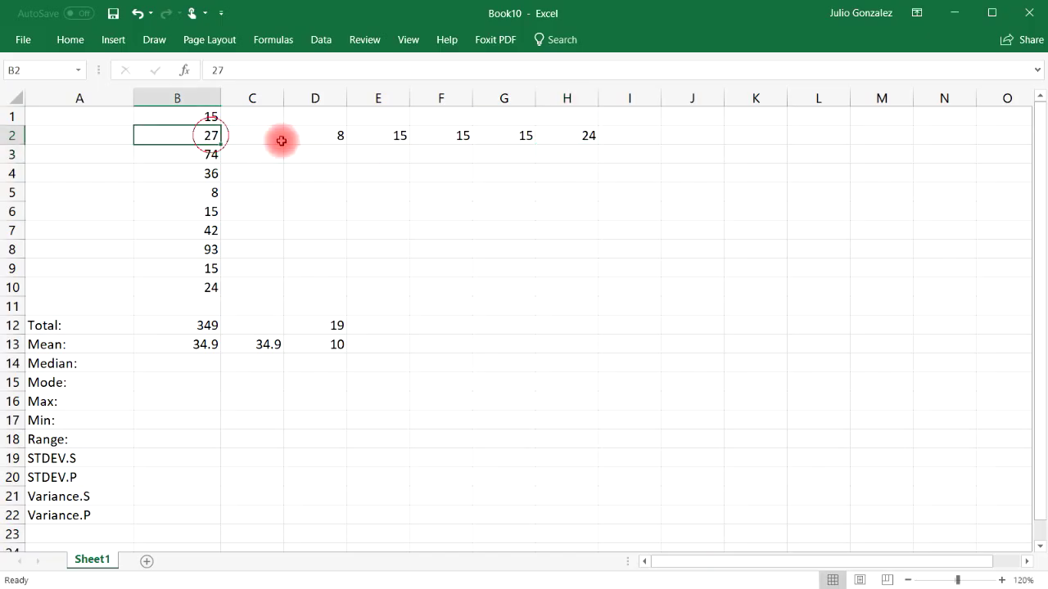
pyautogui.click(613, 135)
pyautogui.write('27')
pyautogui.press('Return')
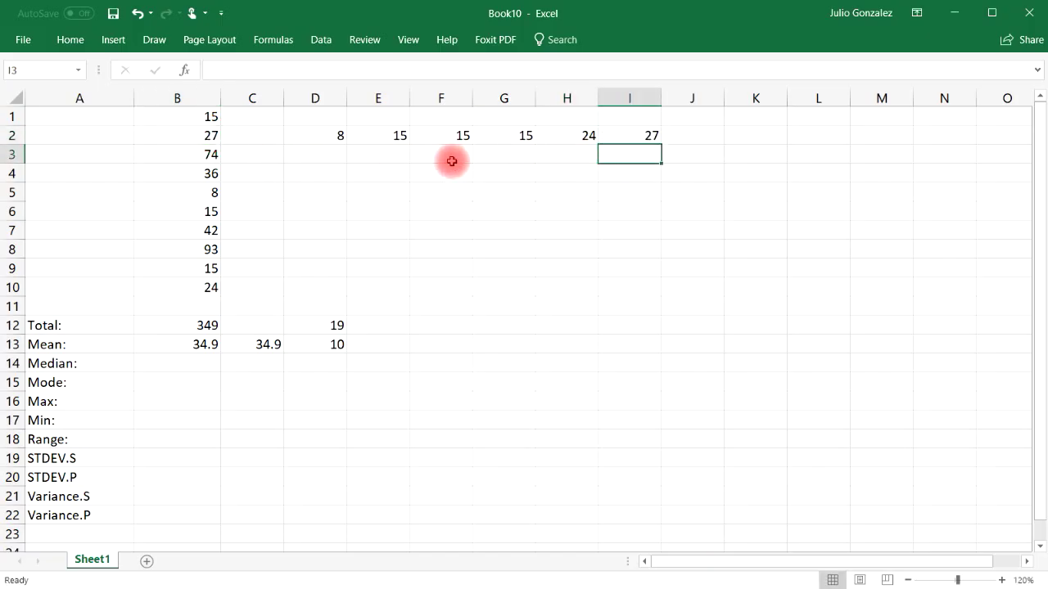
pyautogui.click(208, 172)
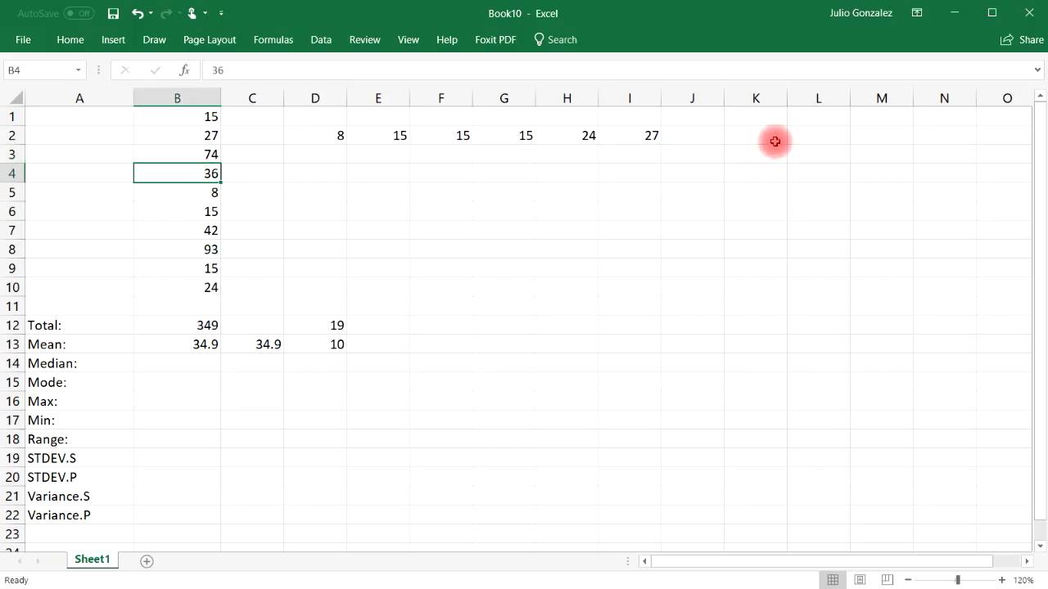
pyautogui.click(683, 131)
pyautogui.write('36')
pyautogui.press('Return')
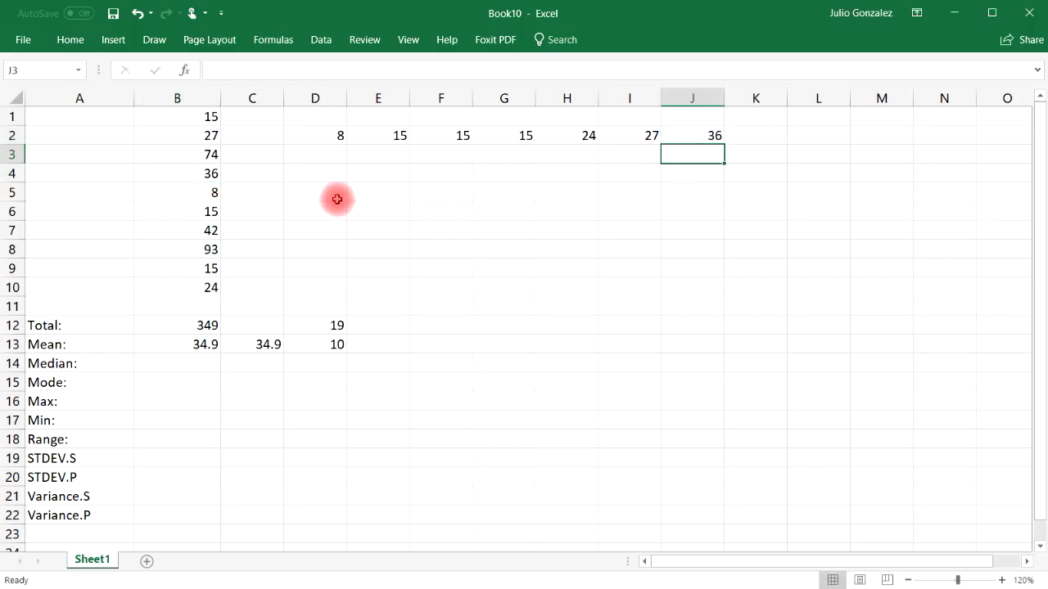
# - Finish the sorted row with 42, 74 and 93 in K2:M2
pyautogui.click(210, 231)
pyautogui.click(741, 136)
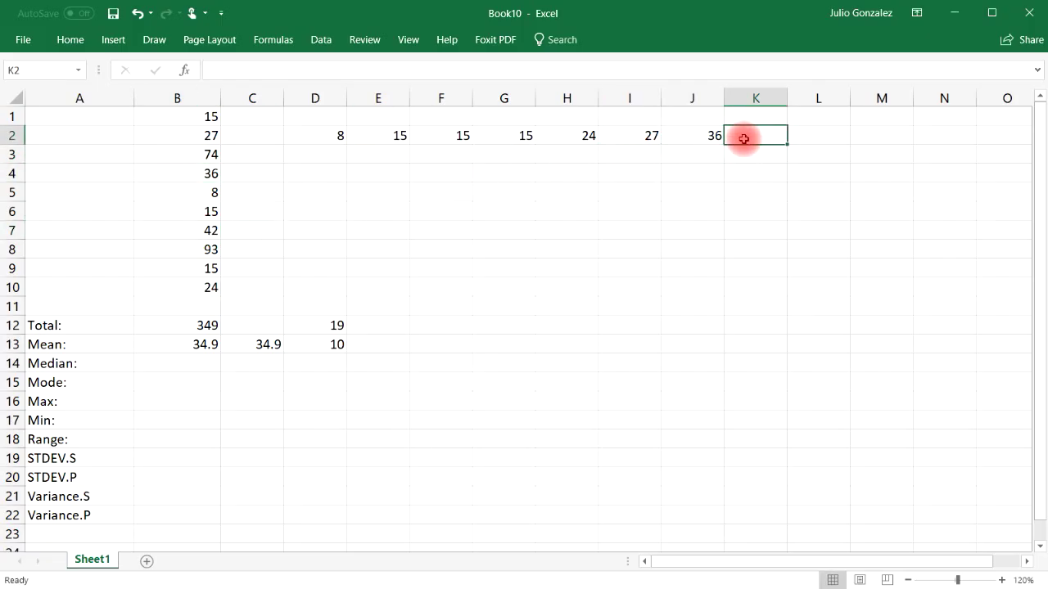
pyautogui.write('42')
pyautogui.click(823, 128)
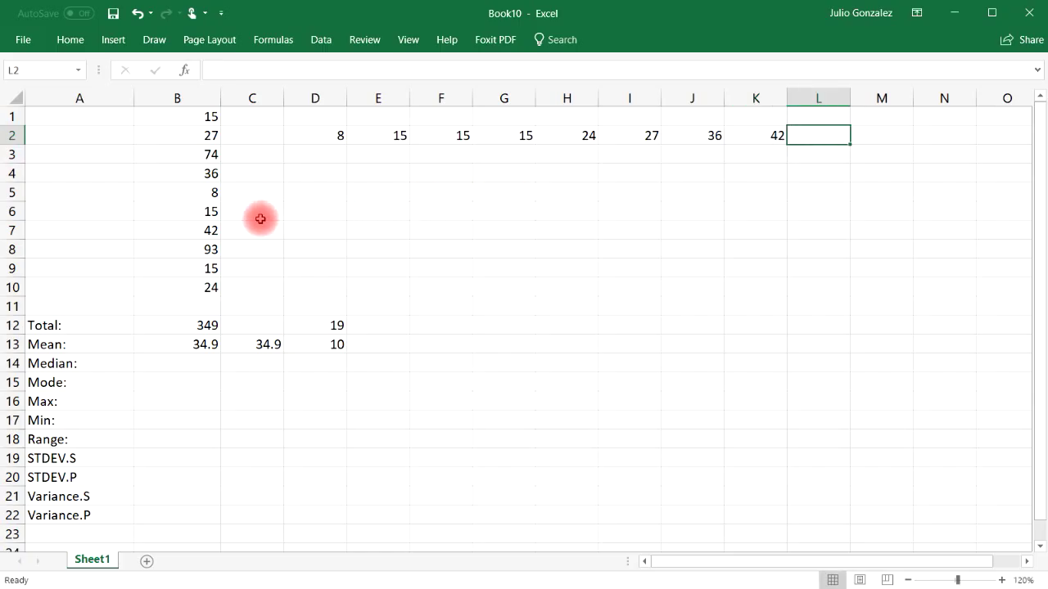
pyautogui.click(211, 156)
pyautogui.click(806, 133)
pyautogui.write('74')
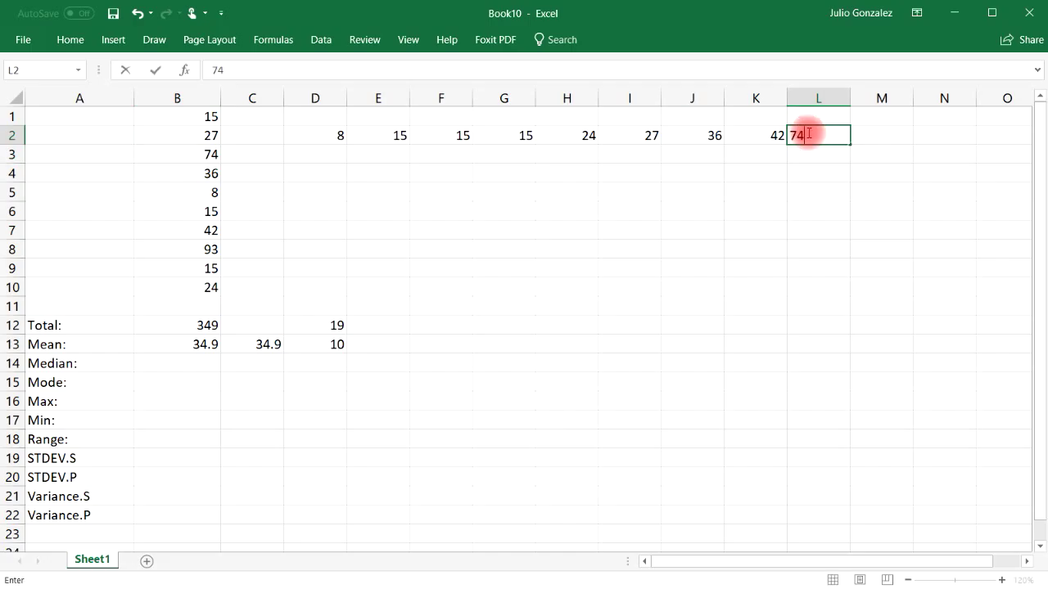
pyautogui.press('Return')
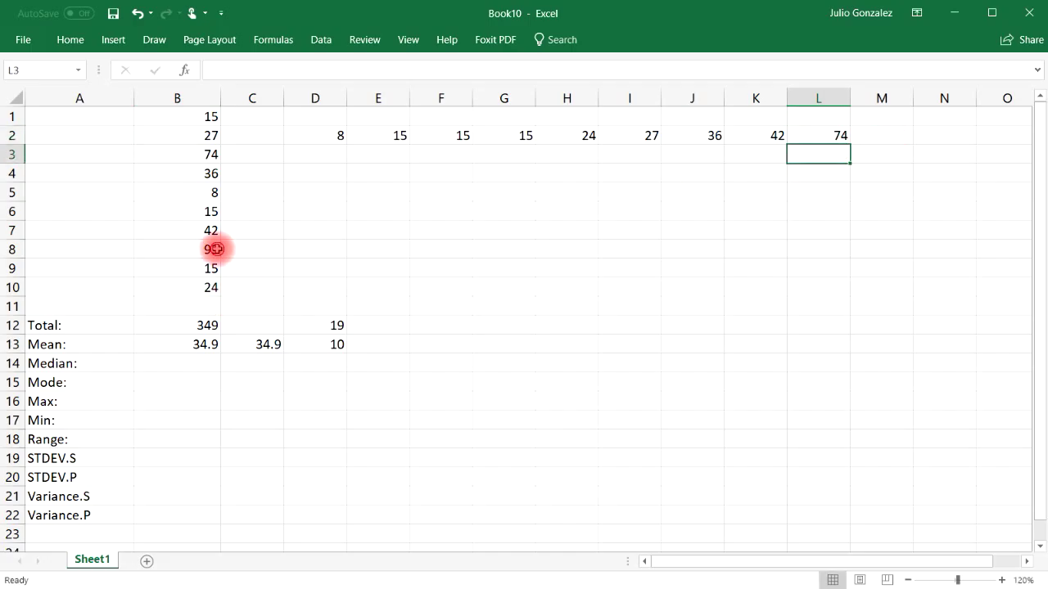
pyautogui.click(213, 248)
pyautogui.click(867, 135)
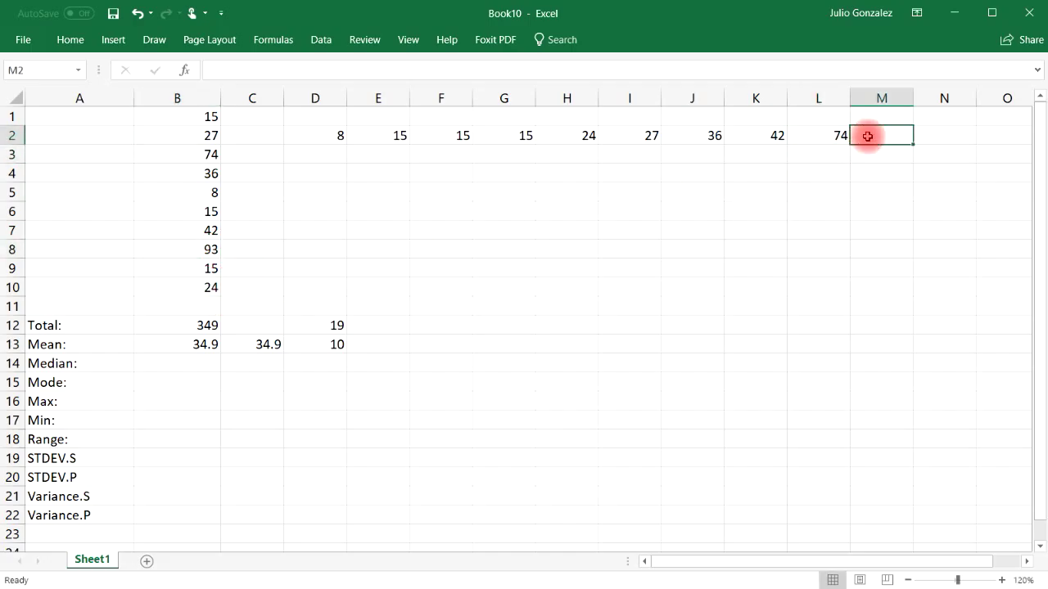
pyautogui.write('93')
pyautogui.click(868, 172)
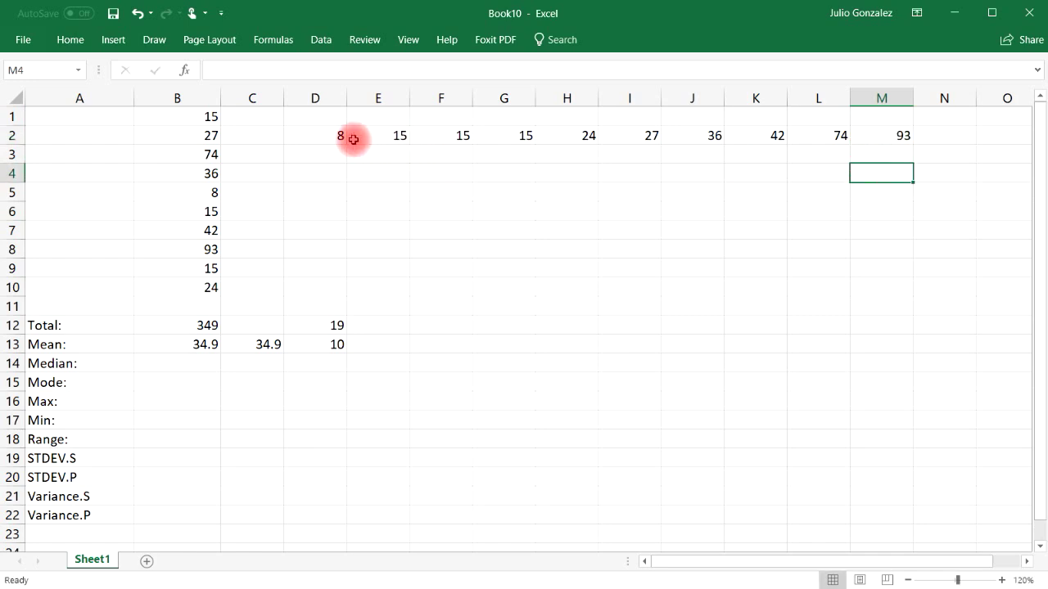
# - Enter a temporary =COUNT(D2:M2) in F8 to confirm the sorted values, then remove it
pyautogui.click(440, 249)
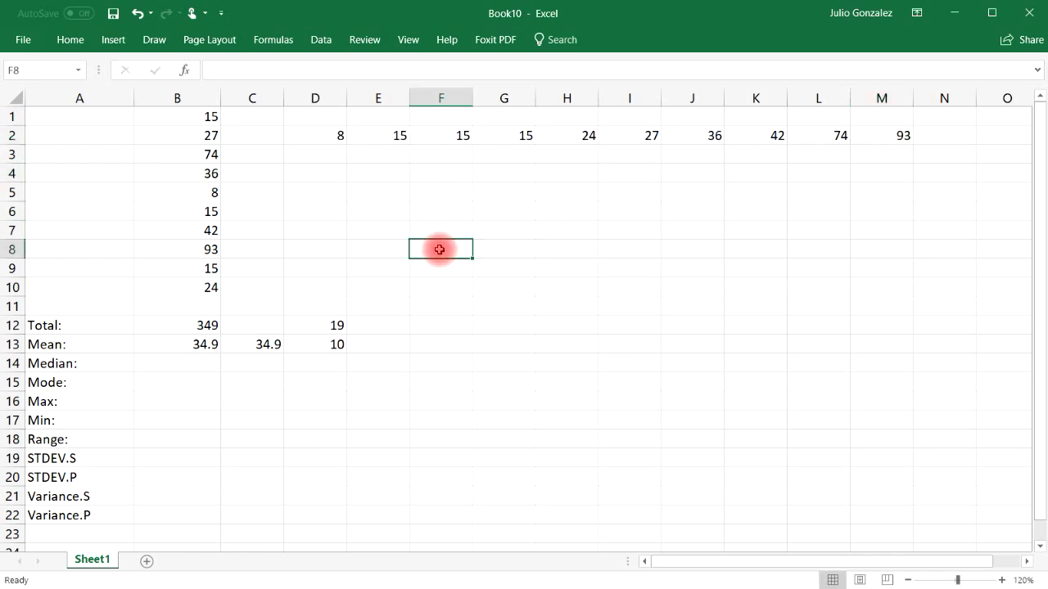
pyautogui.write('==count(')
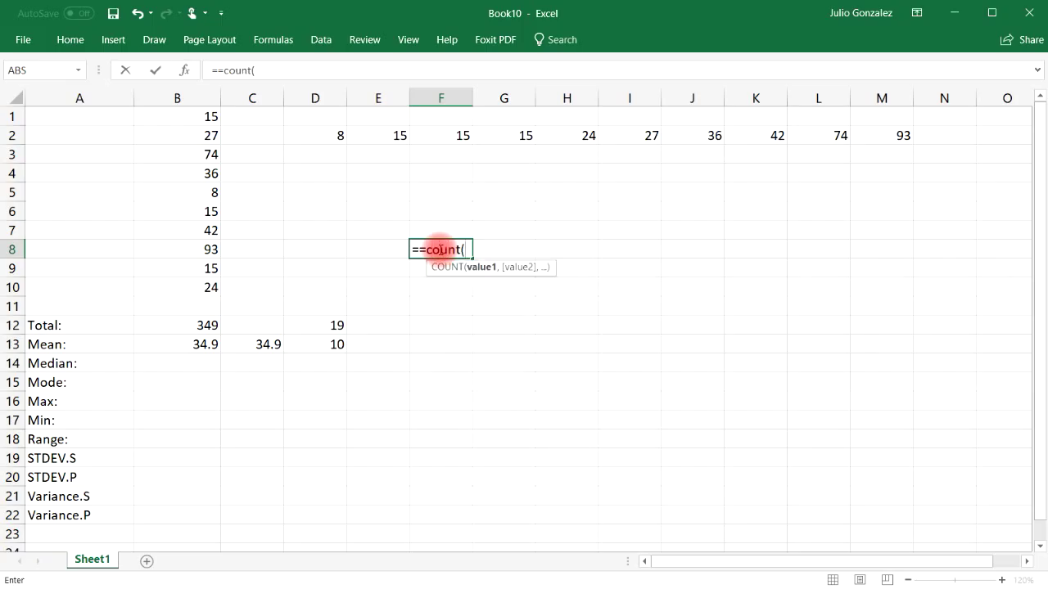
pyautogui.press('BackSpace')
pyautogui.press('BackSpace')
pyautogui.press('BackSpace')
pyautogui.press('BackSpace')
pyautogui.press('BackSpace')
pyautogui.press('BackSpace')
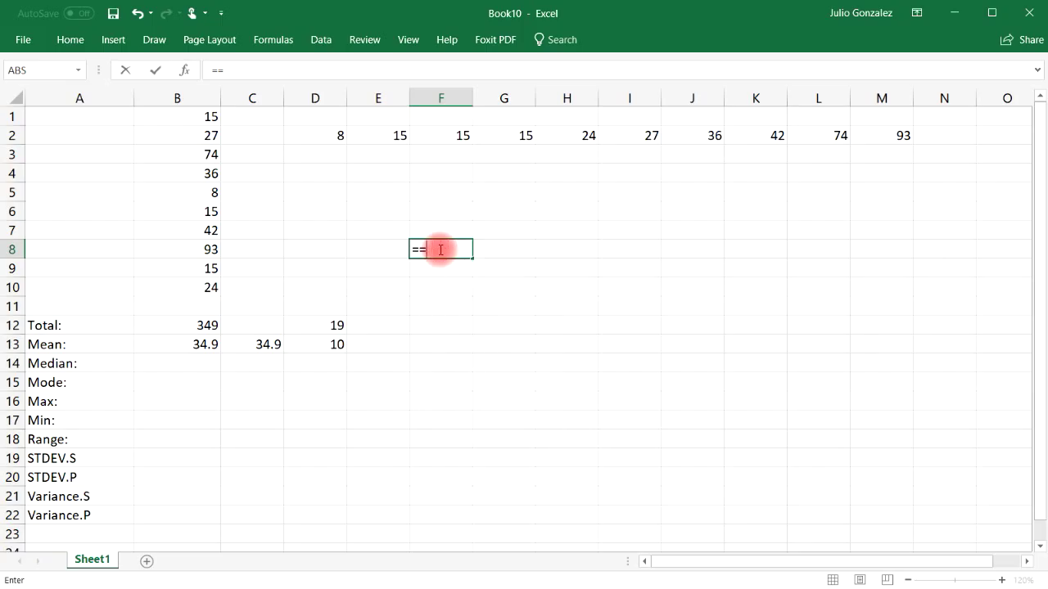
pyautogui.write('cu')
pyautogui.press('BackSpace')
pyautogui.write('o')
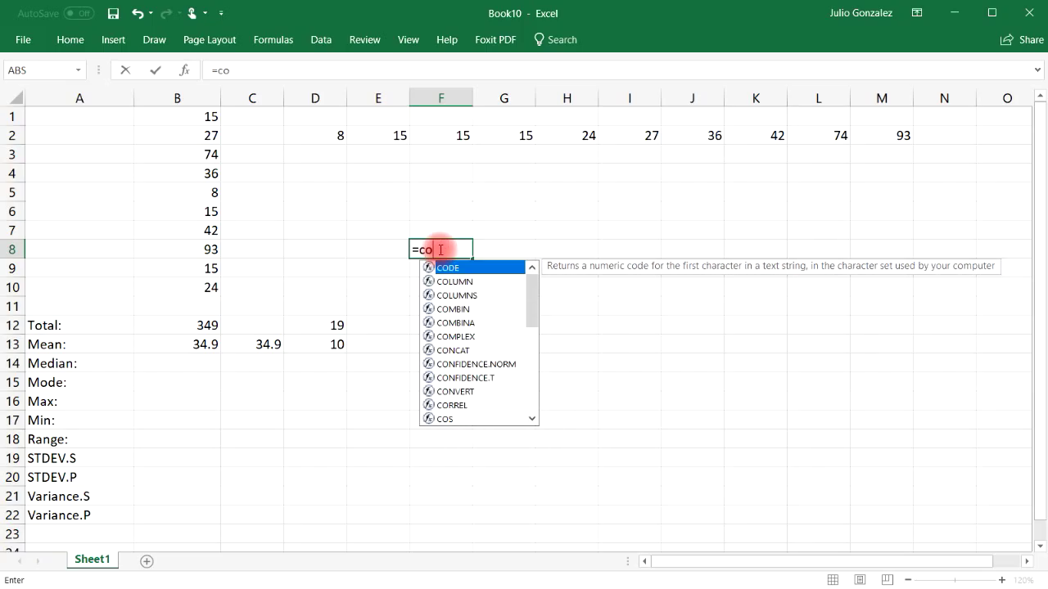
pyautogui.write('unt(')
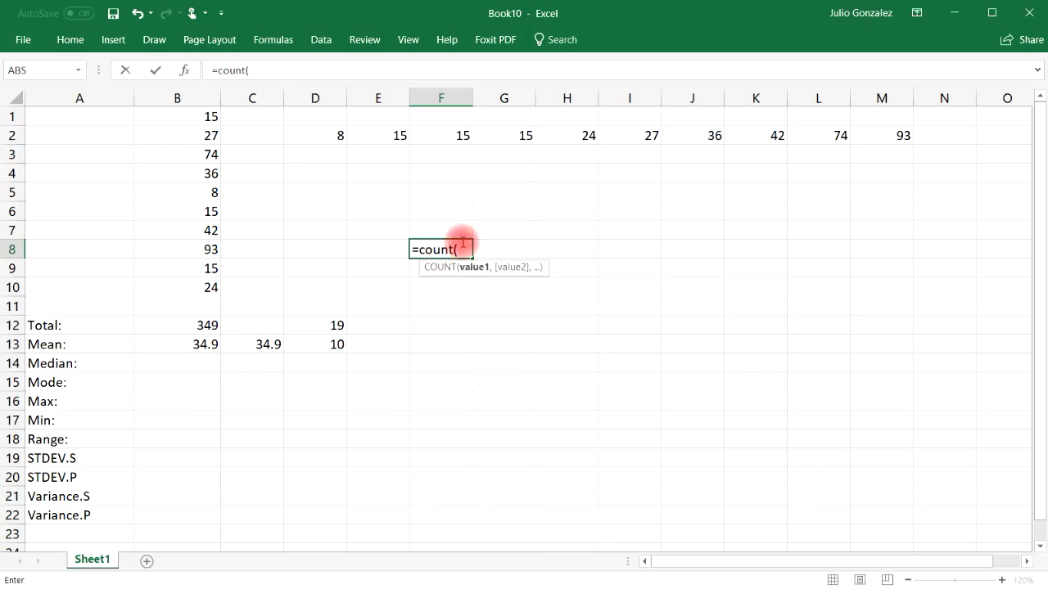
pyautogui.moveTo(341, 136); pyautogui.dragTo(882, 134)
pyautogui.write(')')
pyautogui.press('Return')
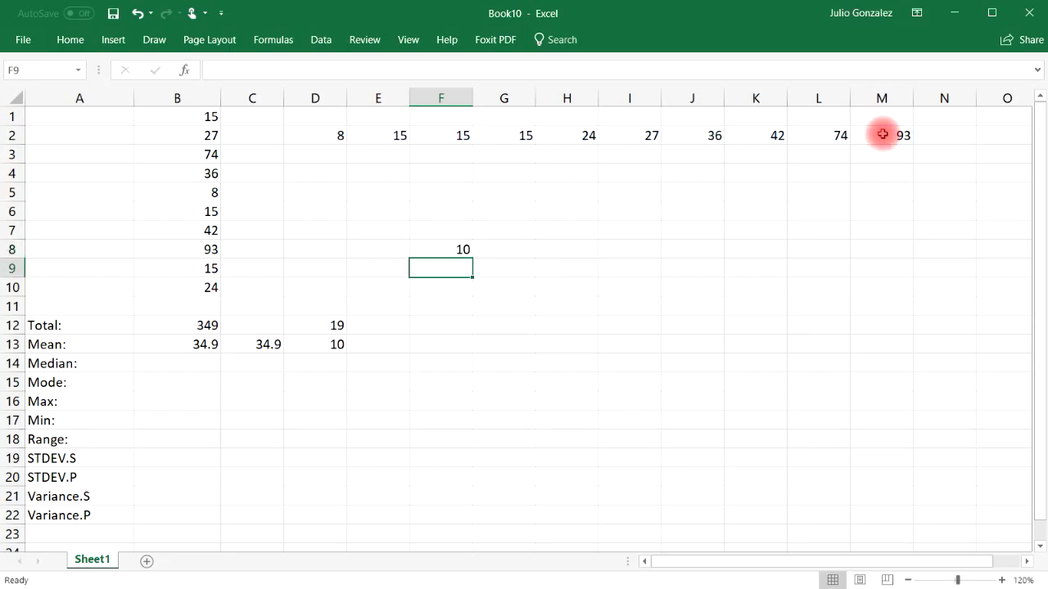
pyautogui.click(462, 249)
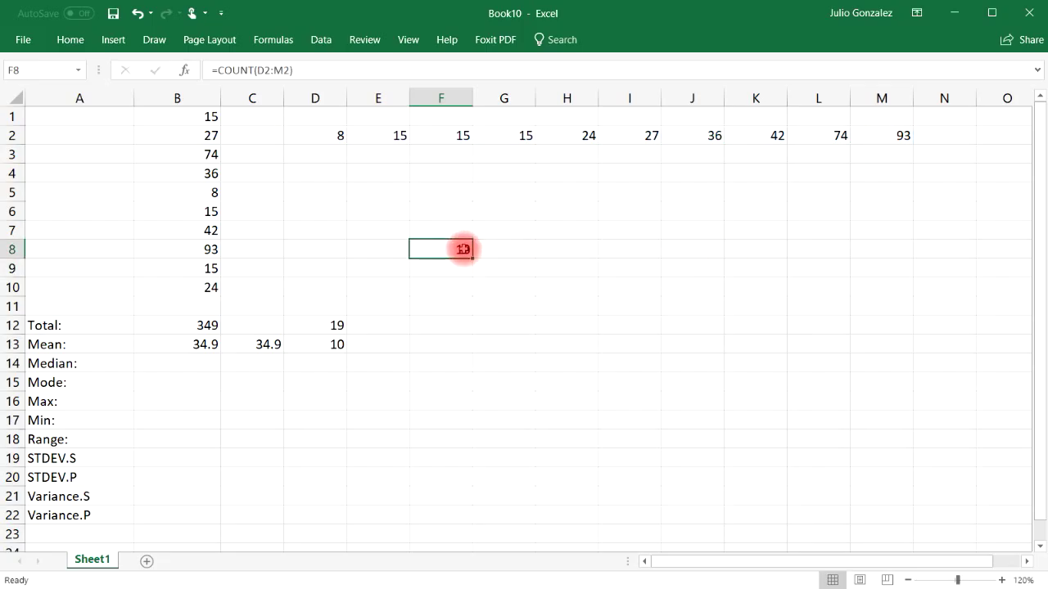
pyautogui.hotkey('ctrl', 'z')
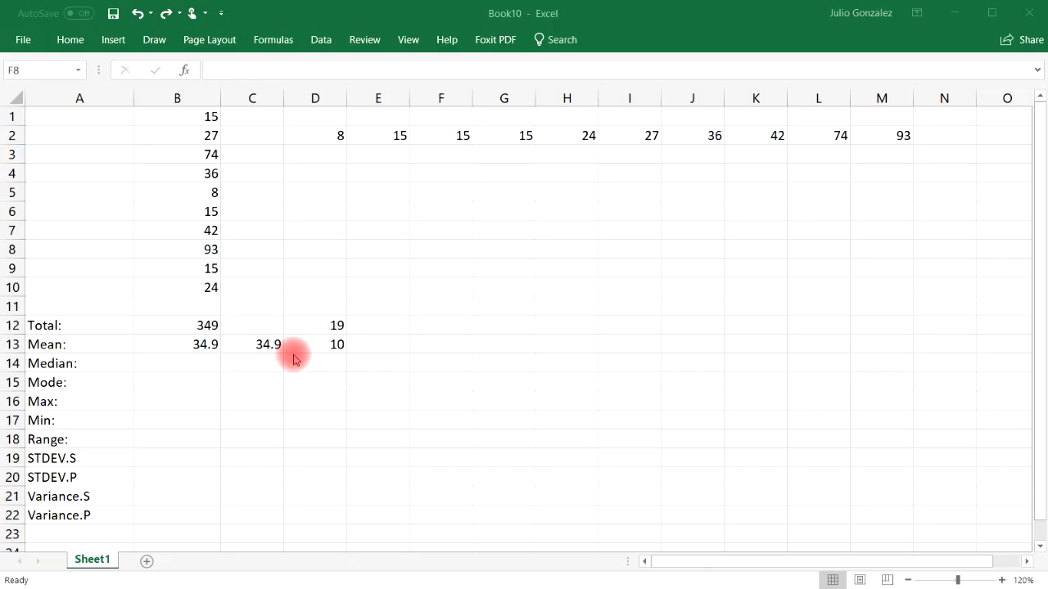
# - Choose the red pen from the Draw tab's ink tools
pyautogui.click(94, 363)
pyautogui.click(141, 47)
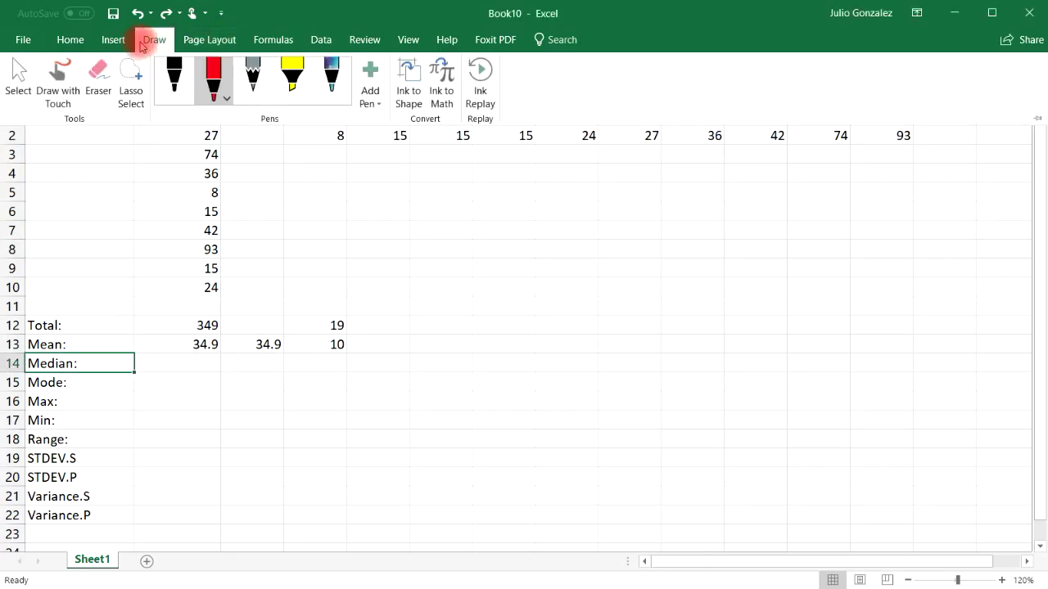
pyautogui.click(214, 82)
pyautogui.click(219, 91)
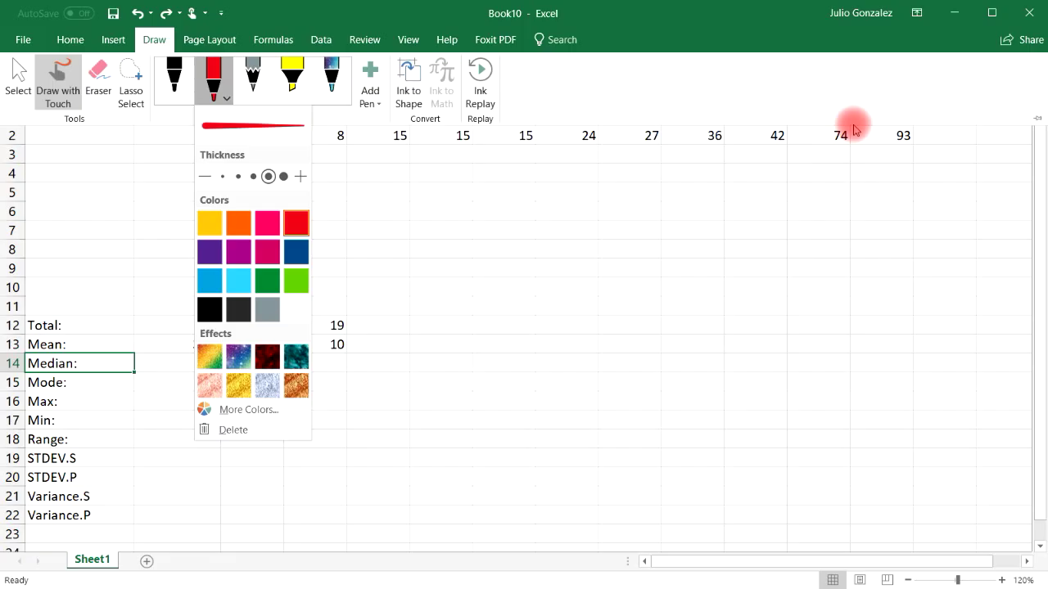
pyautogui.click(431, 129)
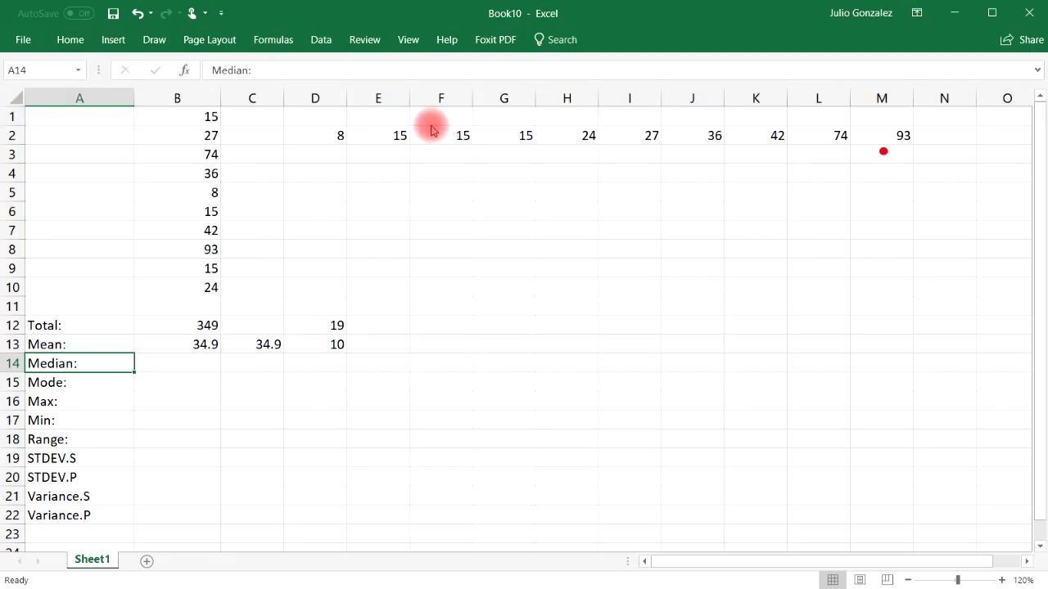
# - Strike out row 2's values pairwise from both ends (8, 15s, 36, 42, 74, 93), leaving 24 and 27
pyautogui.moveTo(877, 154); pyautogui.dragTo(919, 129)
pyautogui.moveTo(312, 152)
pyautogui.mouseDown()
pyautogui.moveTo(362, 120)
pyautogui.moveTo(423, 121)
pyautogui.mouseUp()
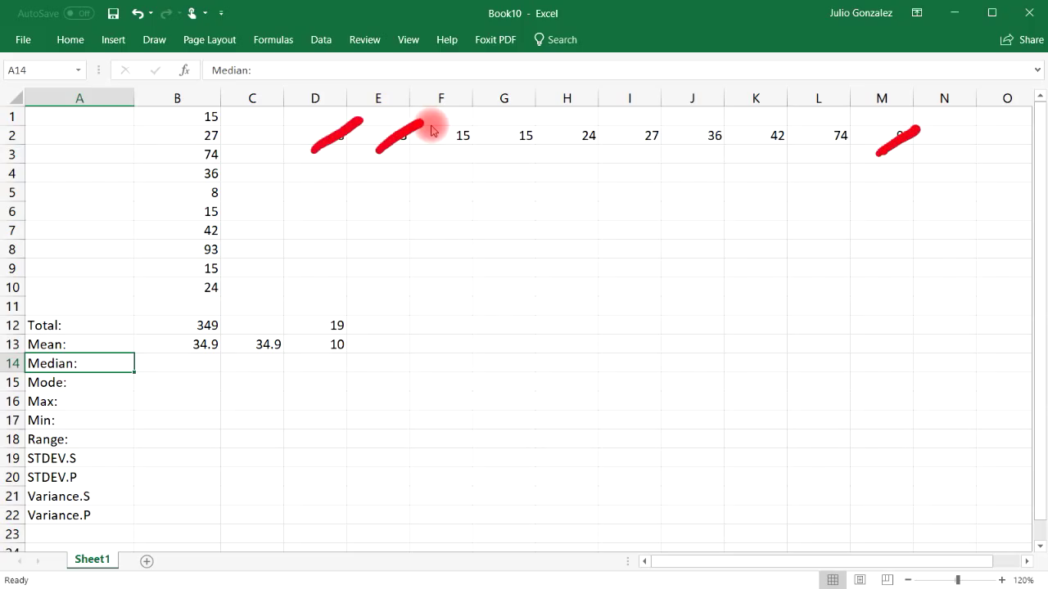
pyautogui.moveTo(813, 151); pyautogui.dragTo(862, 125)
pyautogui.moveTo(431, 153); pyautogui.dragTo(504, 121)
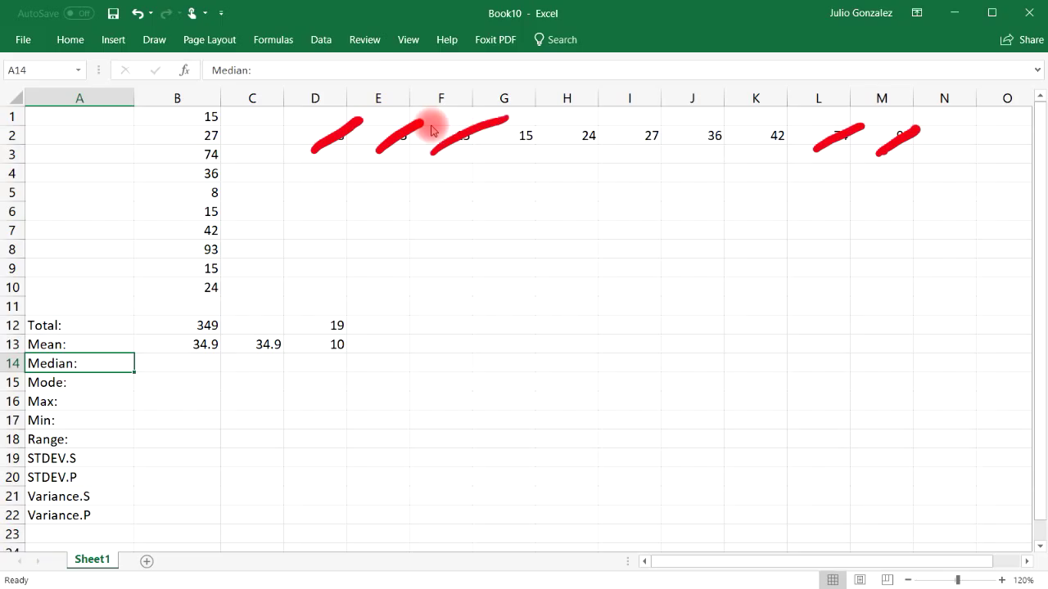
pyautogui.moveTo(746, 153); pyautogui.dragTo(791, 128)
pyautogui.moveTo(508, 149); pyautogui.dragTo(554, 125)
pyautogui.moveTo(694, 149); pyautogui.dragTo(745, 125)
pyautogui.moveTo(567, 153)
pyautogui.mouseDown()
pyautogui.moveTo(578, 107)
pyautogui.moveTo(676, 144)
pyautogui.moveTo(564, 159)
pyautogui.mouseUp()
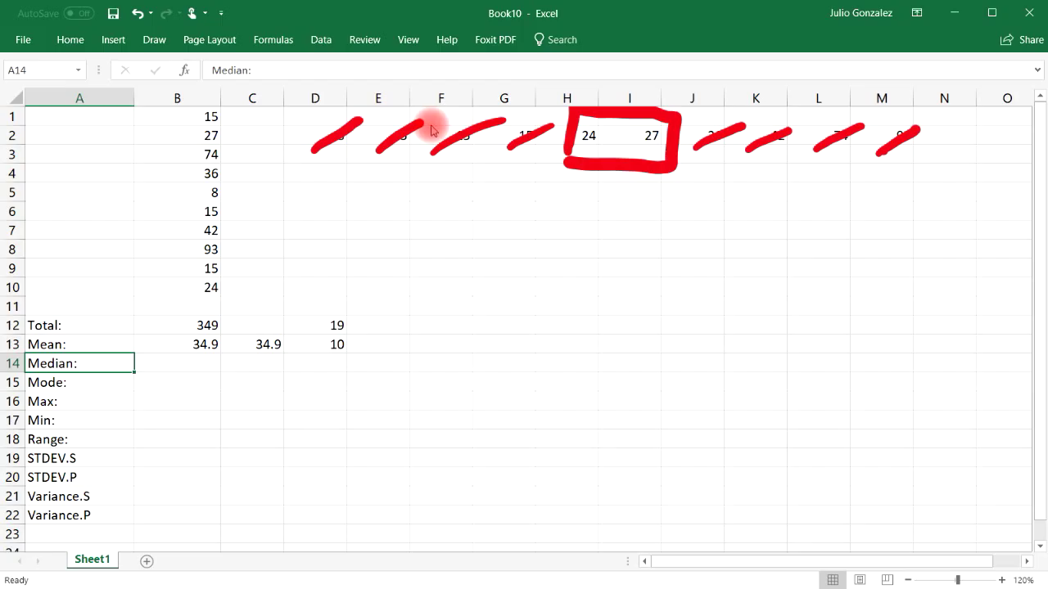
# - Undo all the red ink strokes on row 2
pyautogui.click(140, 13)
pyautogui.click(139, 14)
pyautogui.click(142, 16)
pyautogui.click(142, 17)
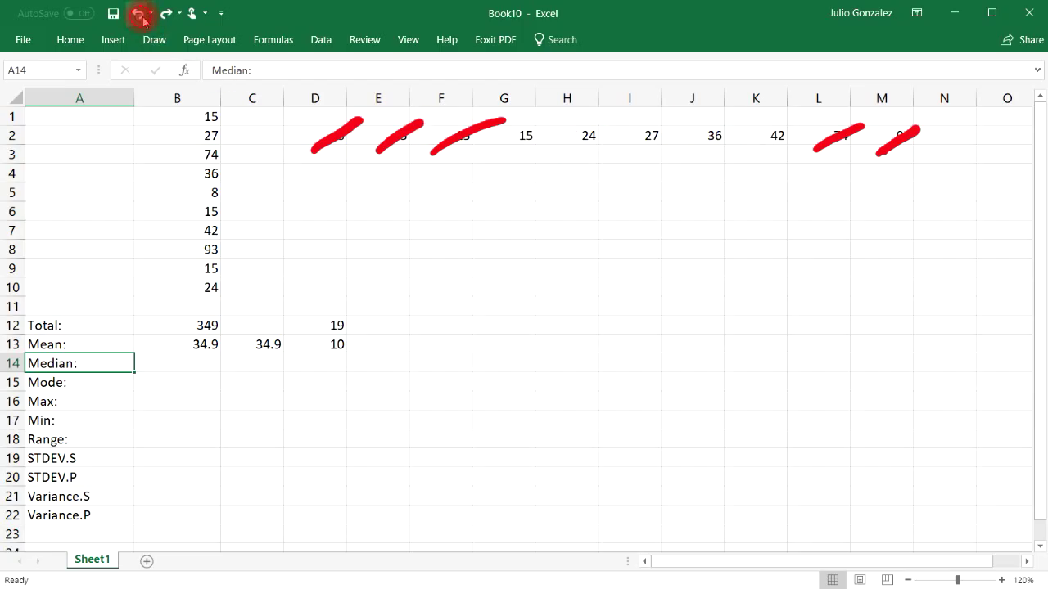
pyautogui.click(141, 17)
pyautogui.click(142, 16)
pyautogui.click(142, 16)
pyautogui.click(142, 17)
pyautogui.click(236, 99)
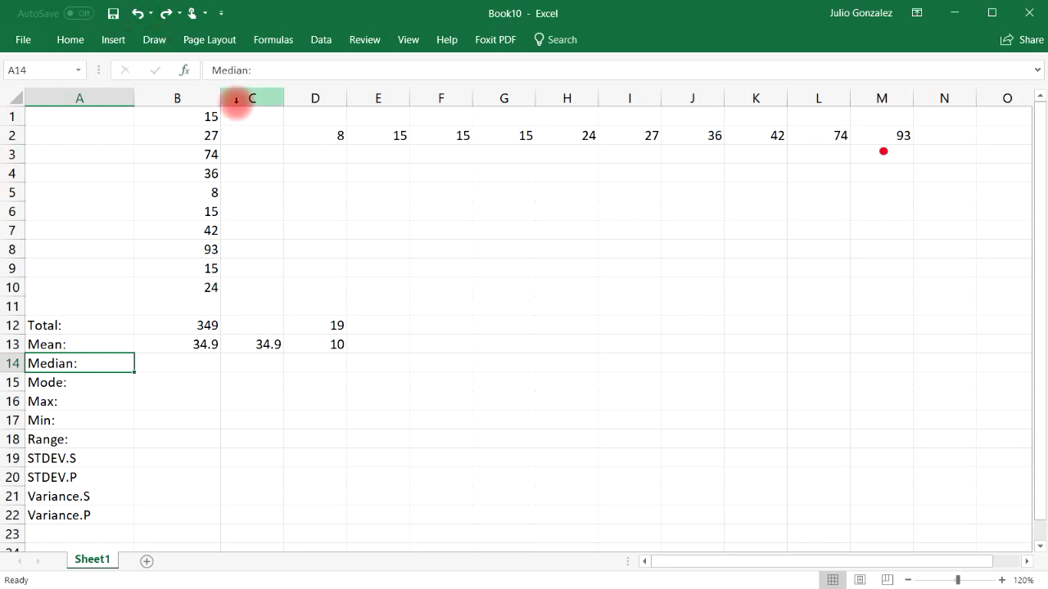
pyautogui.click(135, 13)
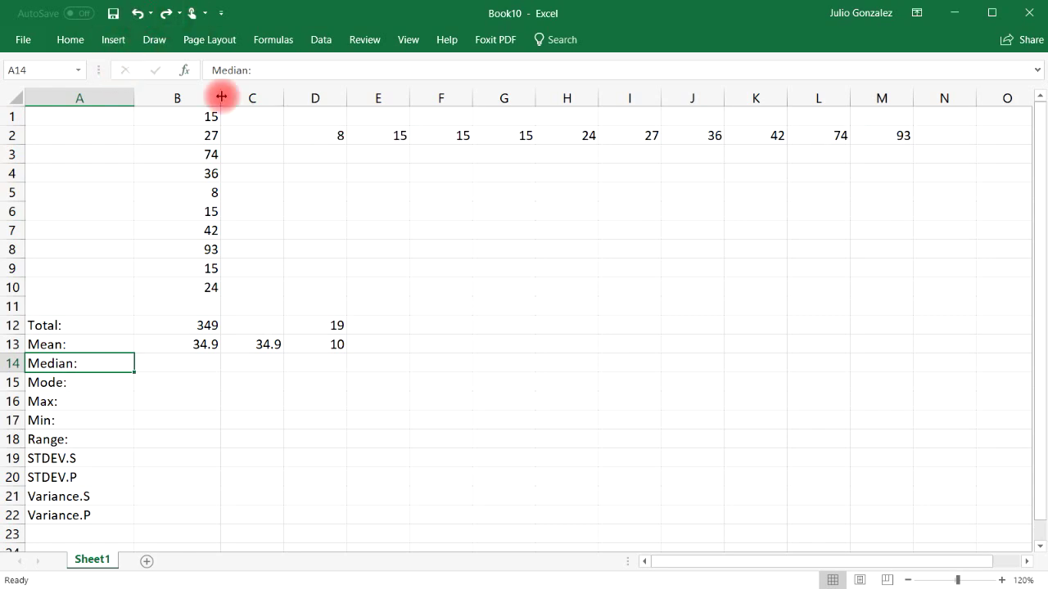
# - Enter =AVERAGE(24,27) in G5, giving 25.5
pyautogui.click(498, 195)
pyautogui.write('=')
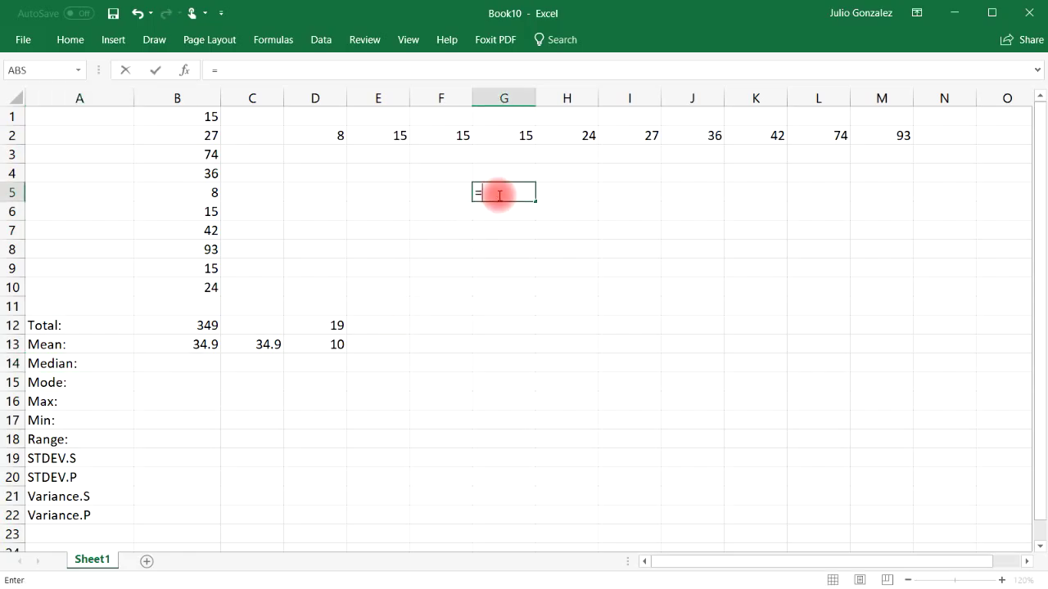
pyautogui.write('average(')
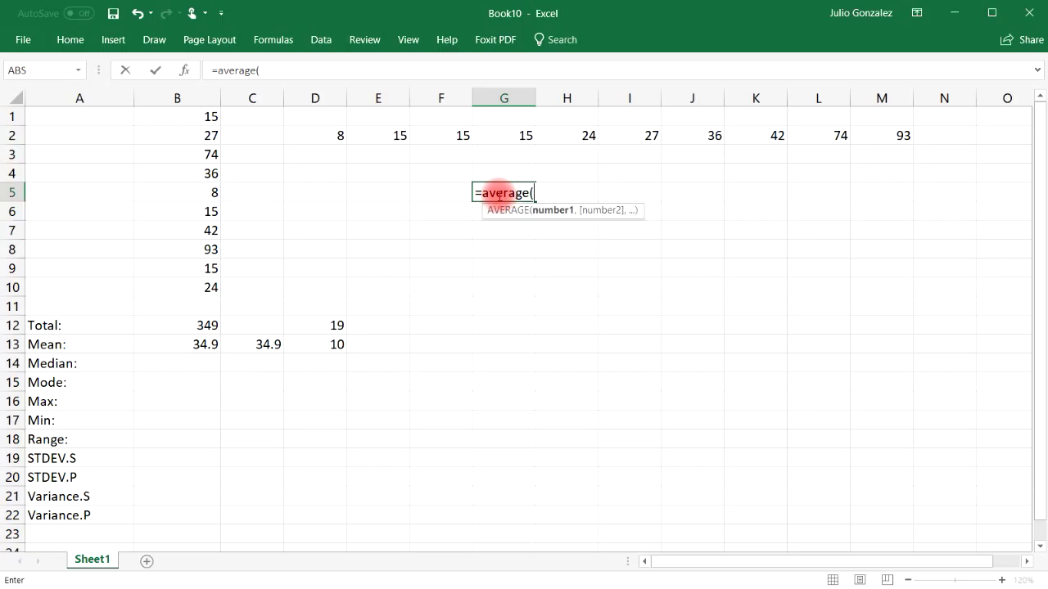
pyautogui.write('24,27)')
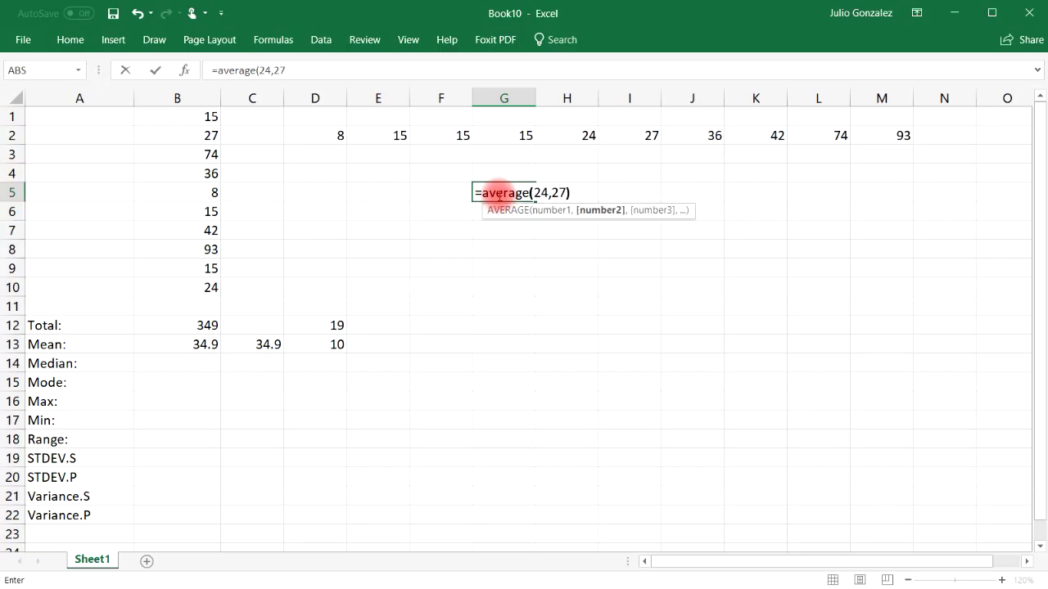
pyautogui.press('Return')
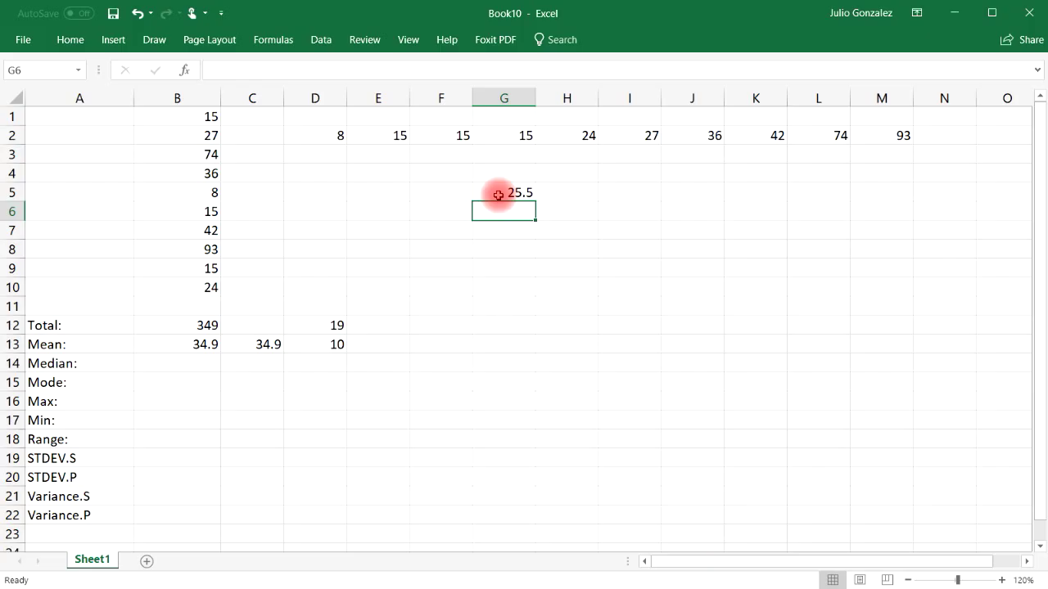
# - Enter =MEDIAN(B1:B10) in B14, giving 25.5, and compare it with G5's check
pyautogui.click(182, 361)
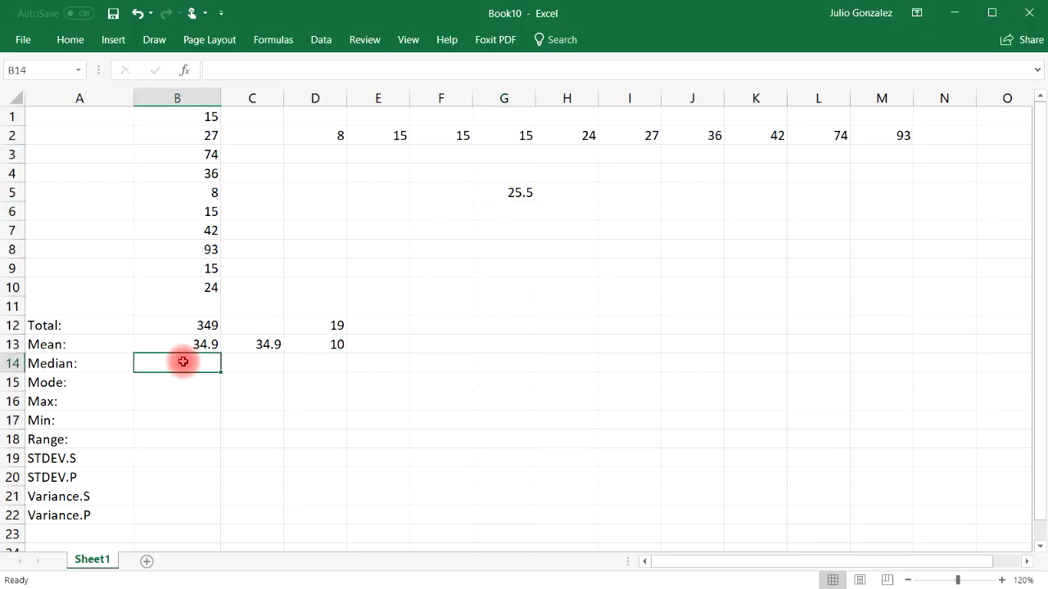
pyautogui.write('=me')
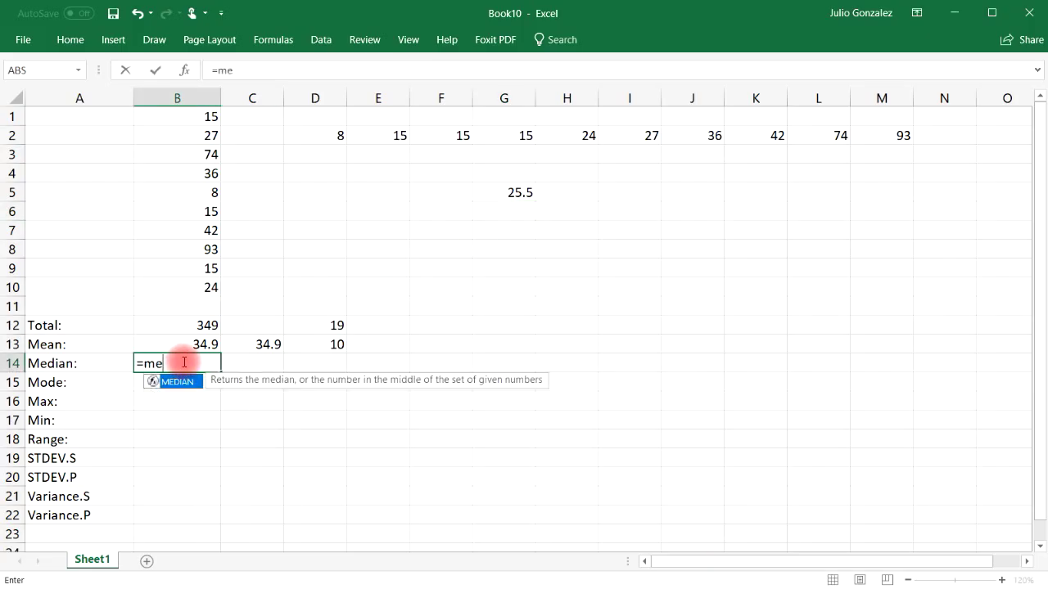
pyautogui.write('dian(')
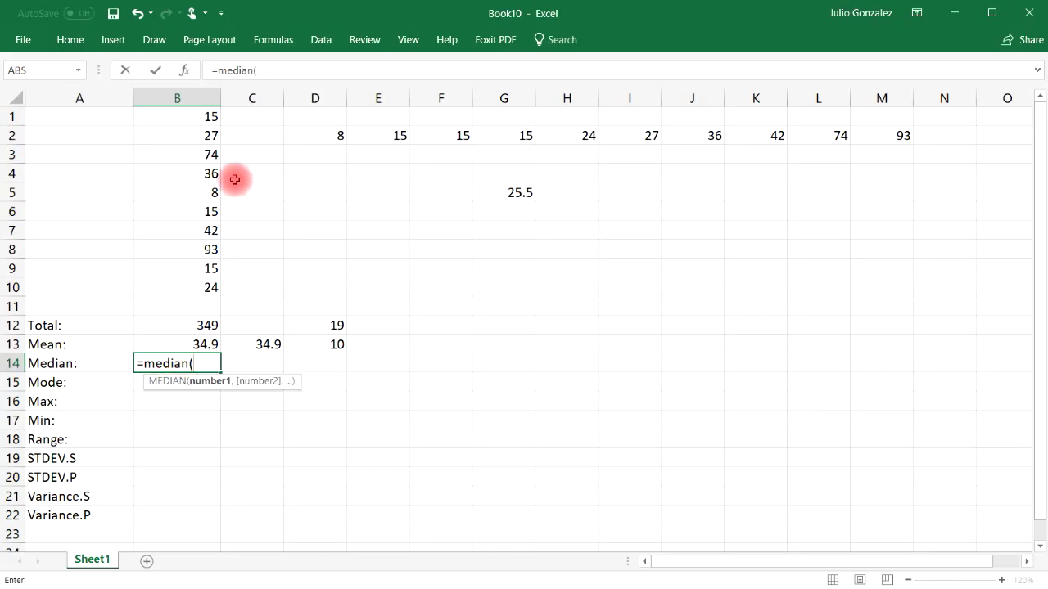
pyautogui.moveTo(202, 117); pyautogui.dragTo(210, 286)
pyautogui.write(')')
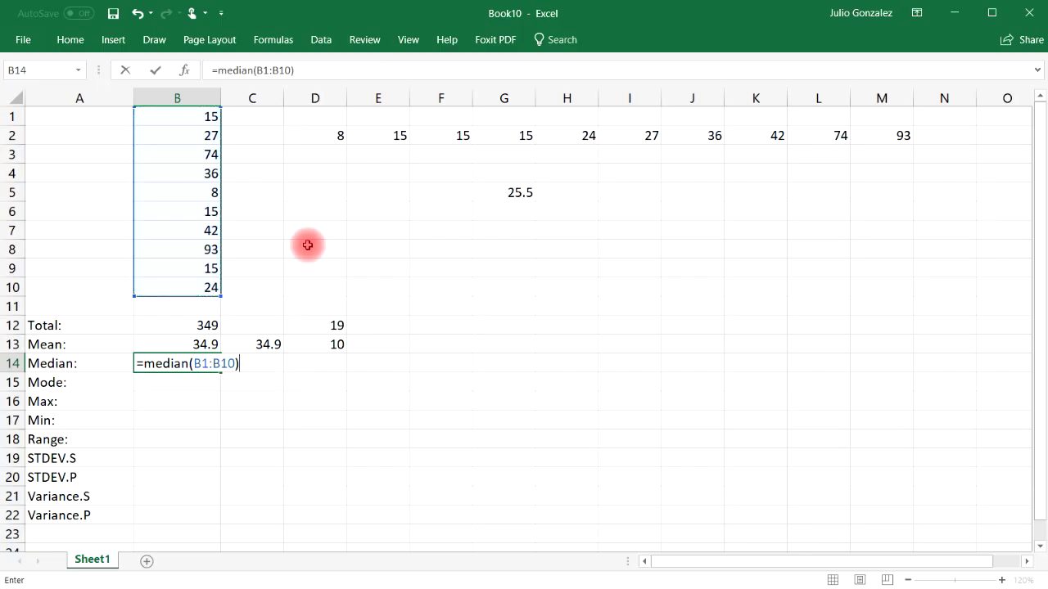
pyautogui.press('Return')
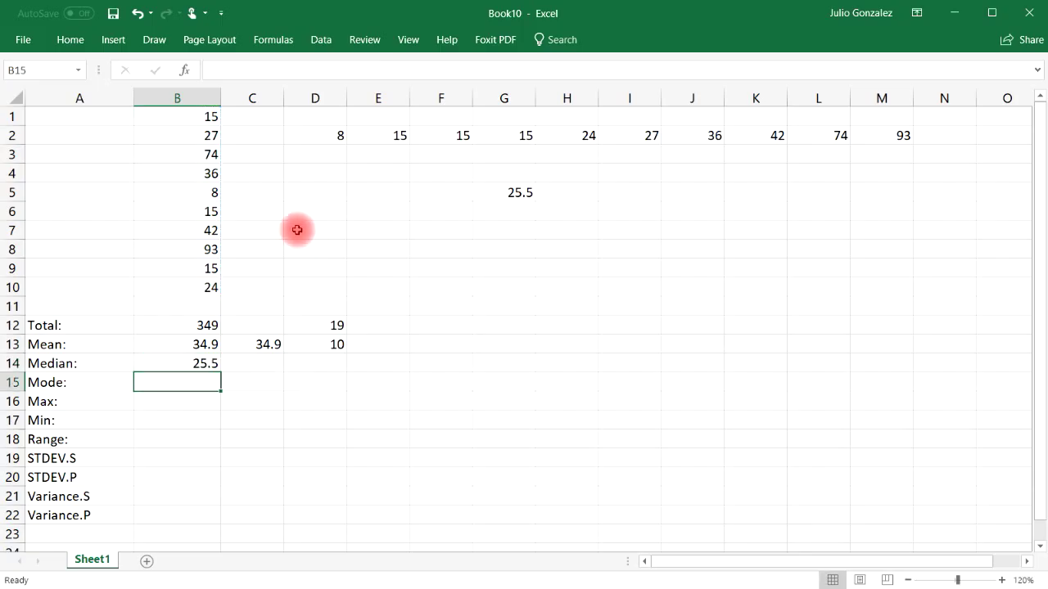
pyautogui.click(201, 360)
pyautogui.click(531, 193)
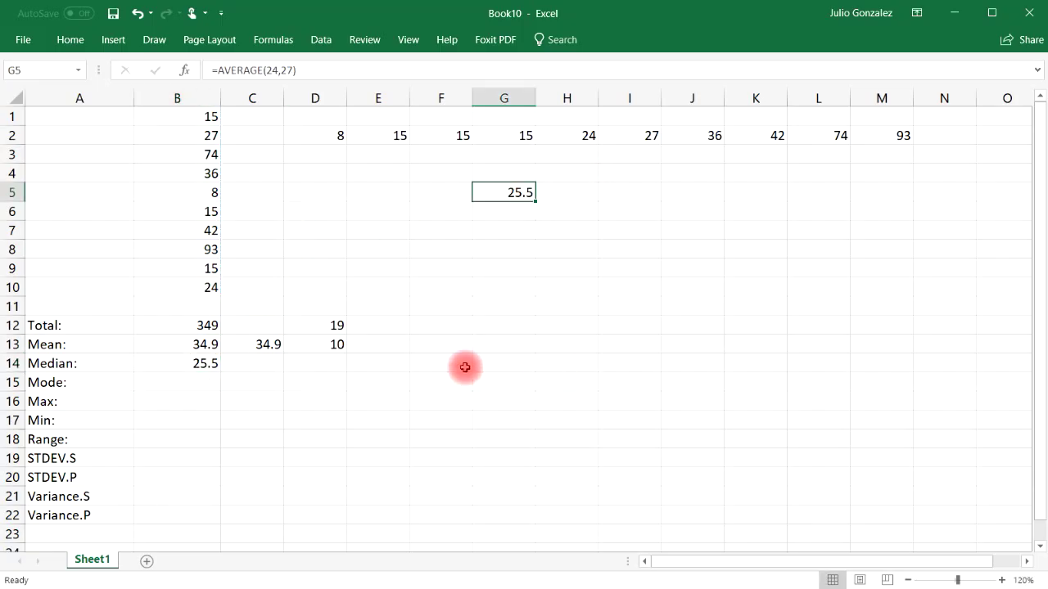
# - Highlight the three repeated 15s in E2:G2, then enter 15 as the mode in B15
pyautogui.click(76, 388)
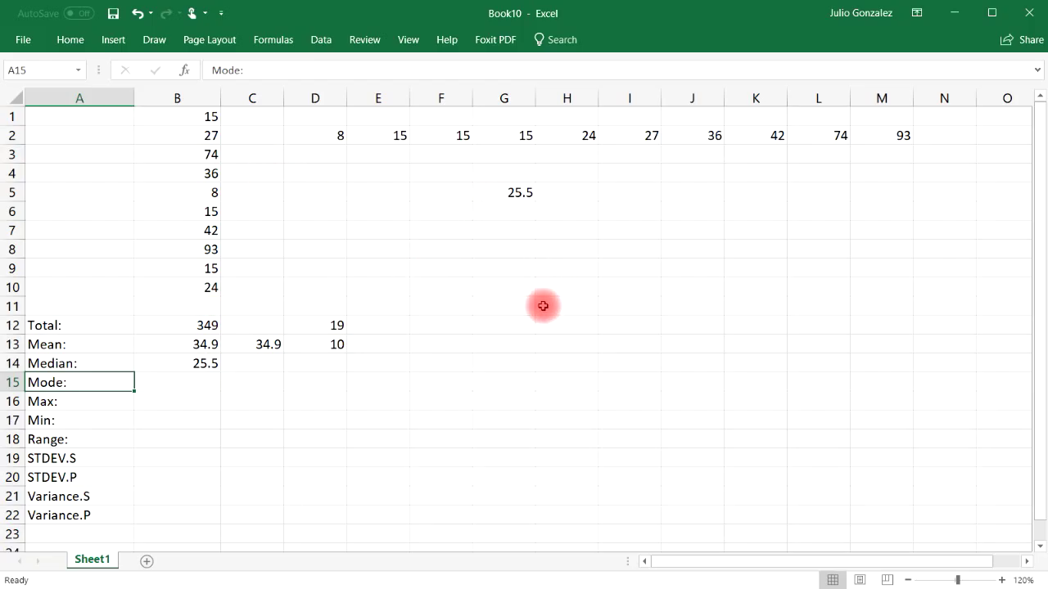
pyautogui.moveTo(316, 133); pyautogui.dragTo(882, 136)
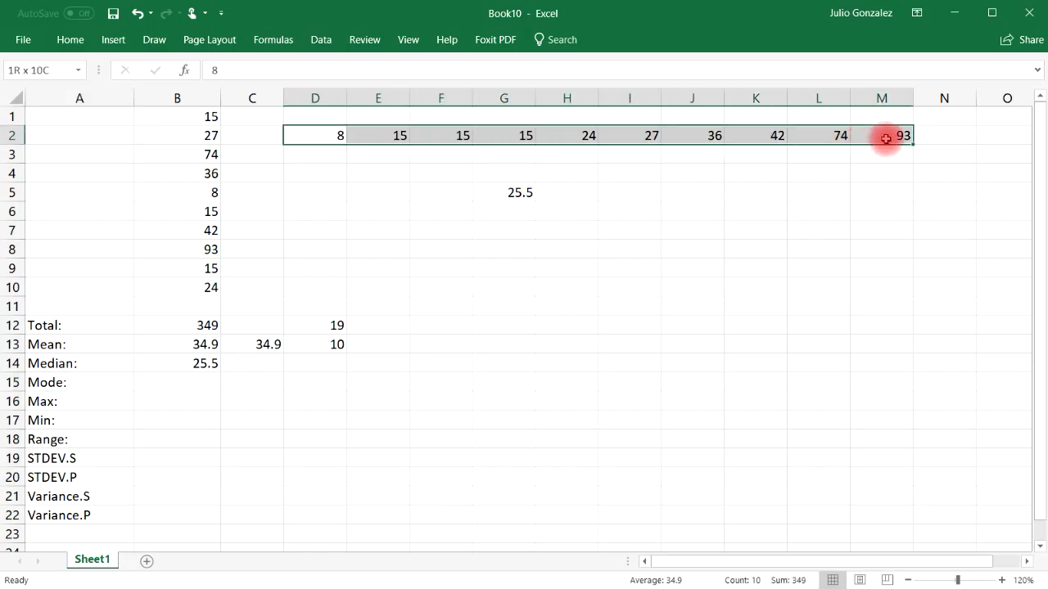
pyautogui.click(417, 368)
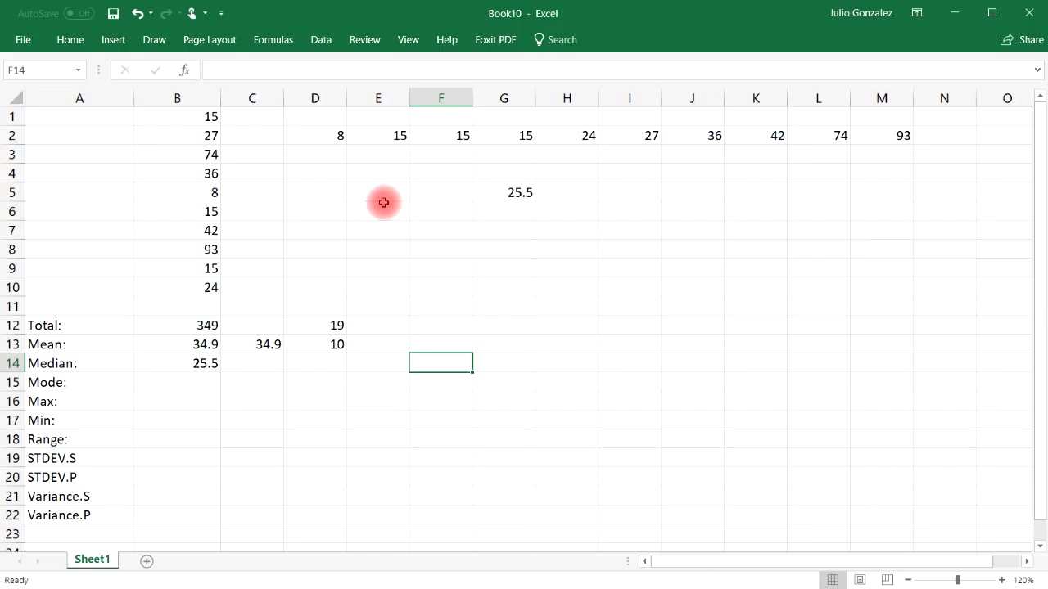
pyautogui.moveTo(365, 135); pyautogui.dragTo(493, 142)
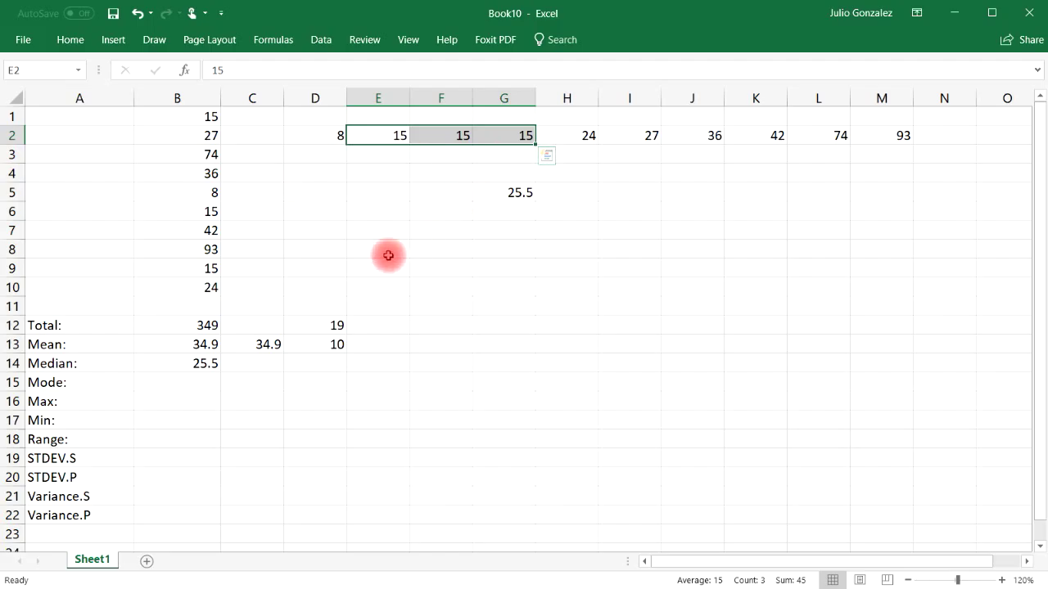
pyautogui.click(188, 384)
pyautogui.write('15')
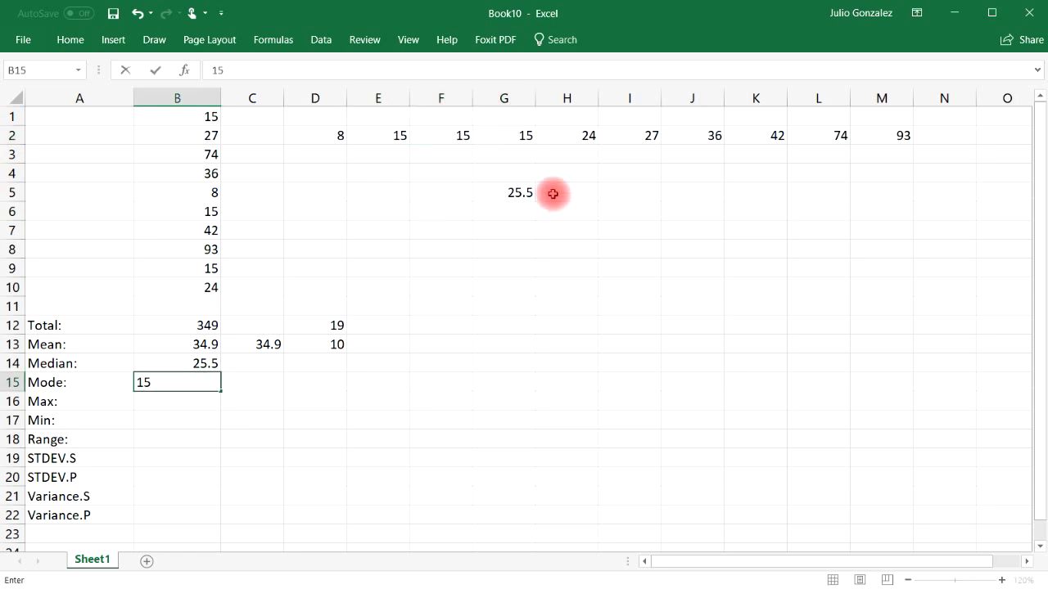
pyautogui.click(272, 384)
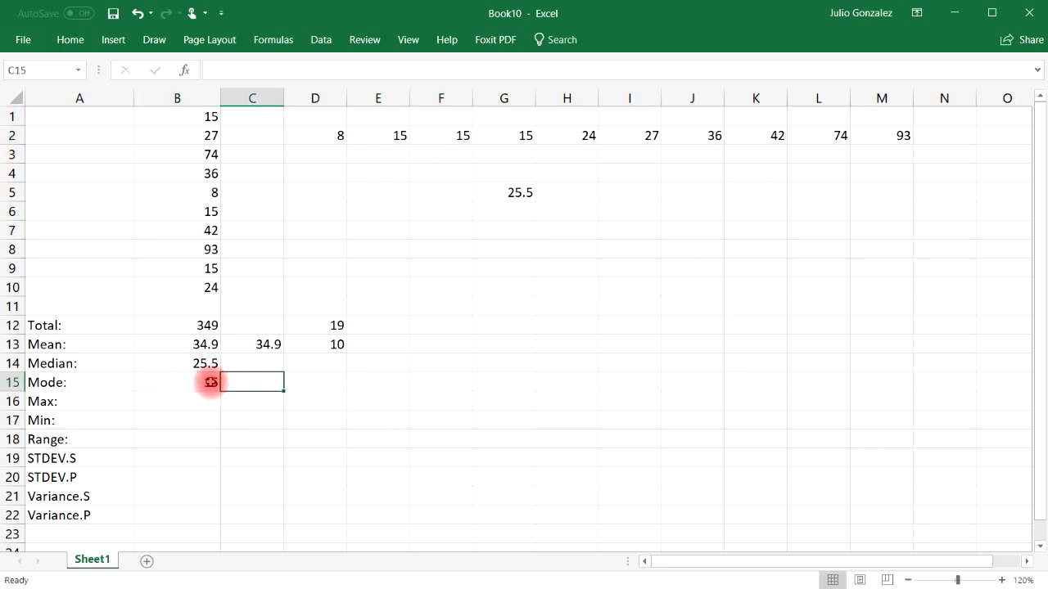
# - Enter =MODE(B1:B10) in B15, still returning 15, then review the sorted values in row 2
pyautogui.click(210, 382)
pyautogui.write('=')
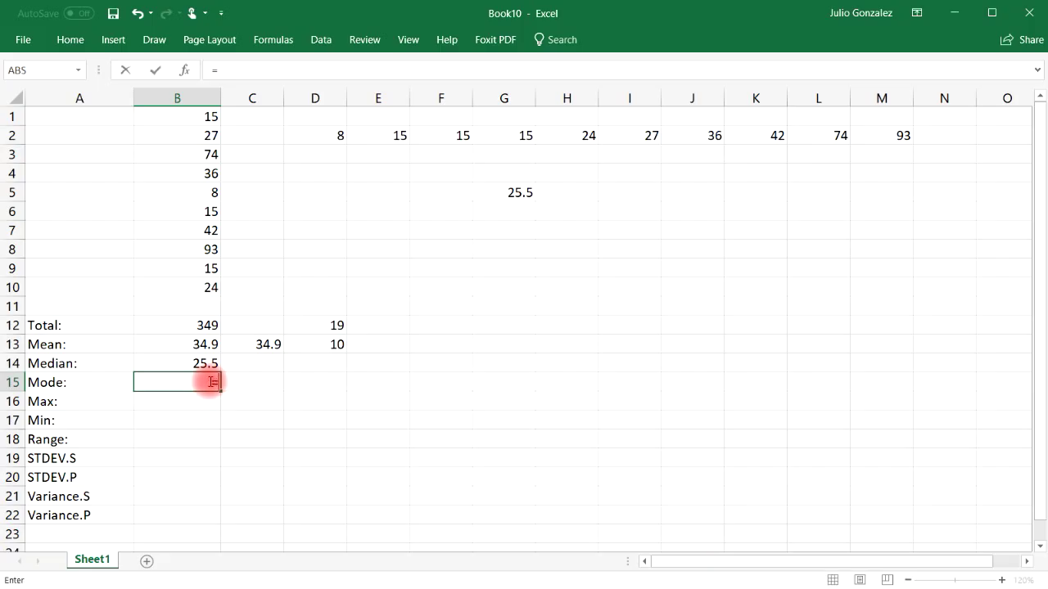
pyautogui.write('mode(')
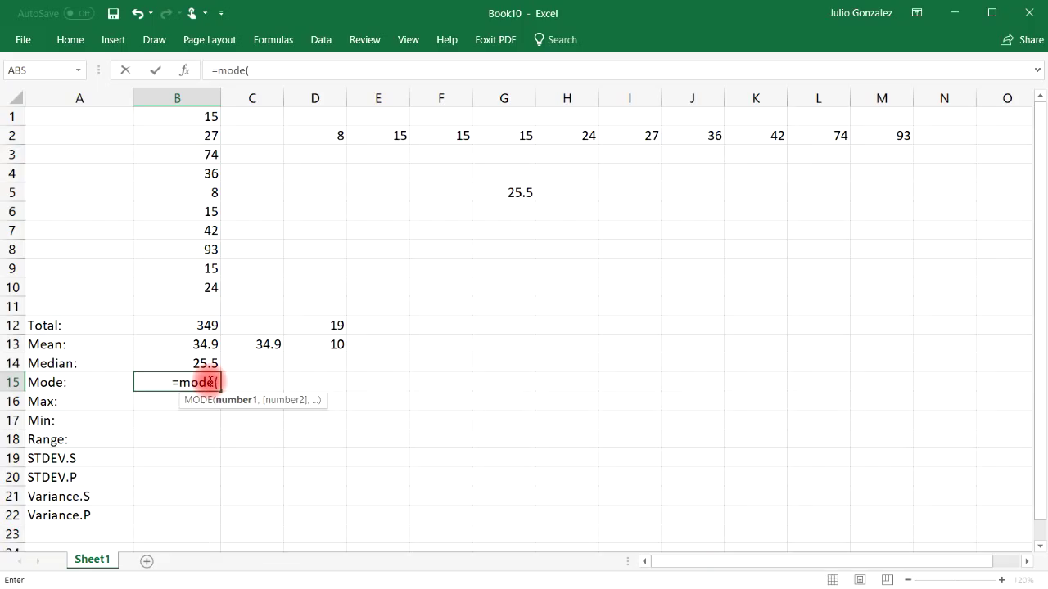
pyautogui.moveTo(205, 116); pyautogui.dragTo(188, 285)
pyautogui.press('Return')
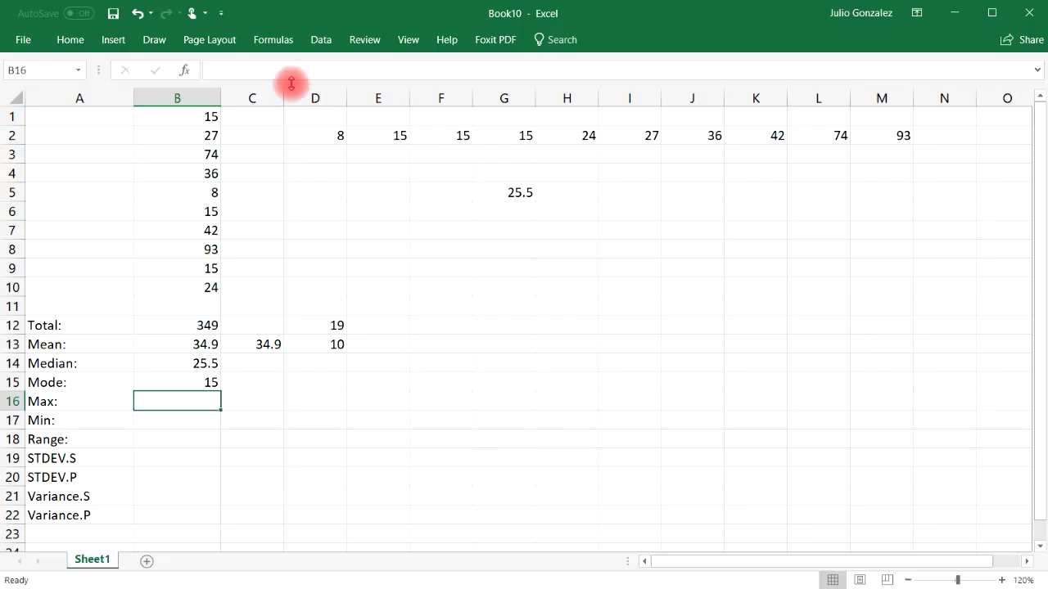
pyautogui.moveTo(306, 131); pyautogui.dragTo(872, 141)
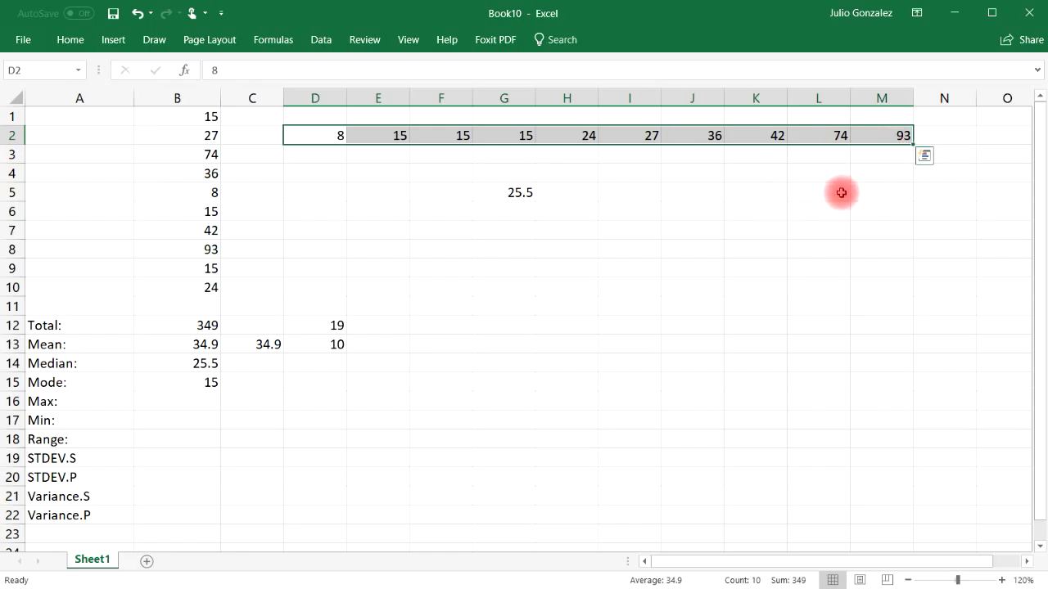
# - Enter =MAX(B1:B10) in B16, showing 93
pyautogui.click(184, 402)
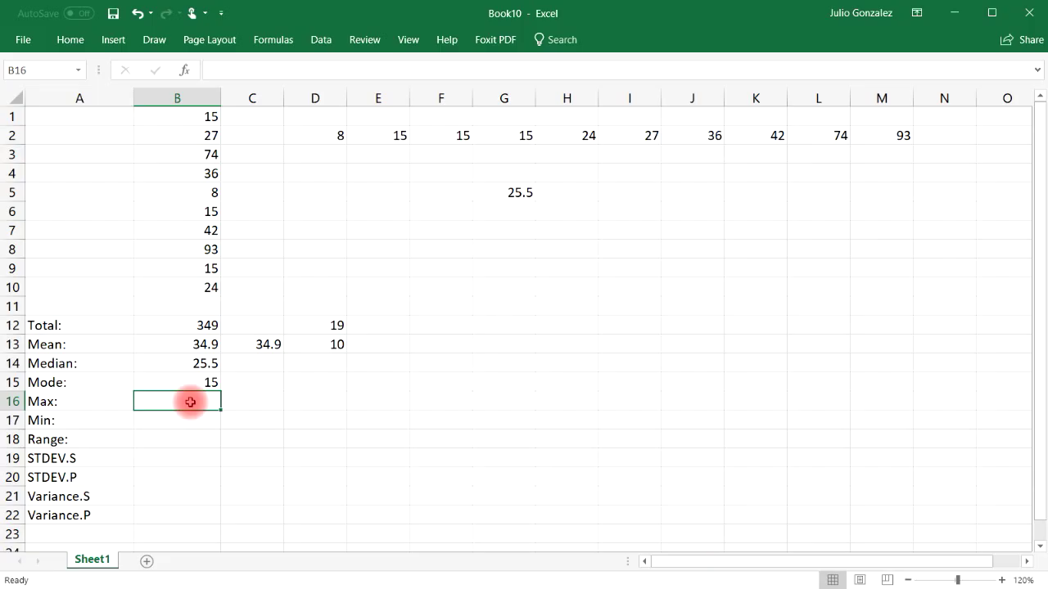
pyautogui.write('=max')
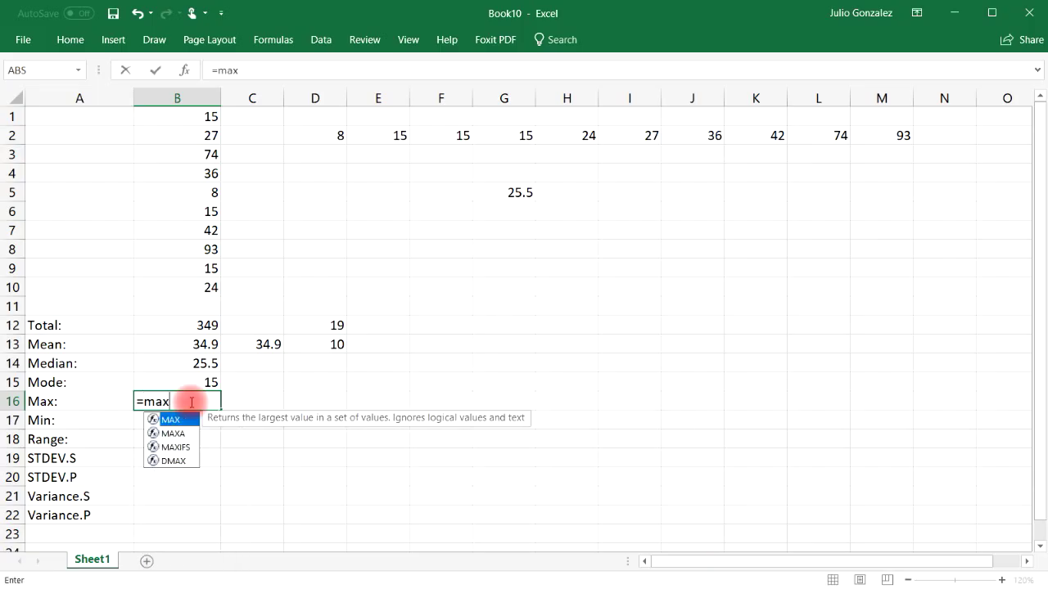
pyautogui.write('(')
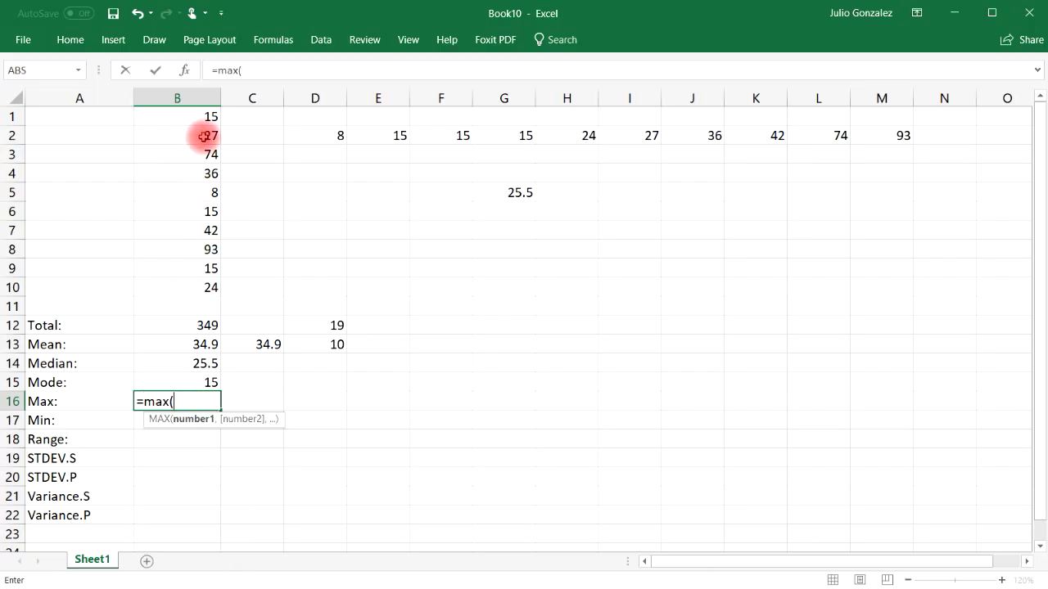
pyautogui.moveTo(195, 115); pyautogui.dragTo(203, 287)
pyautogui.write(')')
pyautogui.press('Return')
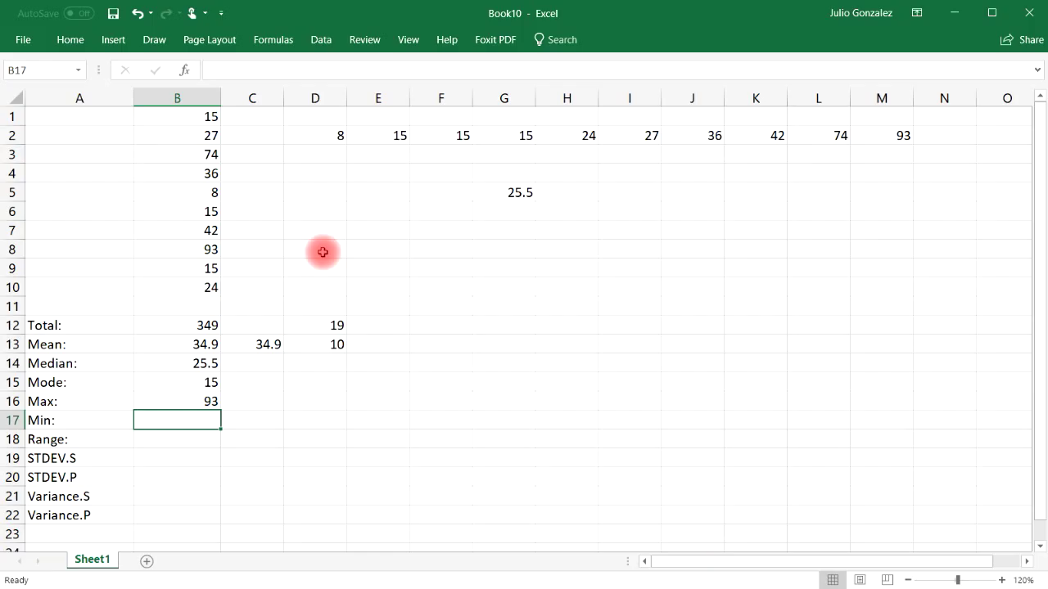
# - Enter =MIN(B1:B10) in B17, showing 8
pyautogui.write('=mon')
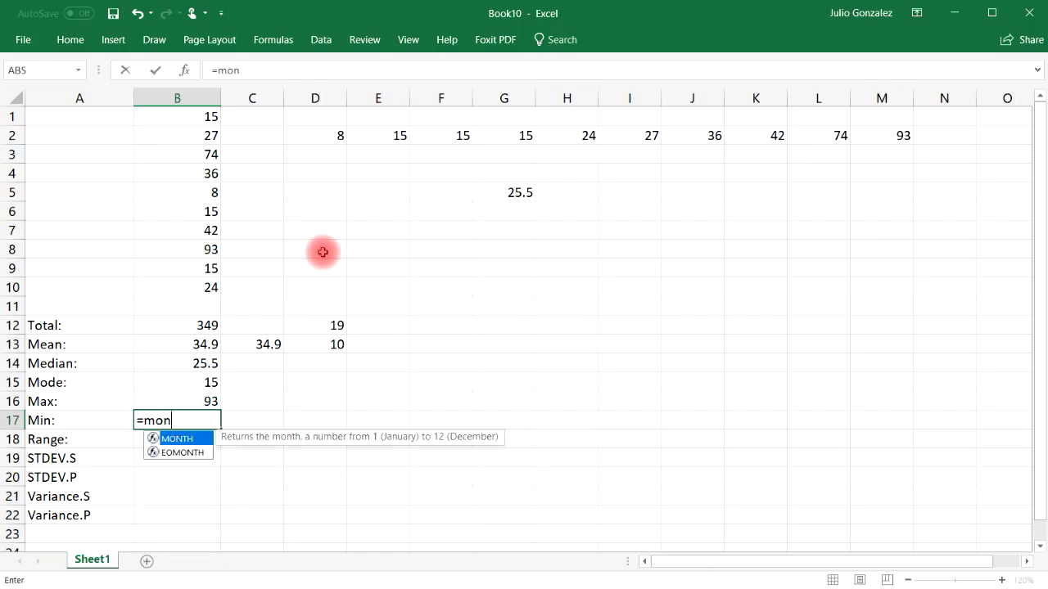
pyautogui.press('BackSpace')
pyautogui.press('BackSpace')
pyautogui.write('in(')
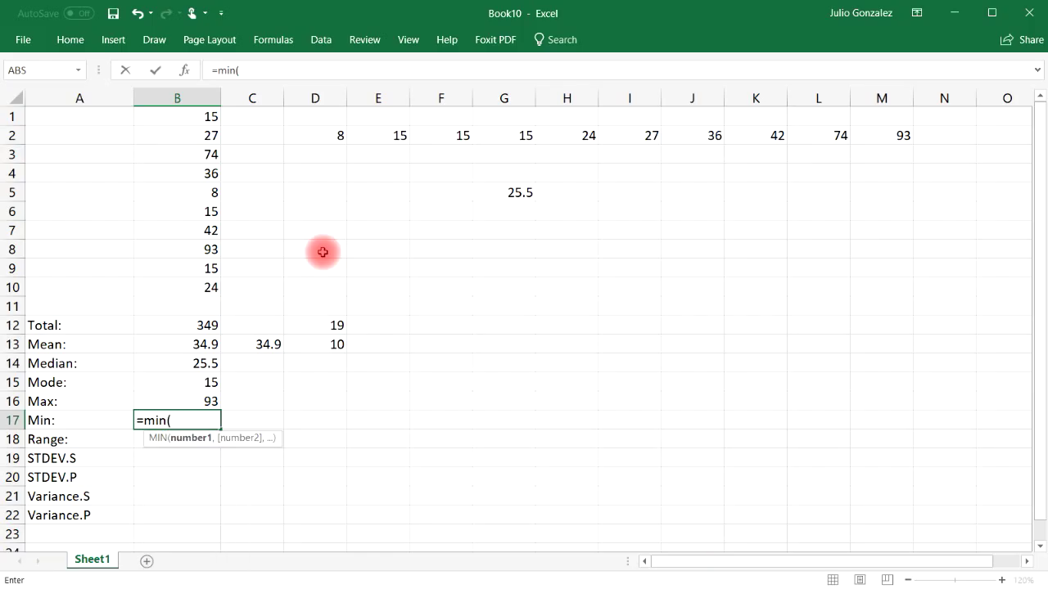
pyautogui.moveTo(201, 115); pyautogui.dragTo(204, 283)
pyautogui.write(')')
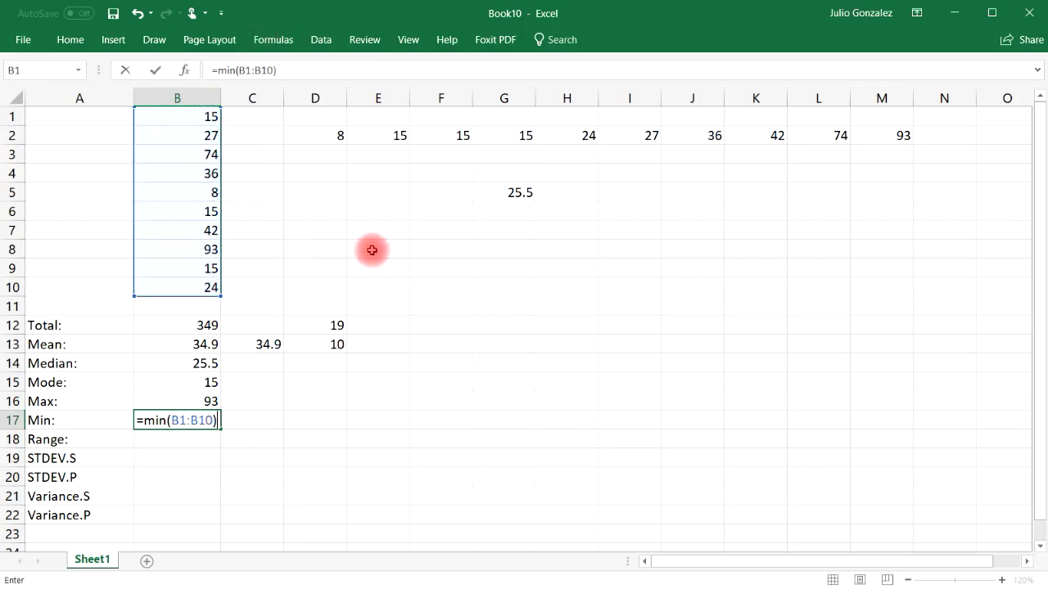
pyautogui.press('Return')
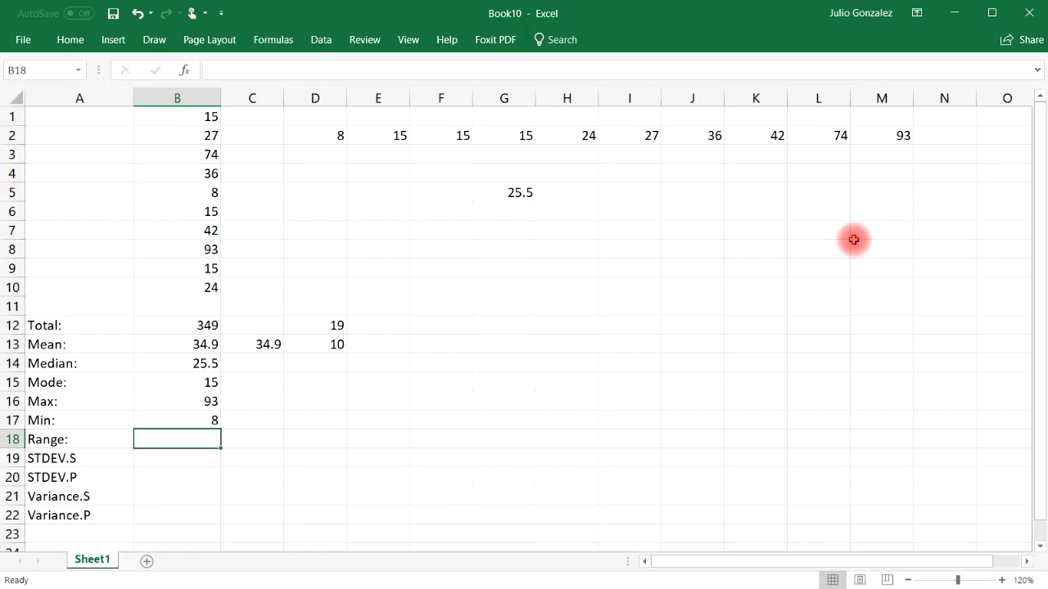
# - Compare the extremes 93 and 8 in row 2, then enter =B16-B17 in B18 for a range of 85
pyautogui.click(886, 136)
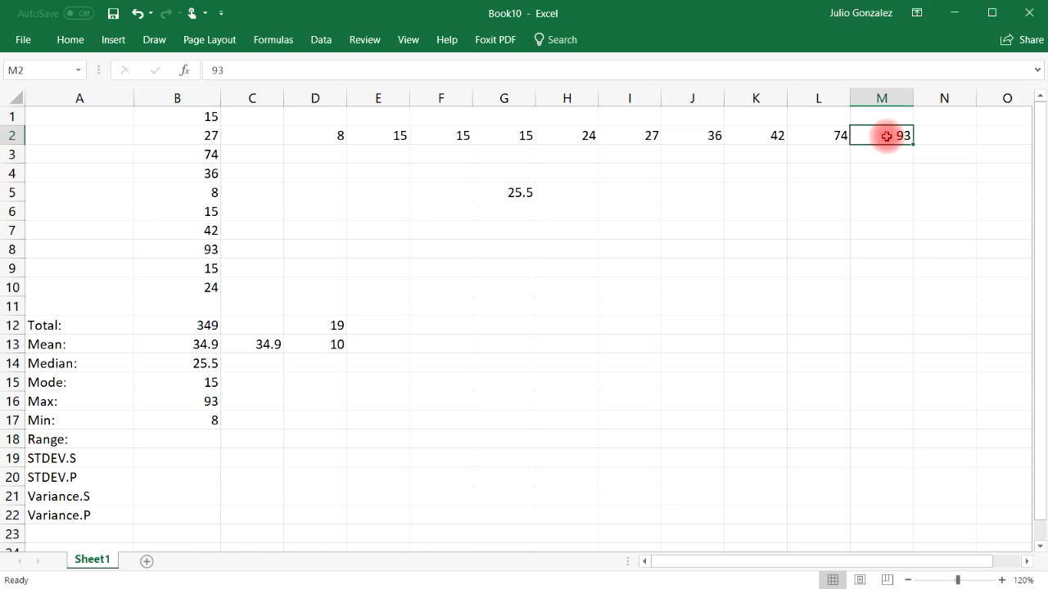
pyautogui.click(329, 146)
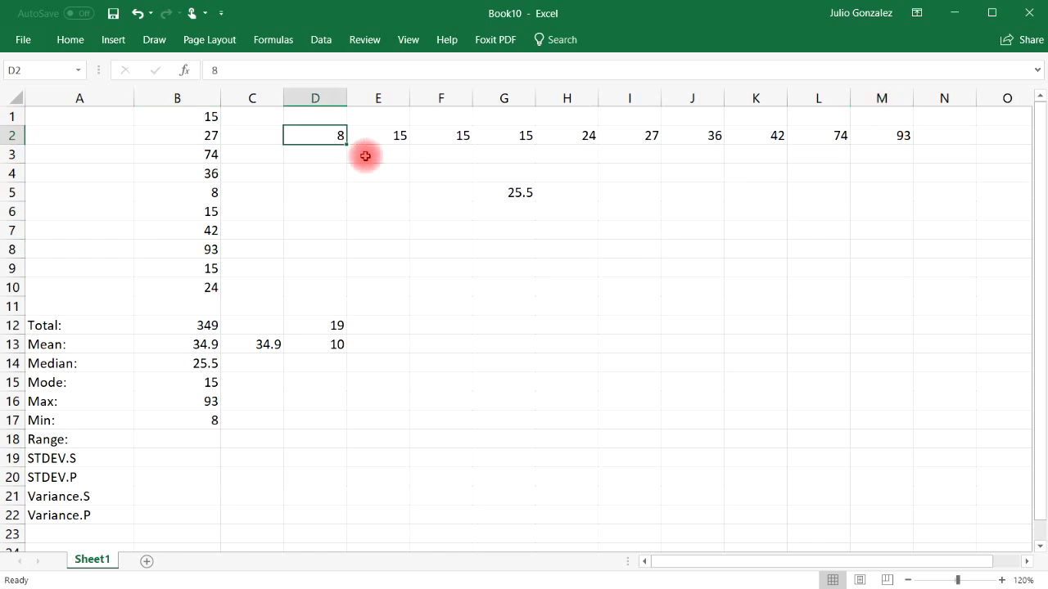
pyautogui.click(196, 441)
pyautogui.write('=')
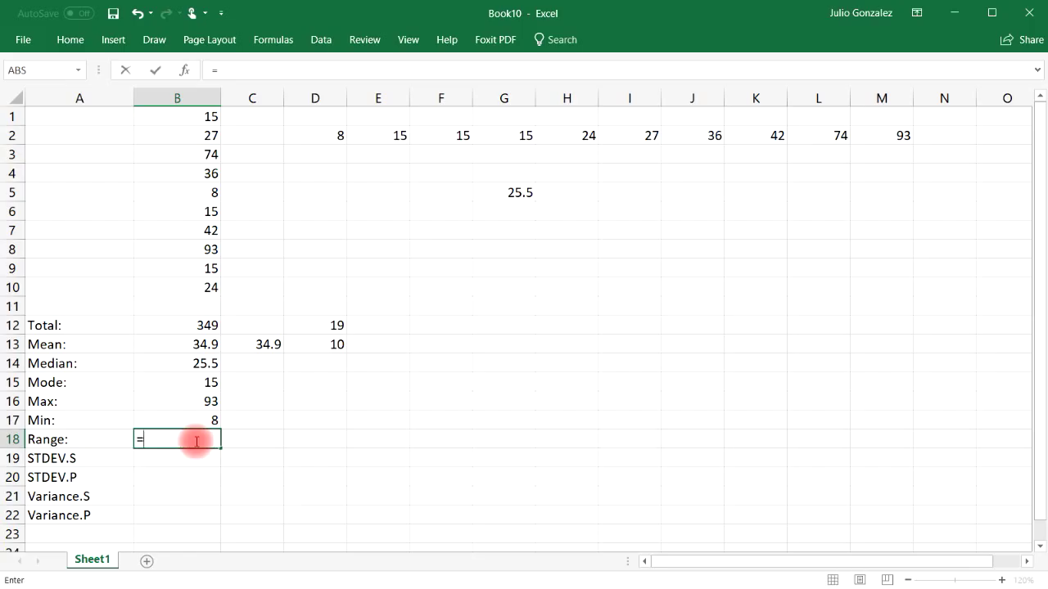
pyautogui.write('B')
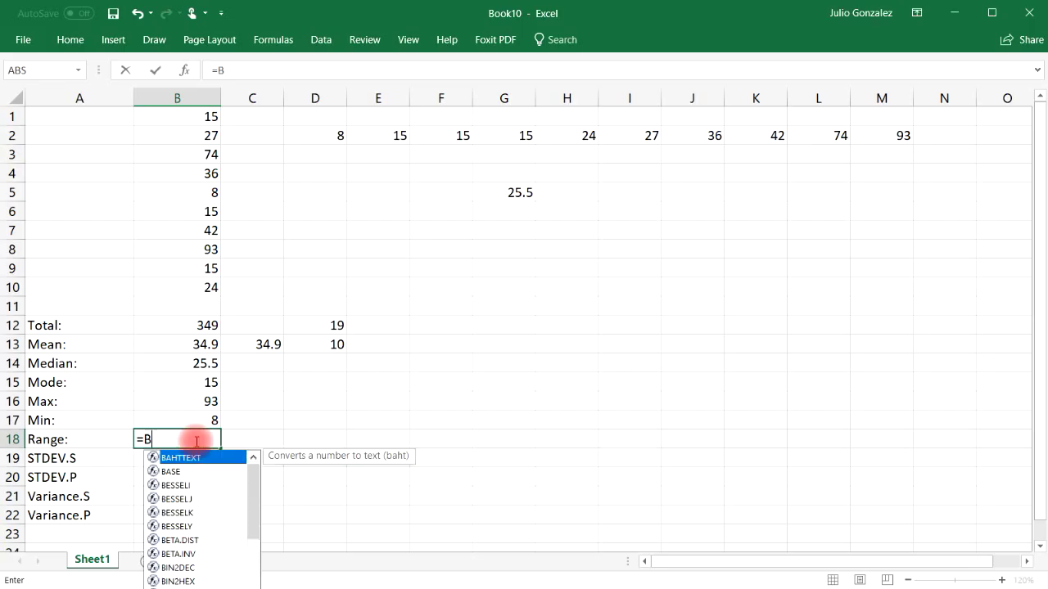
pyautogui.write('16-')
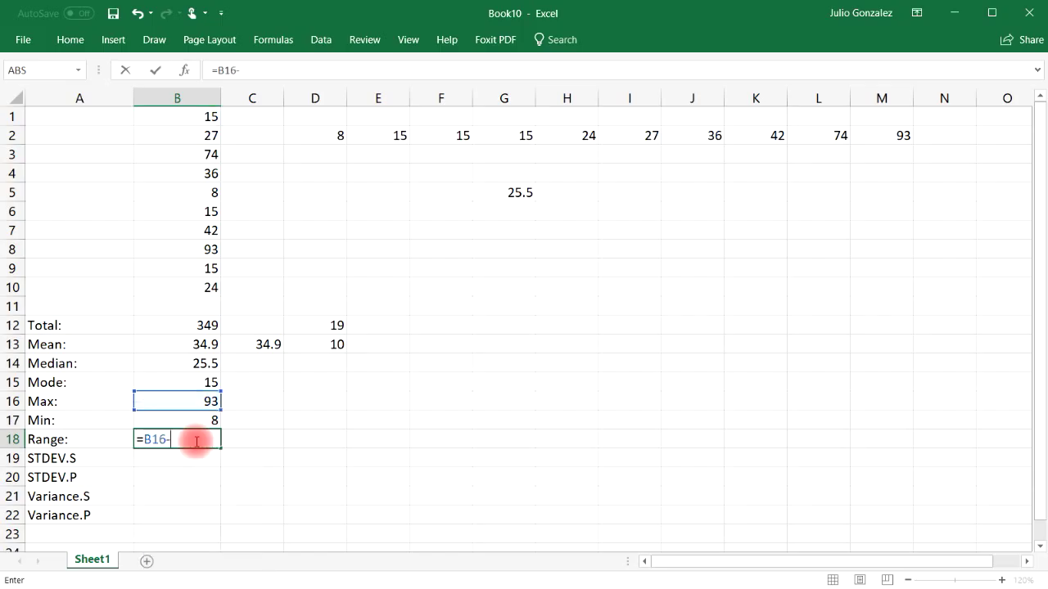
pyautogui.write('B')
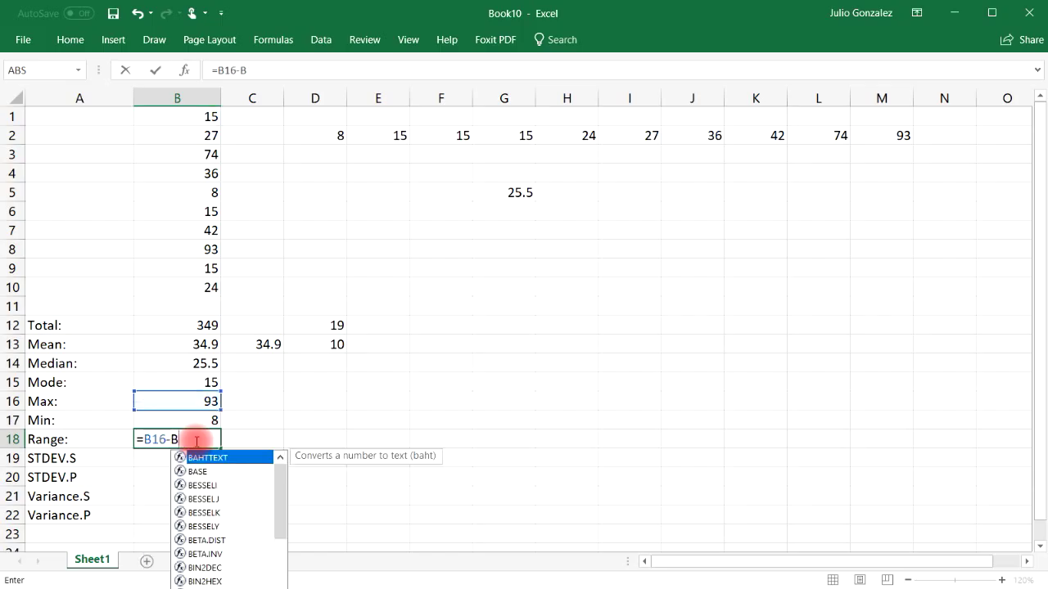
pyautogui.write('17')
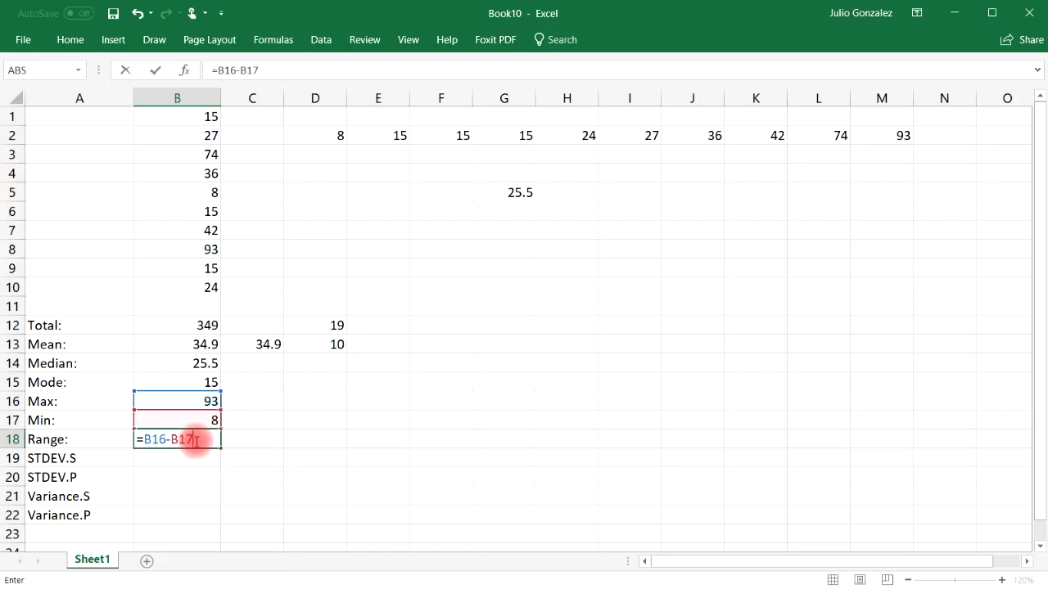
pyautogui.press('Return')
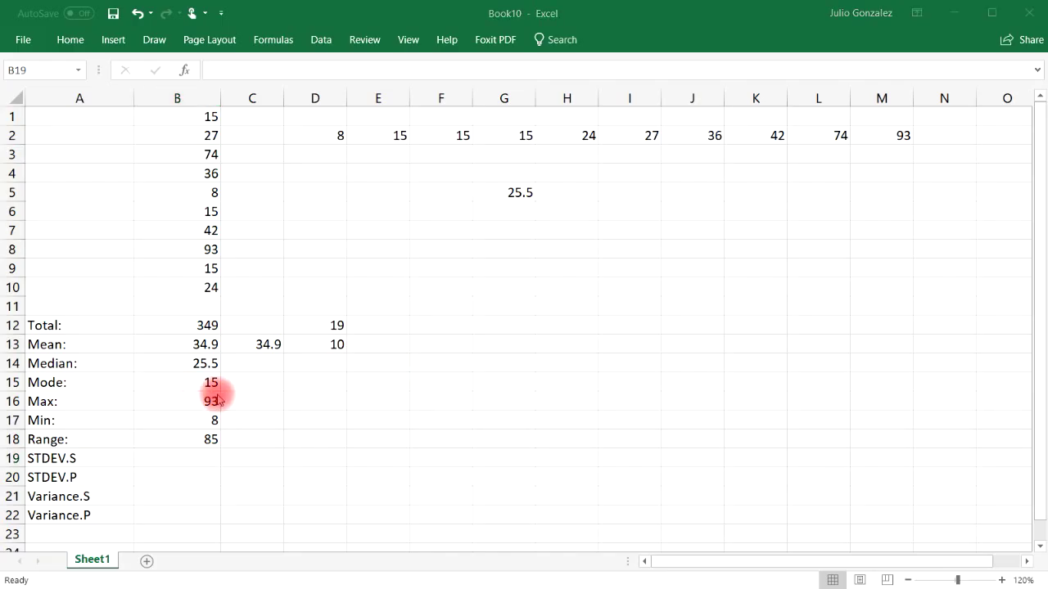
# - Enter =STDEV.S(B1:B10) in B19, giving 27.98590915
pyautogui.click(76, 462)
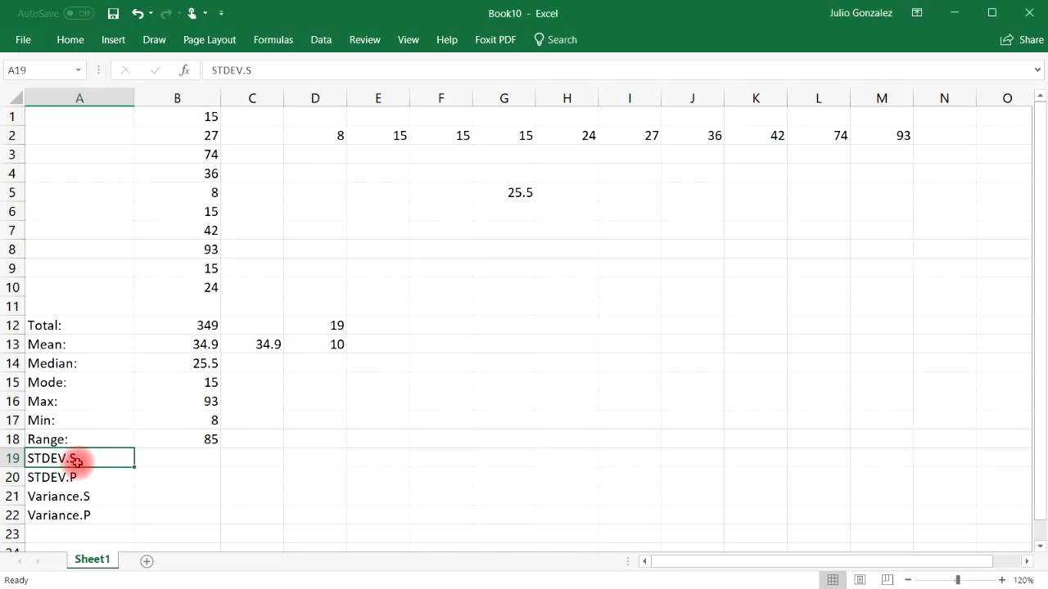
pyautogui.click(197, 454)
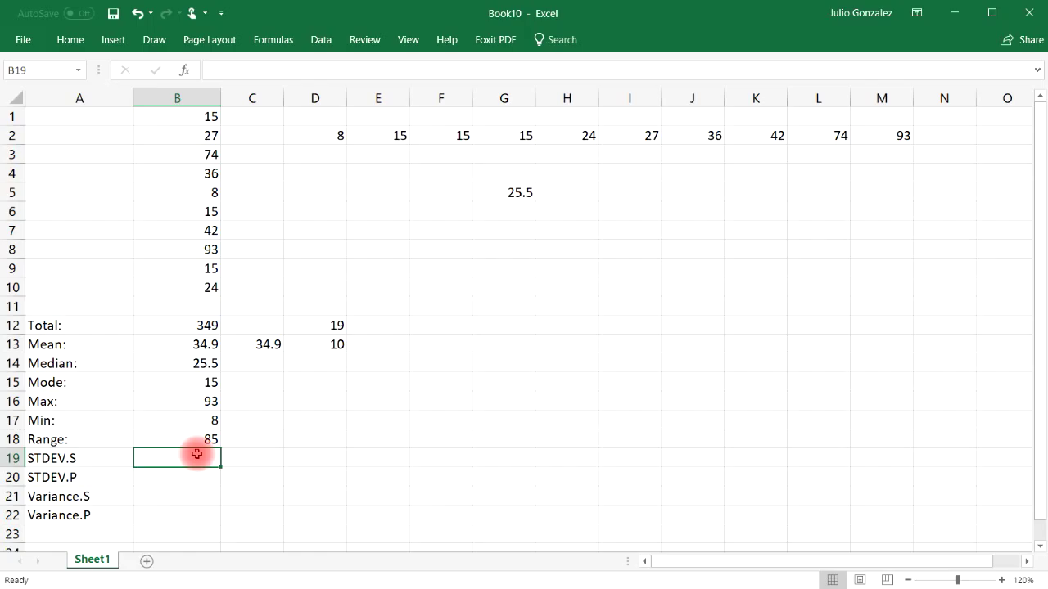
pyautogui.write('=')
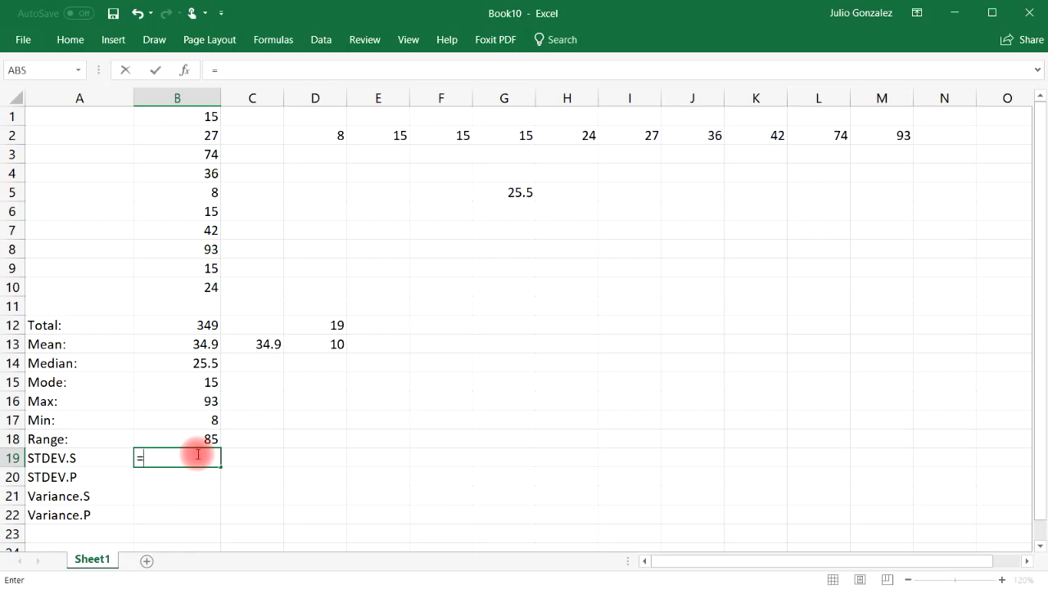
pyautogui.write('stdev')
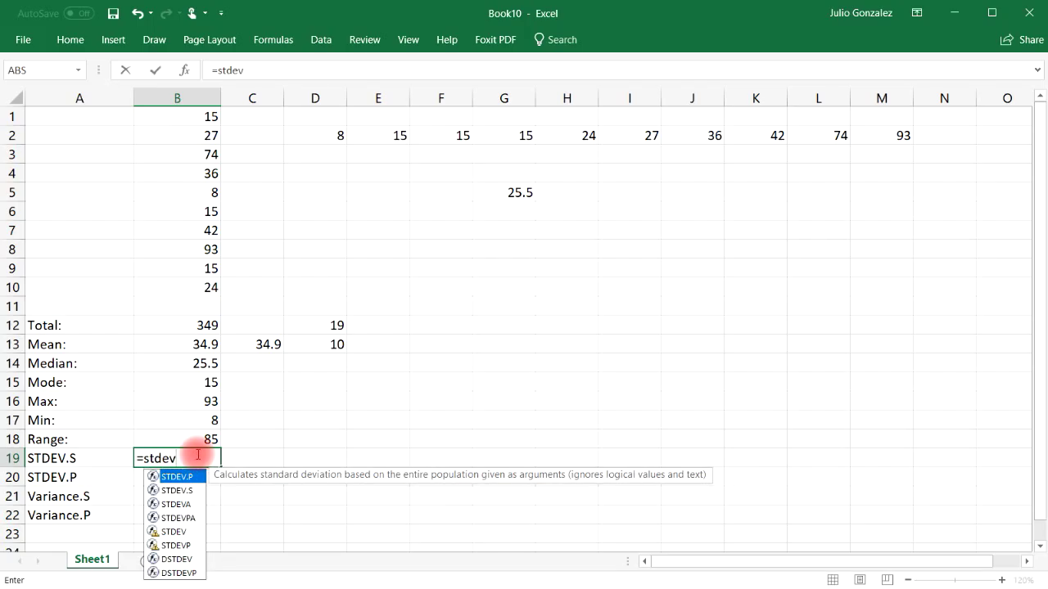
pyautogui.write('.s')
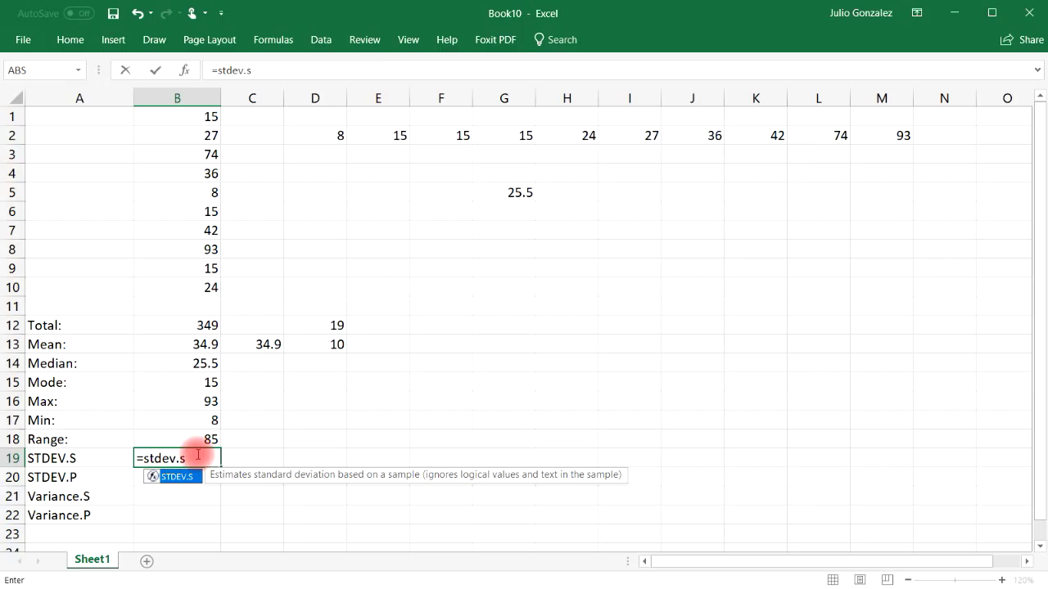
pyautogui.write('(')
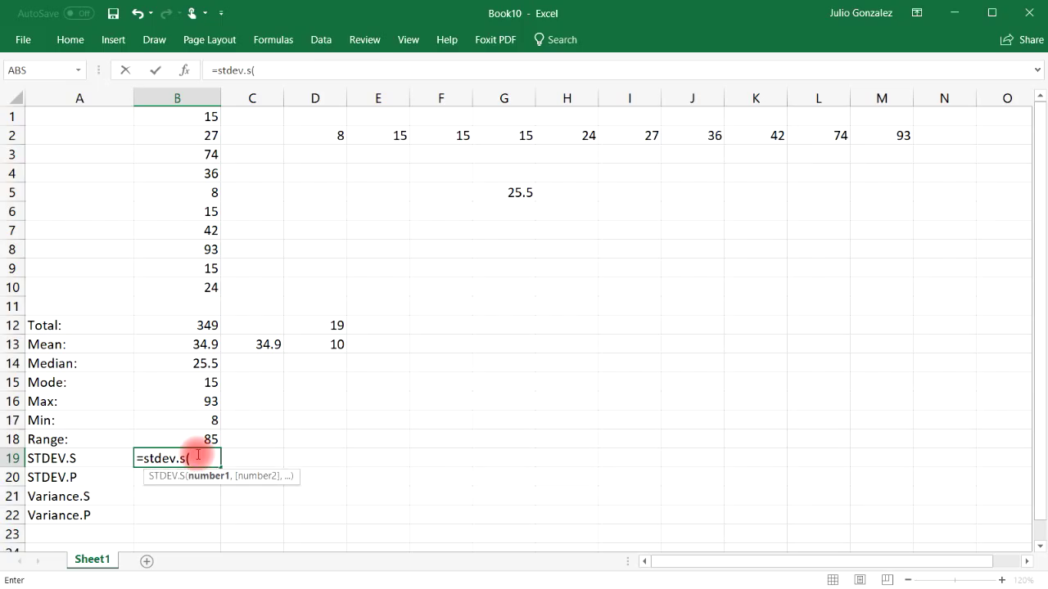
pyautogui.moveTo(185, 114); pyautogui.dragTo(196, 283)
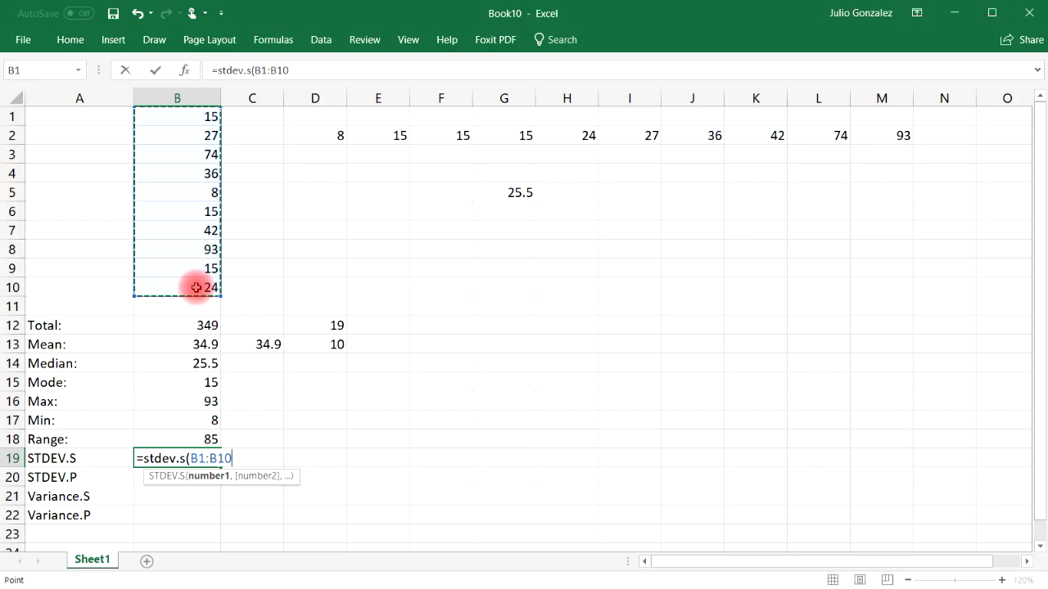
pyautogui.write(')')
pyautogui.press('Return')
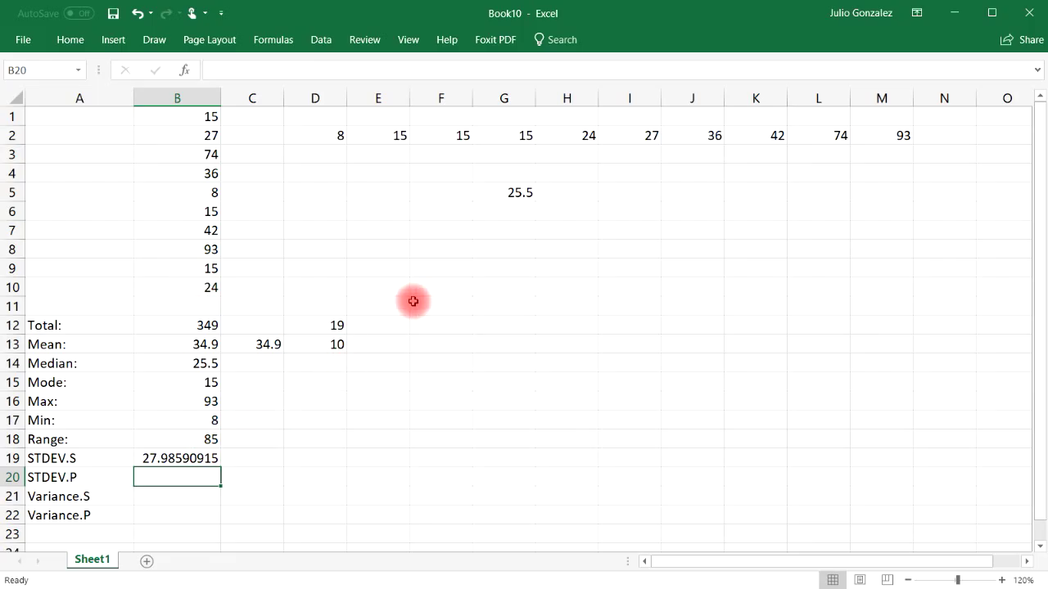
# - With the red Draw pen, handwrite 's = √Σ' to the right of the data
pyautogui.click(154, 39)
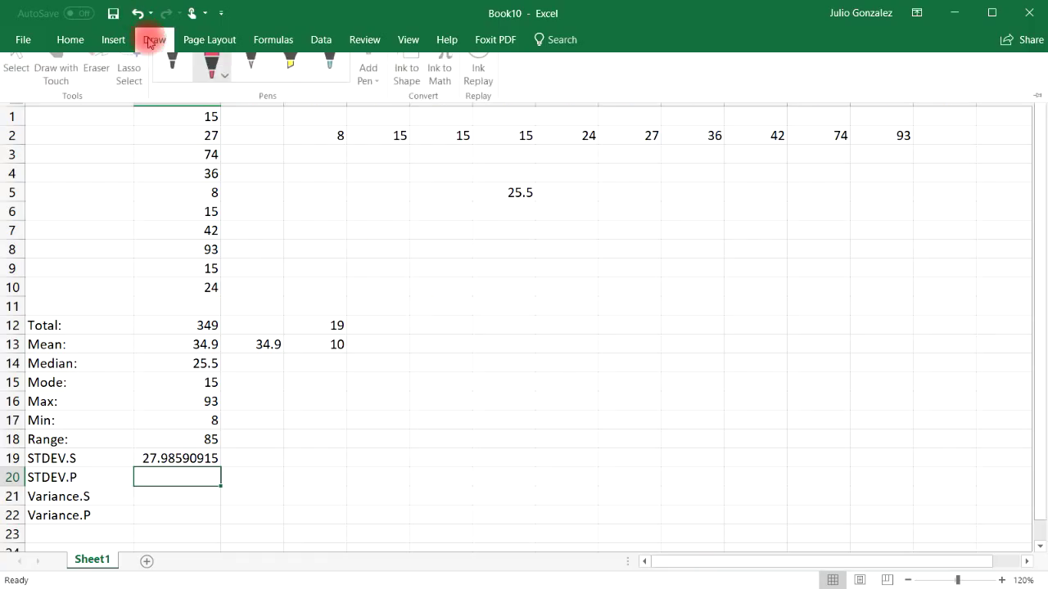
pyautogui.click(214, 85)
pyautogui.click(215, 85)
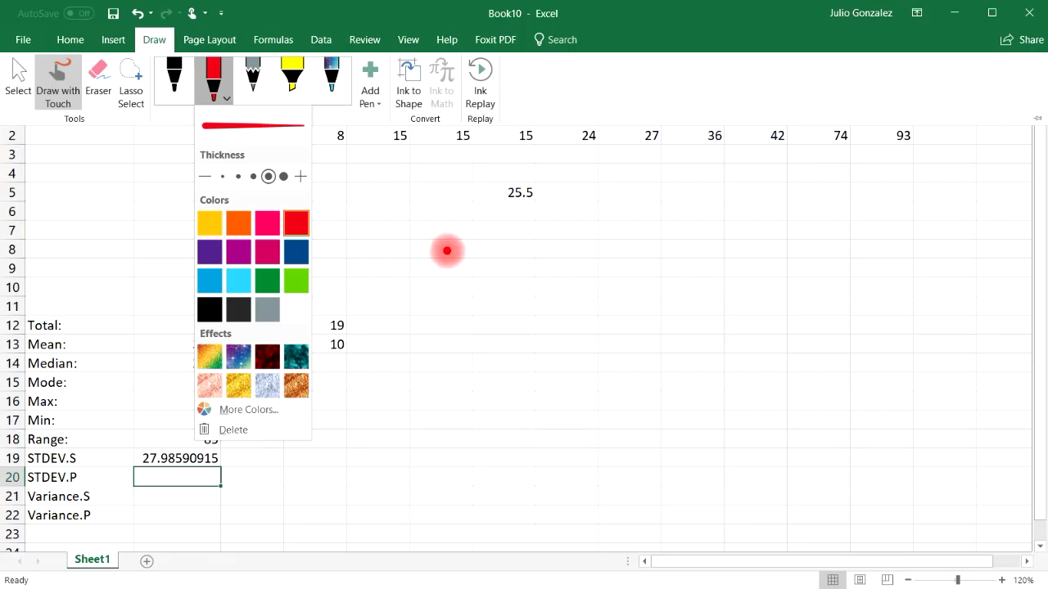
pyautogui.moveTo(479, 244); pyautogui.dragTo(441, 277)
pyautogui.moveTo(503, 257)
pyautogui.mouseDown()
pyautogui.moveTo(540, 257)
pyautogui.moveTo(575, 304)
pyautogui.moveTo(597, 198)
pyautogui.moveTo(853, 193)
pyautogui.mouseUp()
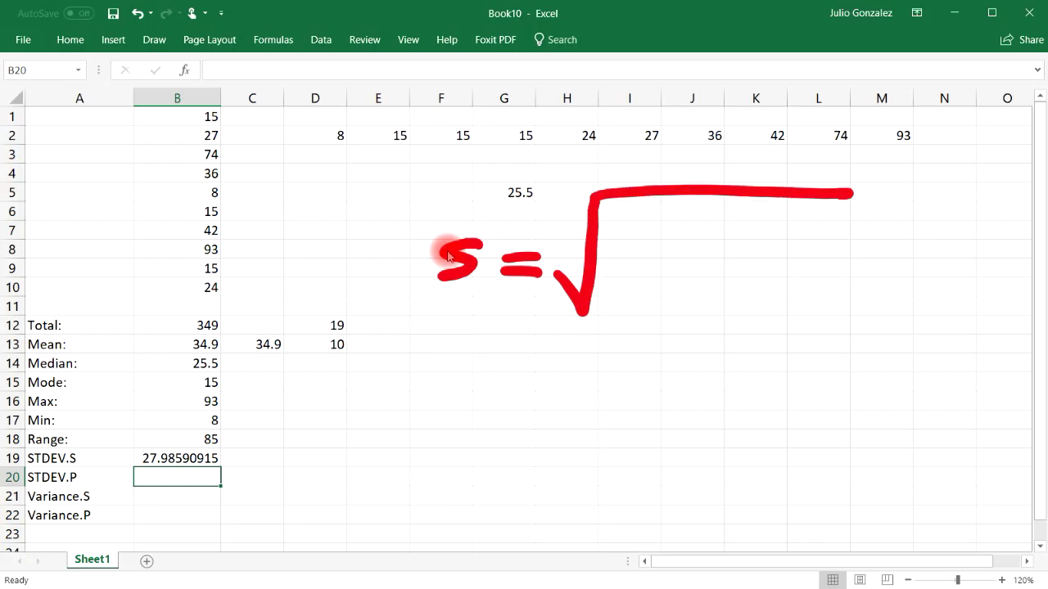
pyautogui.moveTo(660, 230)
pyautogui.mouseDown()
pyautogui.moveTo(661, 210)
pyautogui.moveTo(624, 215)
pyautogui.moveTo(622, 269)
pyautogui.moveTo(673, 255)
pyautogui.mouseUp()
# - Complete the red formula with (xᵢ − x̄)² over the denominator N − 1
pyautogui.click(686, 212)
pyautogui.moveTo(701, 213)
pyautogui.mouseDown()
pyautogui.moveTo(689, 269)
pyautogui.moveTo(739, 260)
pyautogui.mouseUp()
pyautogui.moveTo(737, 223)
pyautogui.mouseDown()
pyautogui.moveTo(712, 257)
pyautogui.moveTo(753, 269)
pyautogui.moveTo(792, 246)
pyautogui.moveTo(856, 267)
pyautogui.mouseUp()
pyautogui.click(757, 229)
pyautogui.moveTo(851, 221); pyautogui.dragTo(819, 263)
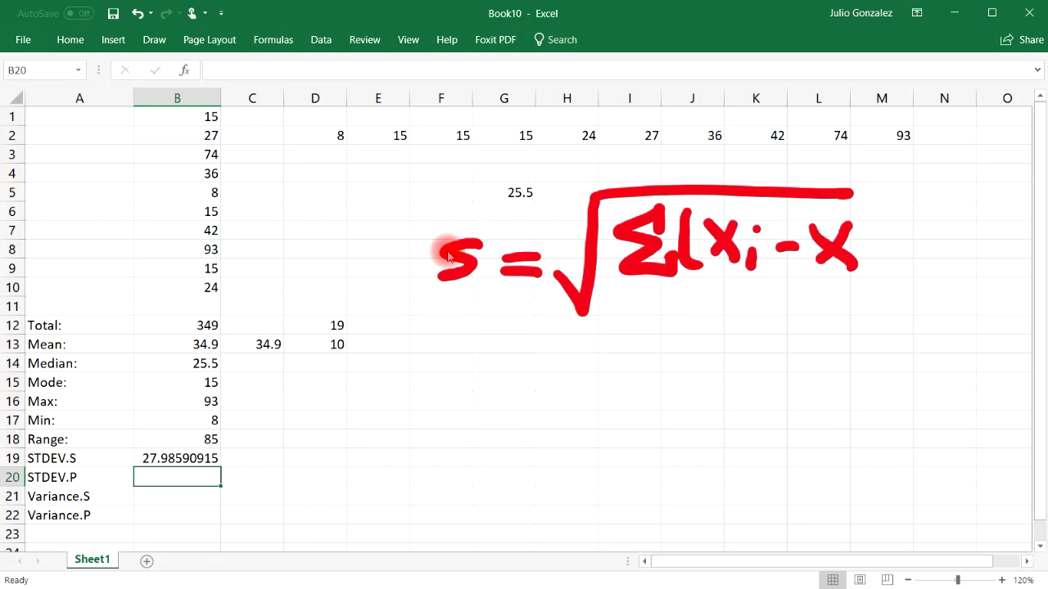
pyautogui.moveTo(809, 215)
pyautogui.mouseDown()
pyautogui.moveTo(835, 212)
pyautogui.moveTo(864, 270)
pyautogui.mouseUp()
pyautogui.moveTo(902, 205); pyautogui.dragTo(917, 216)
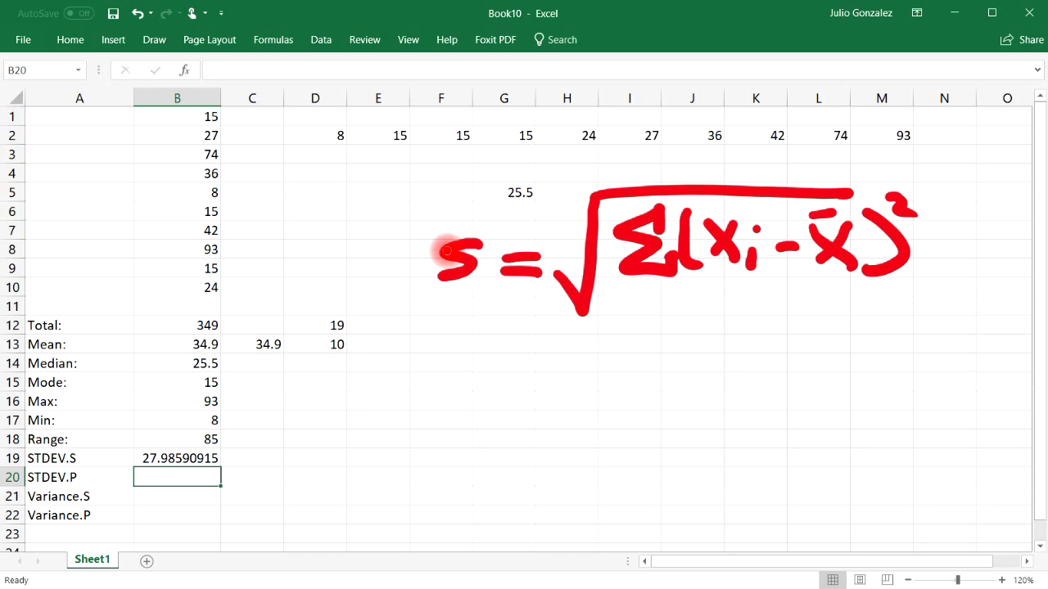
pyautogui.moveTo(622, 288); pyautogui.dragTo(866, 296)
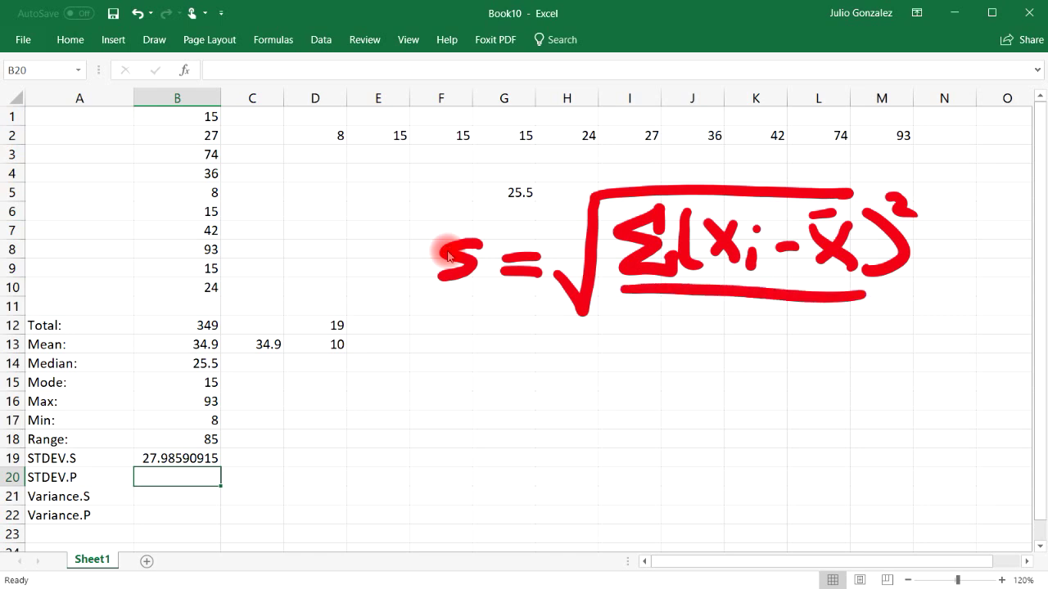
pyautogui.moveTo(686, 347)
pyautogui.mouseDown()
pyautogui.moveTo(734, 313)
pyautogui.moveTo(799, 321)
pyautogui.mouseUp()
pyautogui.moveTo(814, 305); pyautogui.dragTo(819, 343)
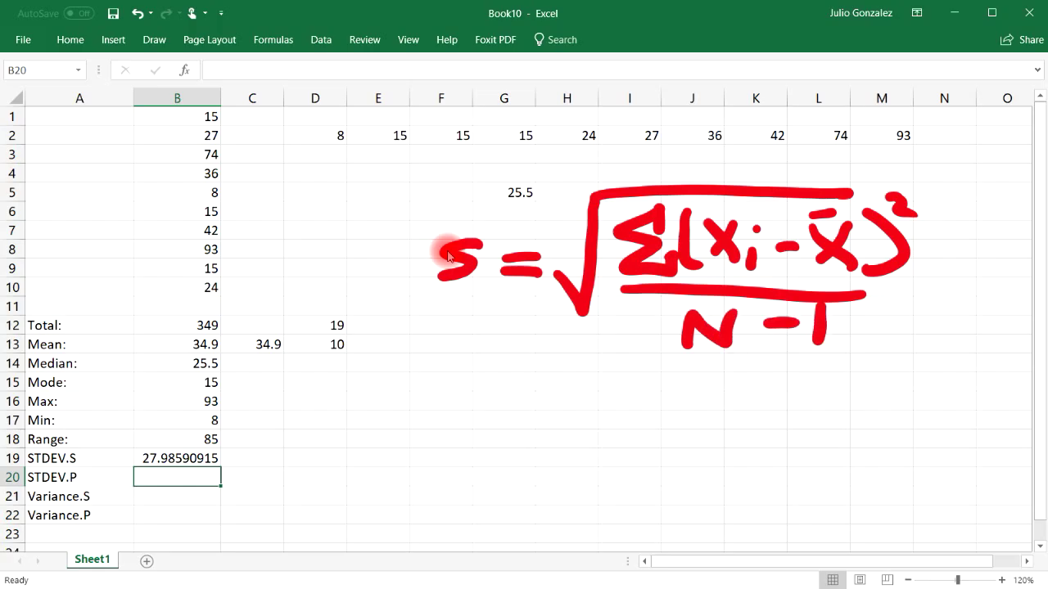
pyautogui.moveTo(546, 275)
pyautogui.mouseDown()
pyautogui.moveTo(580, 334)
pyautogui.moveTo(583, 272)
pyautogui.mouseUp()
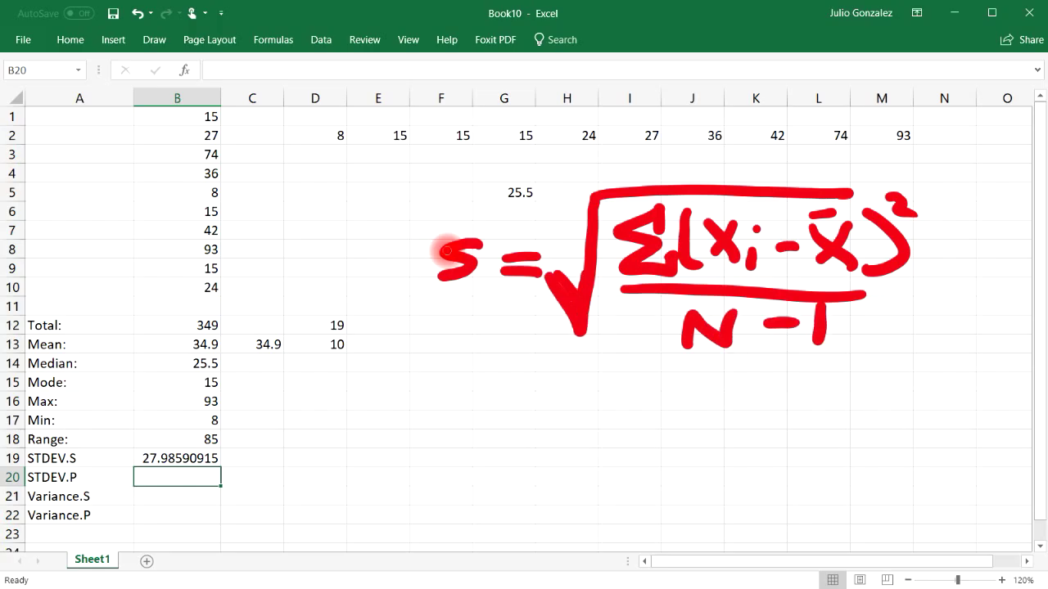
# - Switch the Draw pen to dark blue, one step thinner
pyautogui.click(154, 39)
pyautogui.click(219, 89)
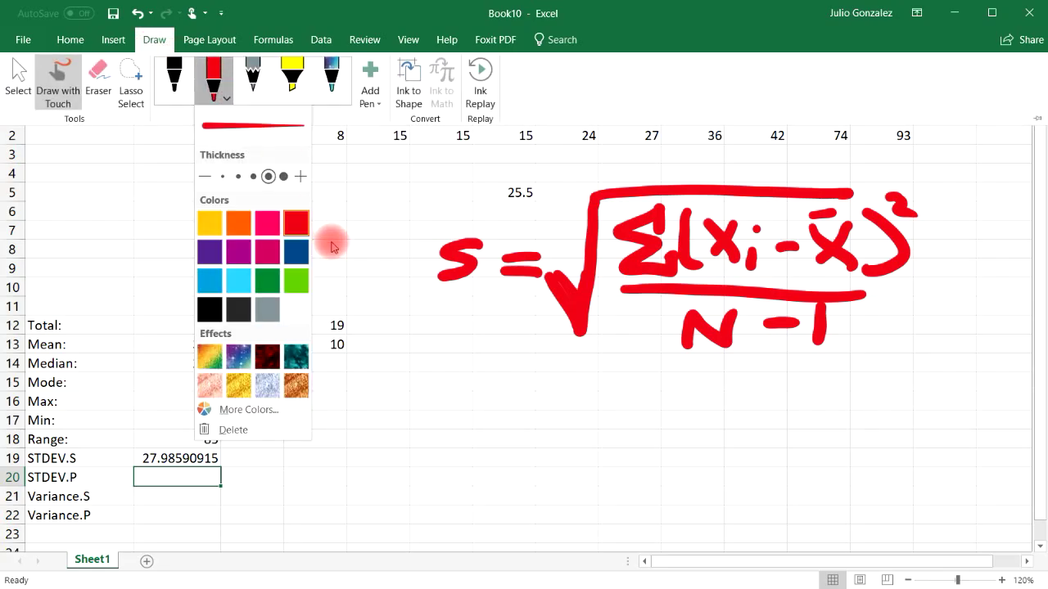
pyautogui.click(295, 259)
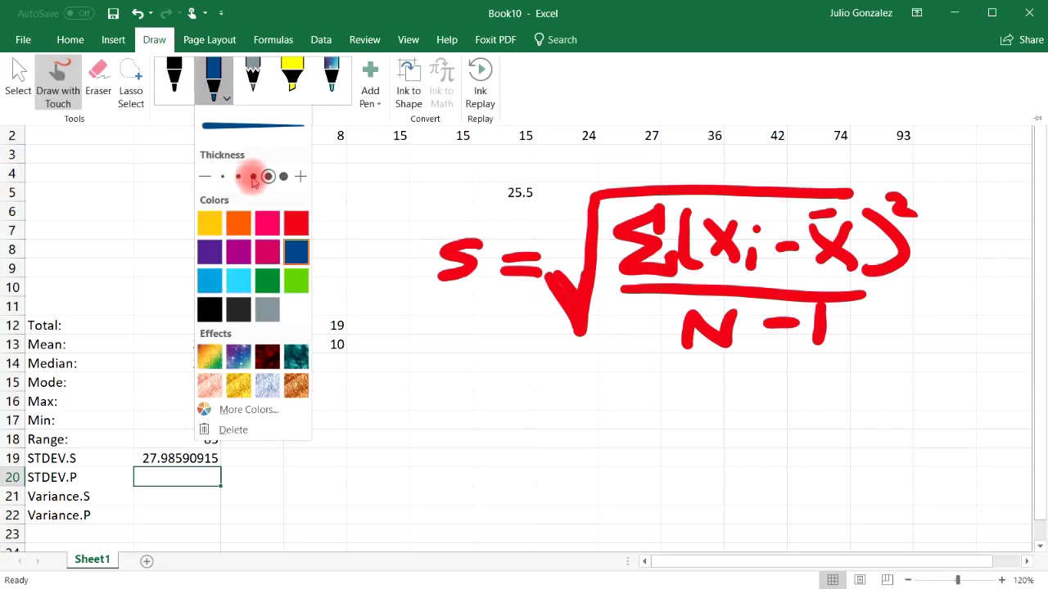
pyautogui.click(253, 176)
pyautogui.click(409, 227)
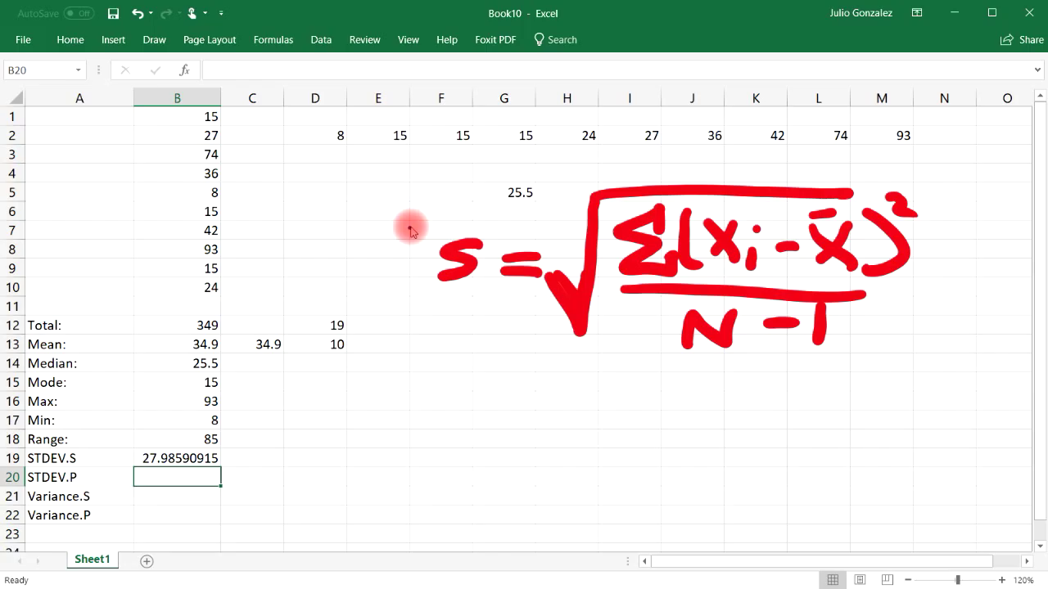
# - Handwrite σ = √(Σ(xᵢ − μ)²/N) below the red formula and circle both denominators
pyautogui.moveTo(456, 404)
pyautogui.mouseDown()
pyautogui.moveTo(458, 446)
pyautogui.moveTo(469, 442)
pyautogui.mouseUp()
pyautogui.moveTo(441, 414)
pyautogui.mouseDown()
pyautogui.moveTo(531, 424)
pyautogui.moveTo(526, 438)
pyautogui.moveTo(578, 404)
pyautogui.moveTo(583, 384)
pyautogui.moveTo(909, 381)
pyautogui.mouseUp()
pyautogui.moveTo(647, 399)
pyautogui.mouseDown()
pyautogui.moveTo(648, 426)
pyautogui.moveTo(610, 447)
pyautogui.moveTo(661, 446)
pyautogui.mouseUp()
pyautogui.moveTo(703, 401)
pyautogui.mouseDown()
pyautogui.moveTo(689, 434)
pyautogui.moveTo(696, 462)
pyautogui.mouseUp()
pyautogui.moveTo(725, 425)
pyautogui.mouseDown()
pyautogui.moveTo(746, 455)
pyautogui.moveTo(724, 454)
pyautogui.mouseUp()
pyautogui.moveTo(763, 438)
pyautogui.mouseDown()
pyautogui.moveTo(766, 462)
pyautogui.moveTo(819, 438)
pyautogui.moveTo(852, 434)
pyautogui.moveTo(871, 447)
pyautogui.mouseUp()
pyautogui.click(767, 422)
pyautogui.moveTo(892, 399)
pyautogui.mouseDown()
pyautogui.moveTo(869, 476)
pyautogui.moveTo(919, 401)
pyautogui.moveTo(930, 415)
pyautogui.mouseUp()
pyautogui.moveTo(619, 484); pyautogui.dragTo(853, 479)
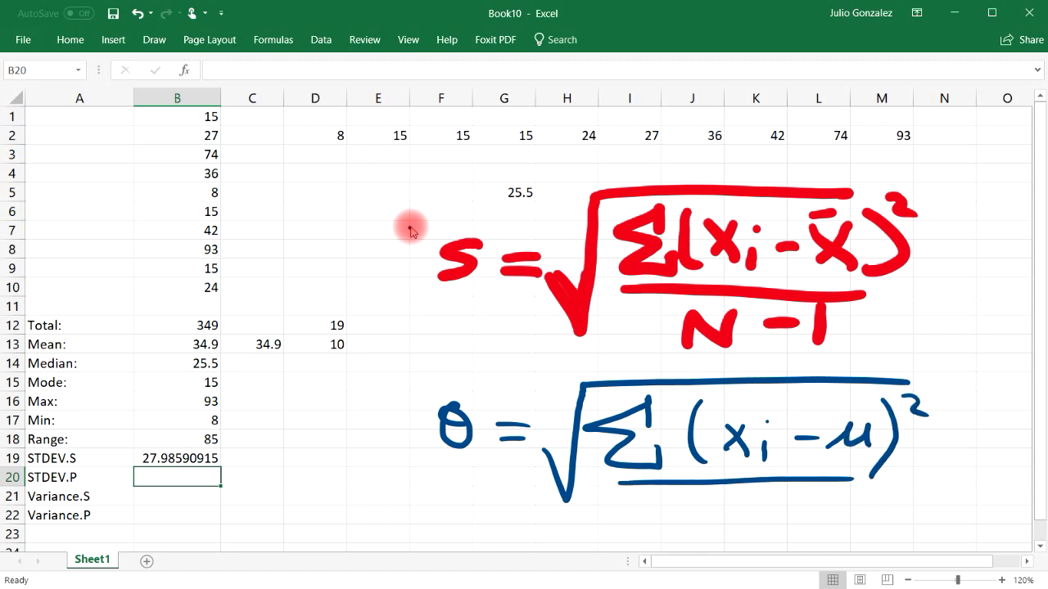
pyautogui.moveTo(717, 526)
pyautogui.mouseDown()
pyautogui.moveTo(717, 513)
pyautogui.moveTo(755, 483)
pyautogui.moveTo(733, 464)
pyautogui.moveTo(738, 442)
pyautogui.mouseUp()
pyautogui.moveTo(818, 277)
pyautogui.mouseDown()
pyautogui.moveTo(687, 374)
pyautogui.moveTo(759, 257)
pyautogui.mouseUp()
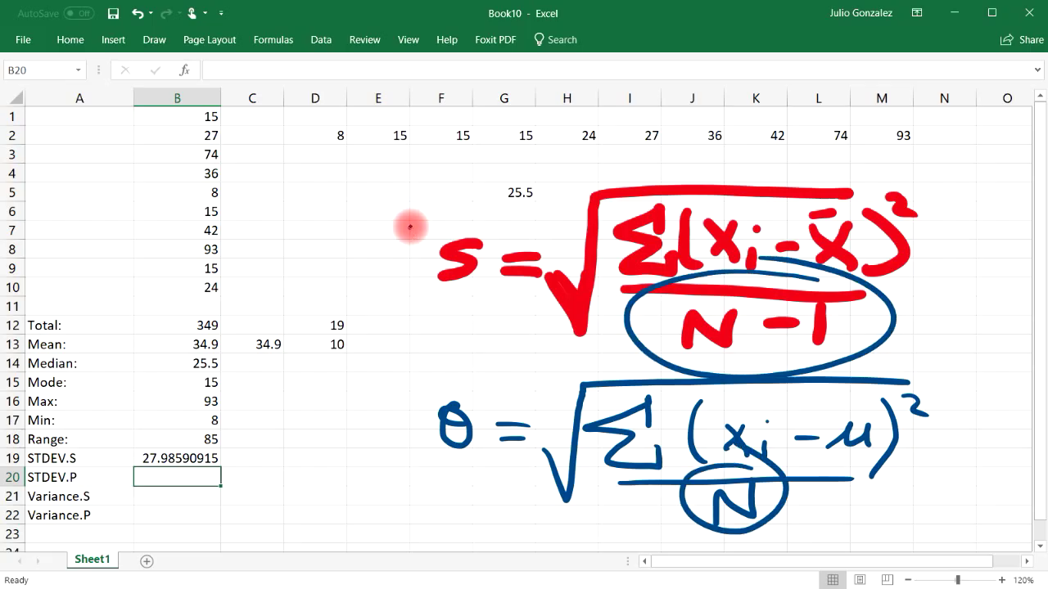
pyautogui.click(793, 309)
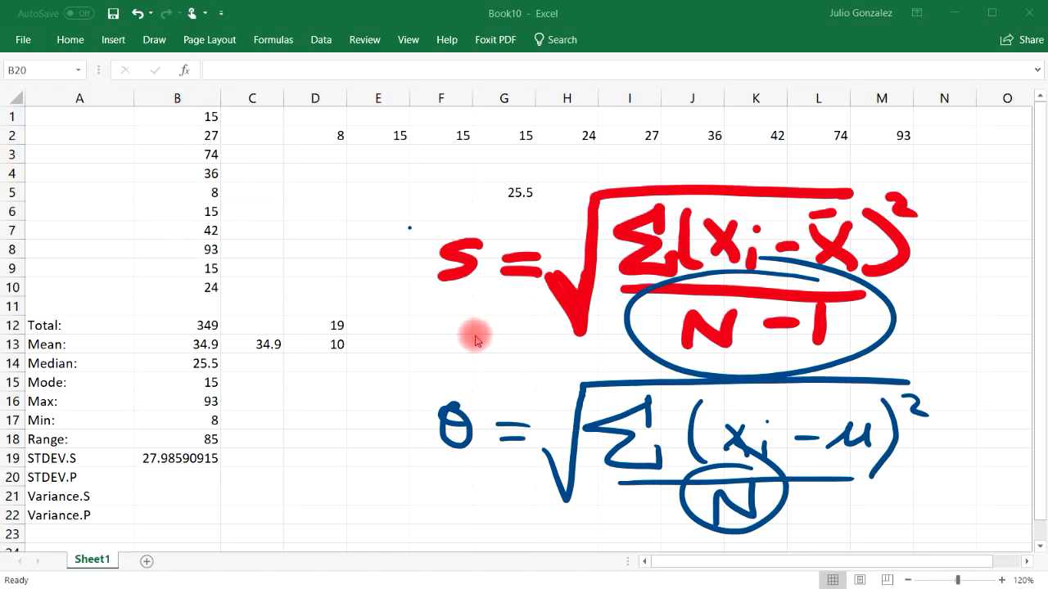
# - Test =STDEV.S(1,2,3,4,5) in D7 (1.581139) against =STDEV.P(1,2,3,4,5) in D8 (1.414214)
pyautogui.hotkey('alt', 'Tab')
pyautogui.click(302, 234)
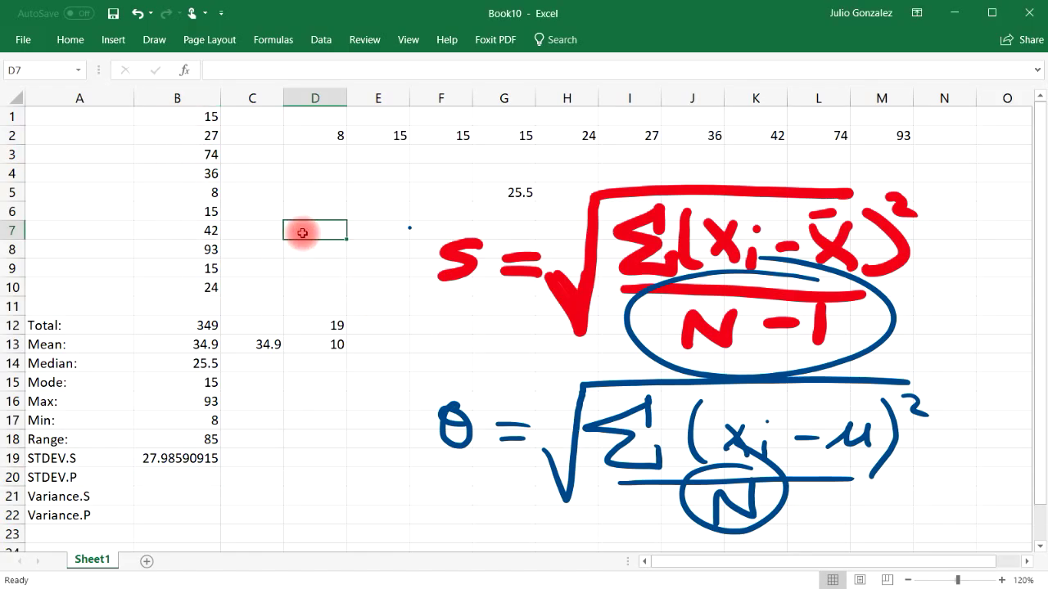
pyautogui.write('=')
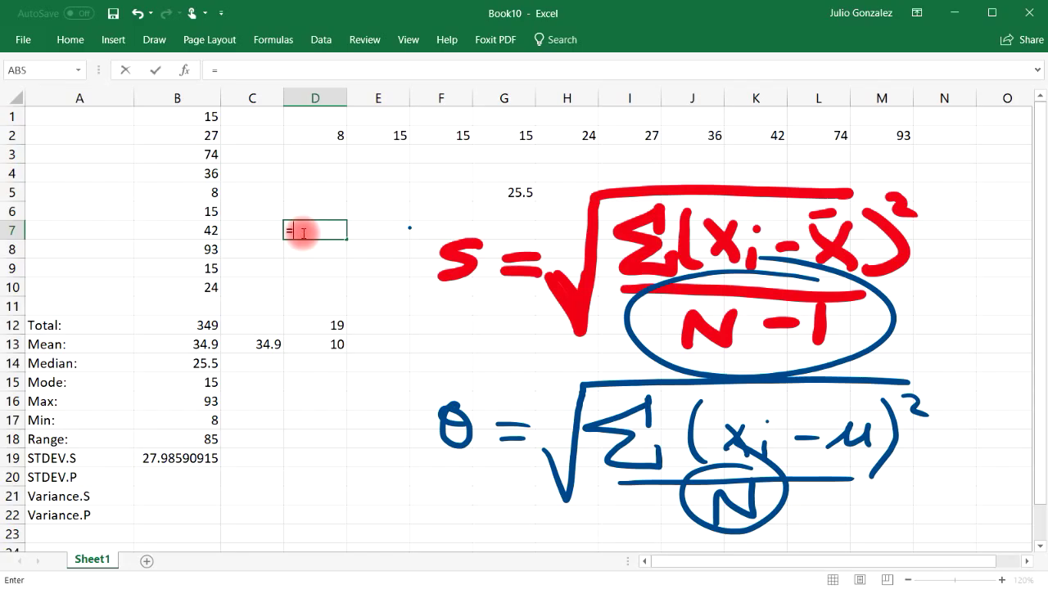
pyautogui.write('s')
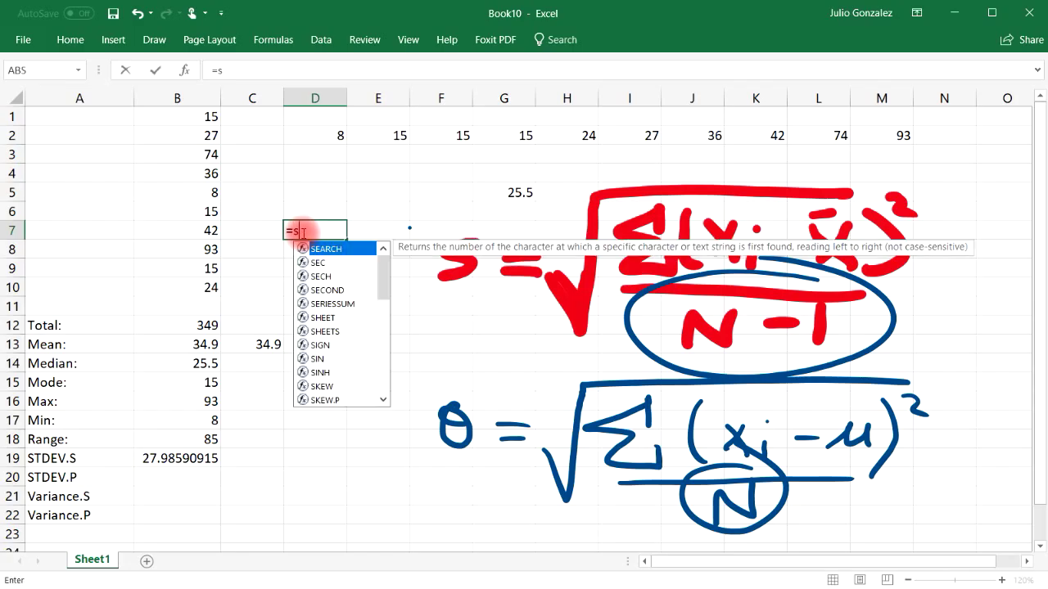
pyautogui.write('tde')
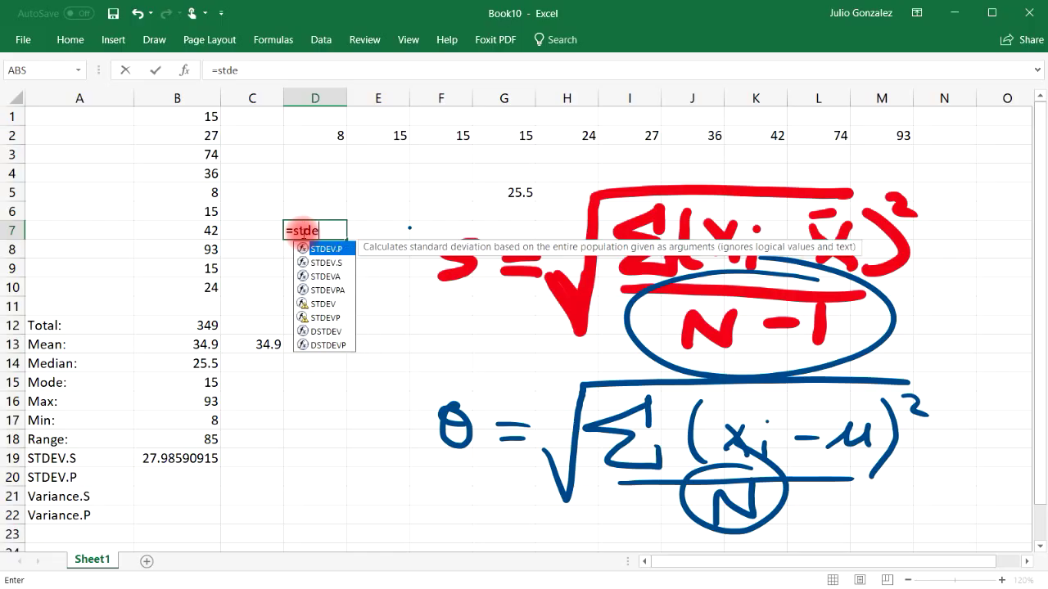
pyautogui.write('v.s')
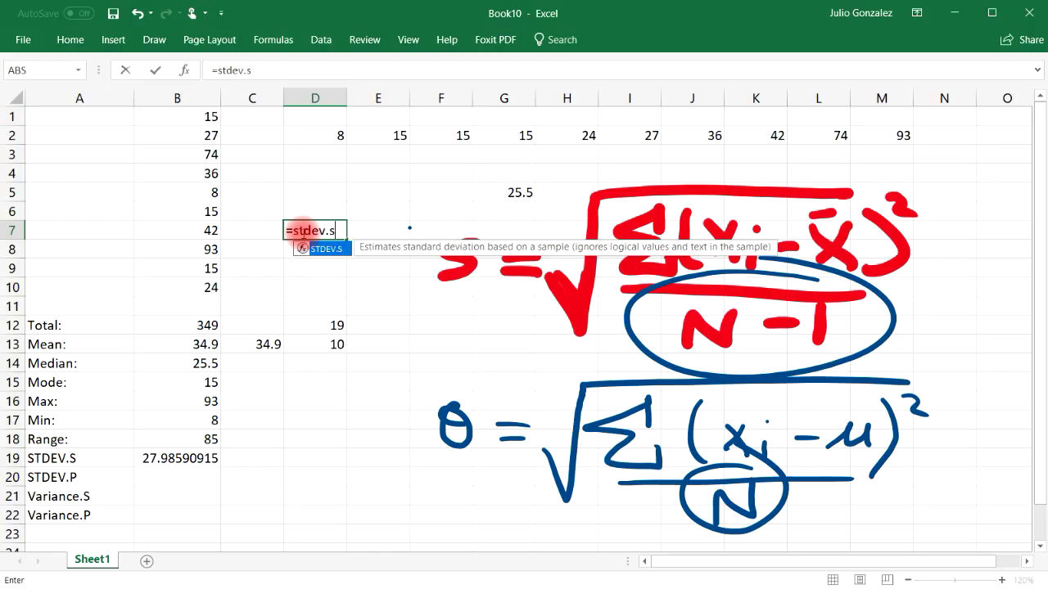
pyautogui.write('(1')
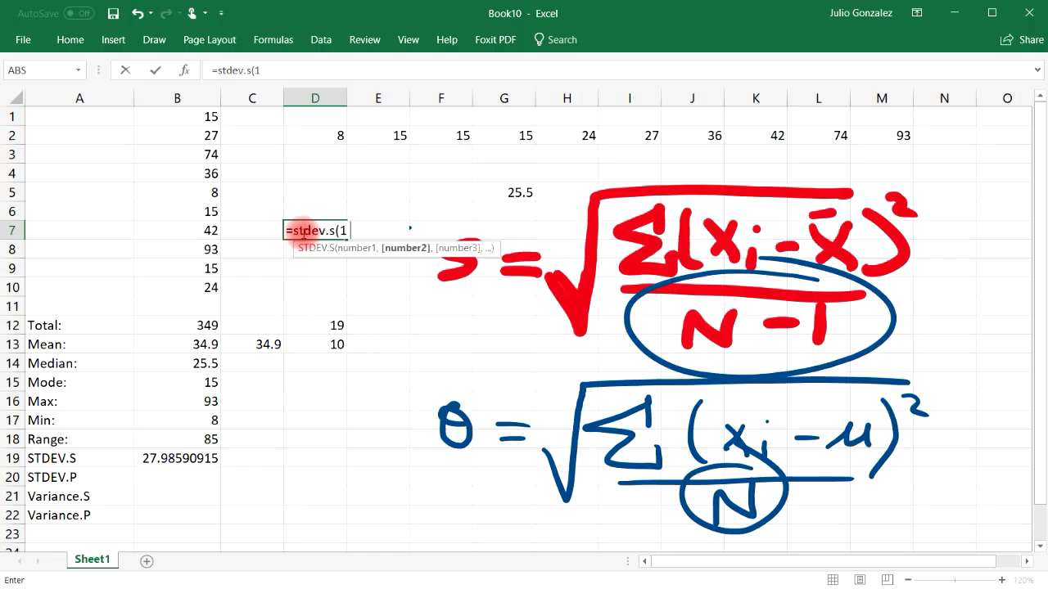
pyautogui.write(',2,3,4,5)')
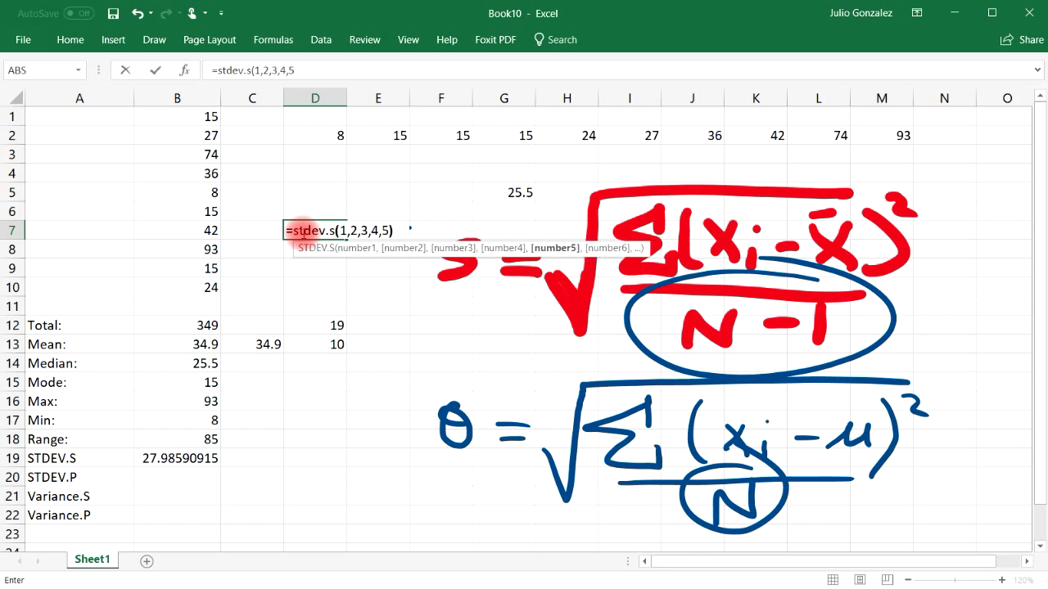
pyautogui.press('Return')
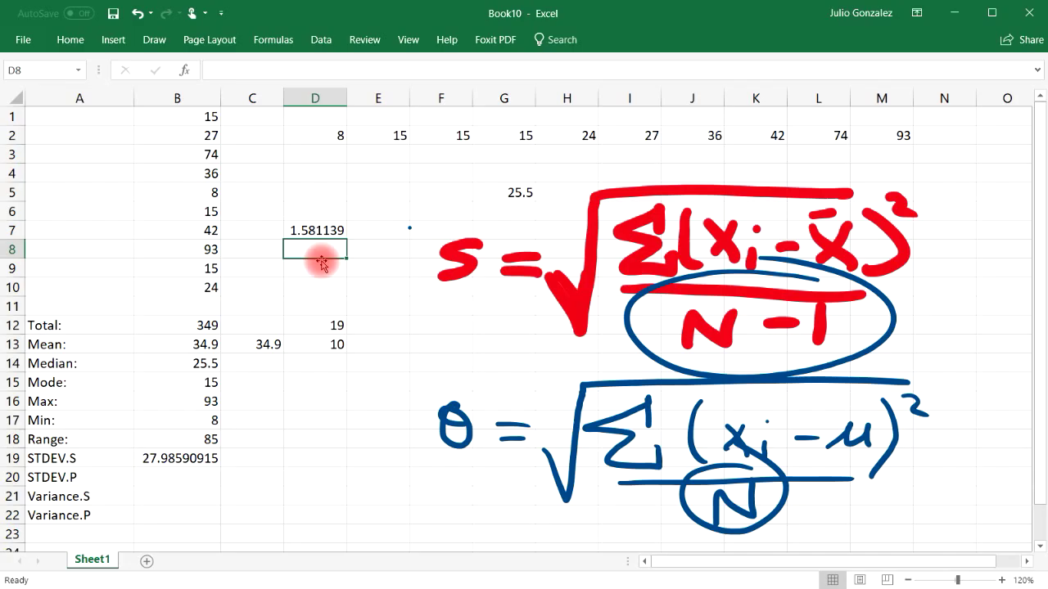
pyautogui.write('=')
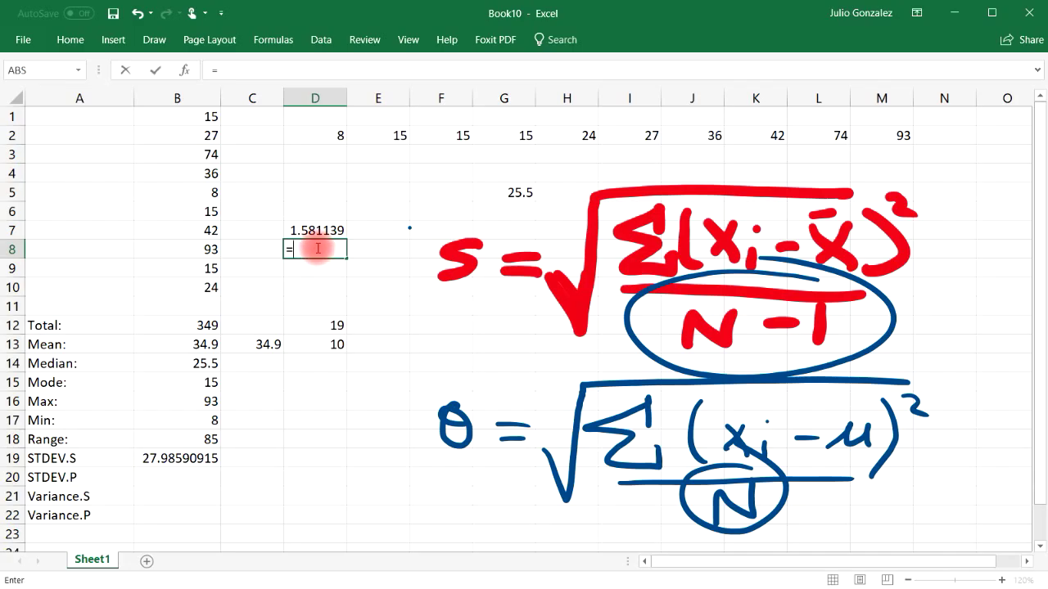
pyautogui.write('st')
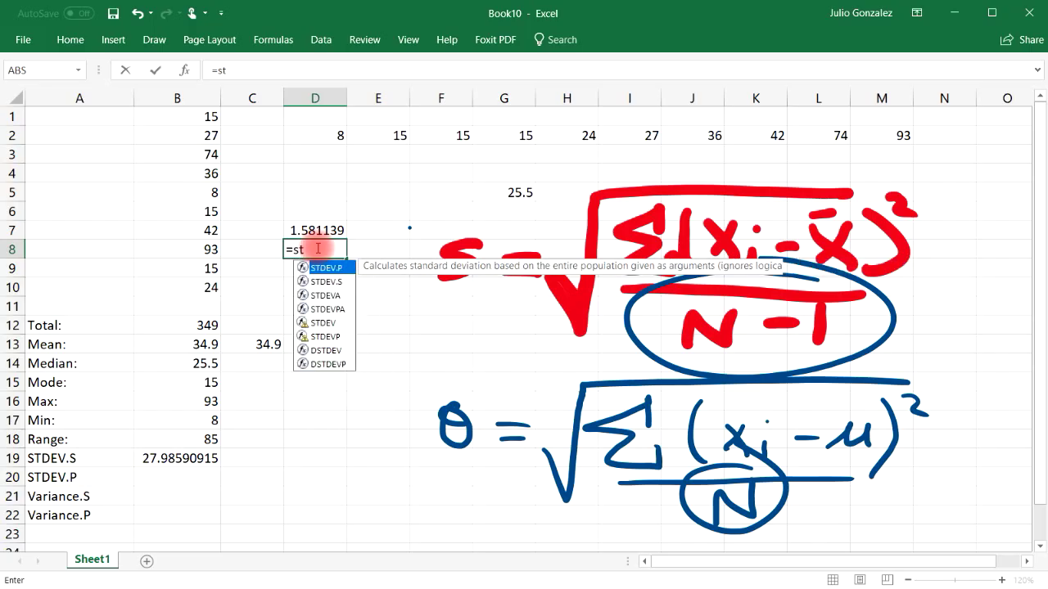
pyautogui.write('dev.p')
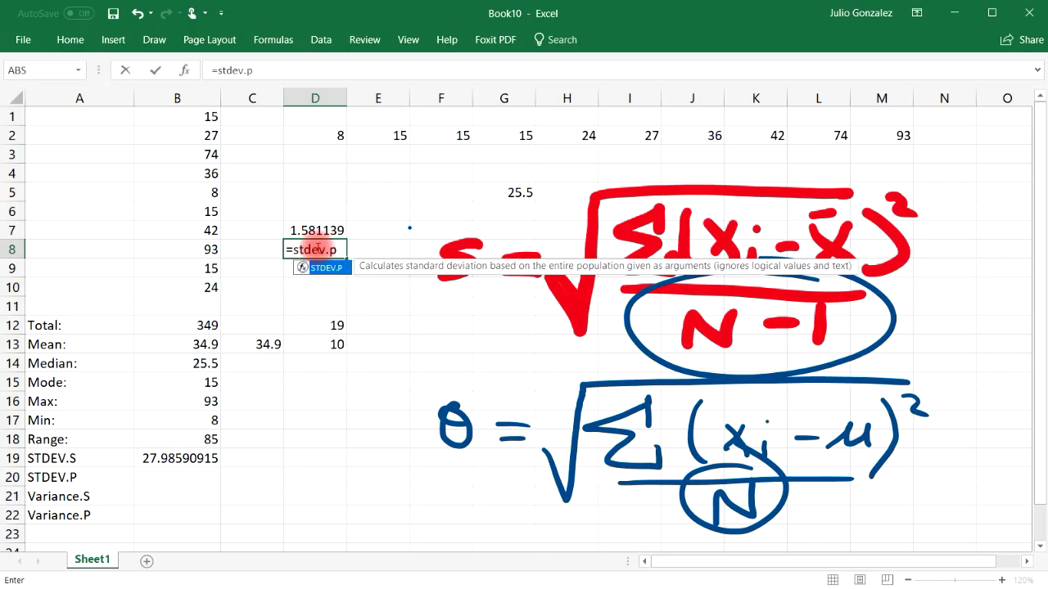
pyautogui.write('(1,2,3,4,5)')
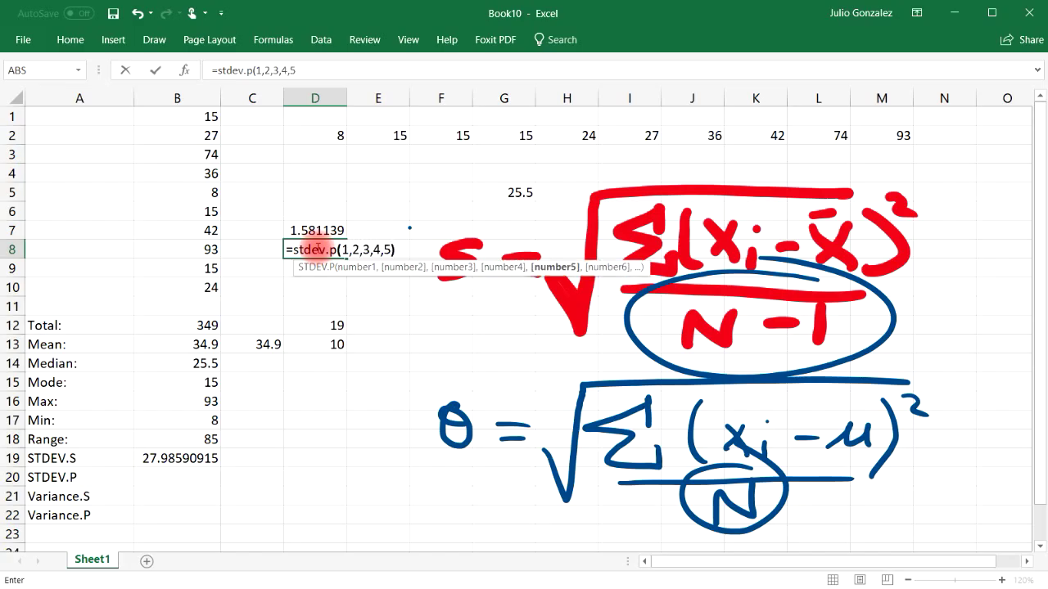
pyautogui.press('Return')
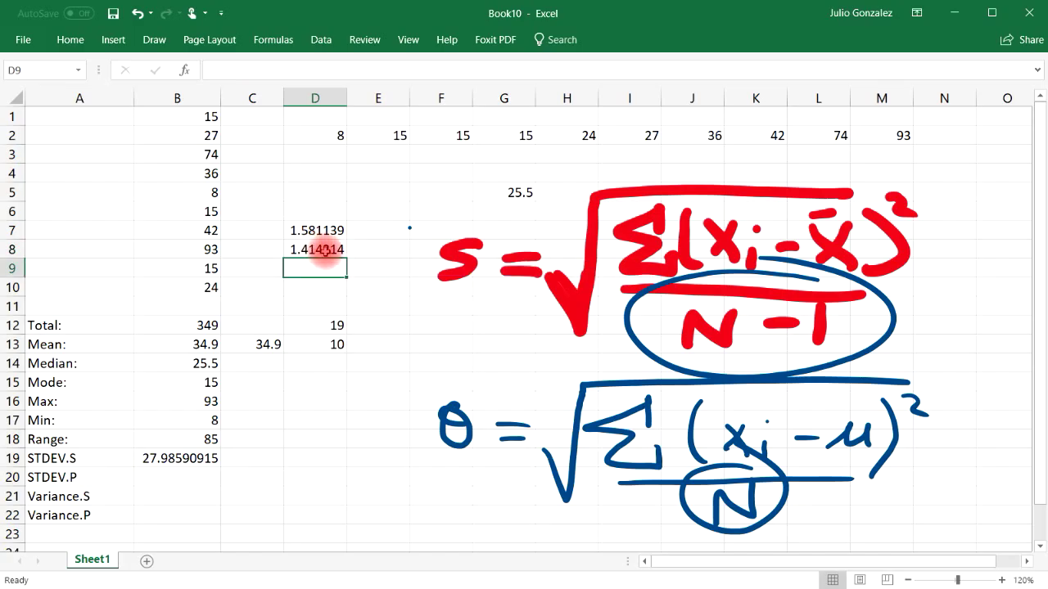
pyautogui.click(320, 249)
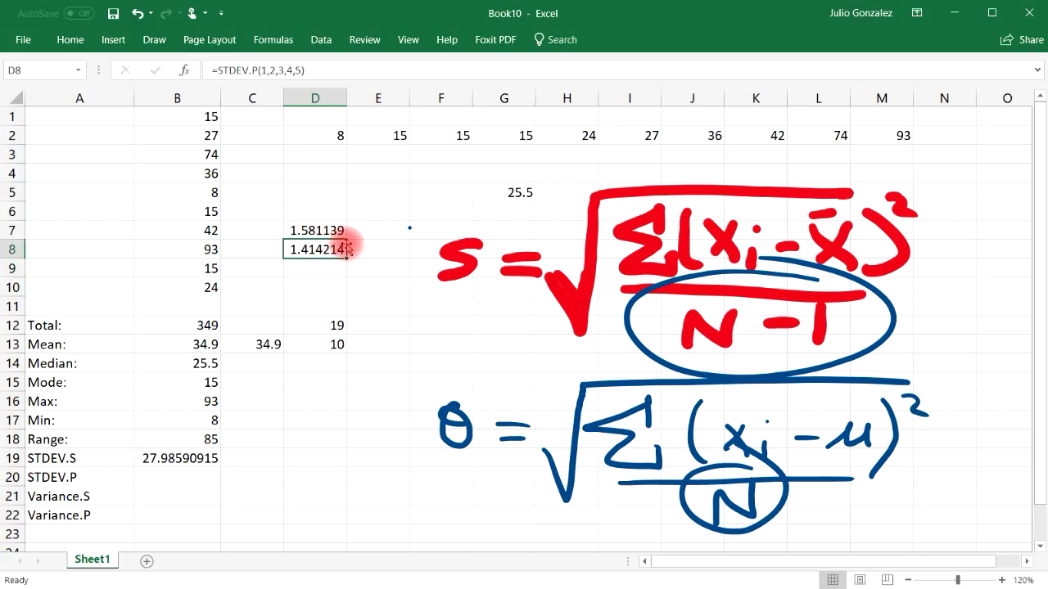
# - Enter =STDEV.P(B1:B10) in B20, giving 26.54976459
pyautogui.click(161, 478)
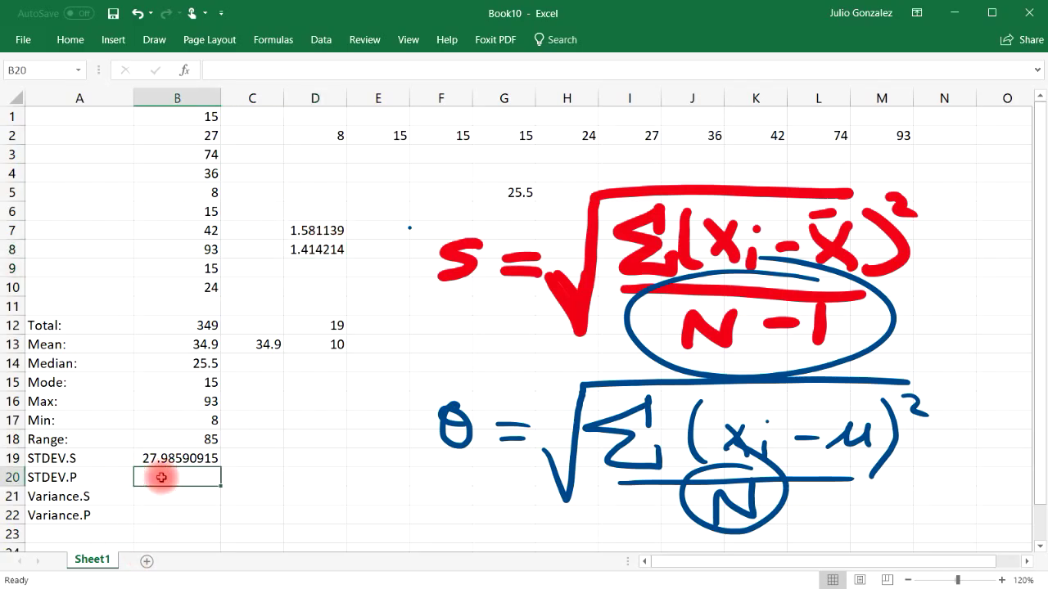
pyautogui.write('=')
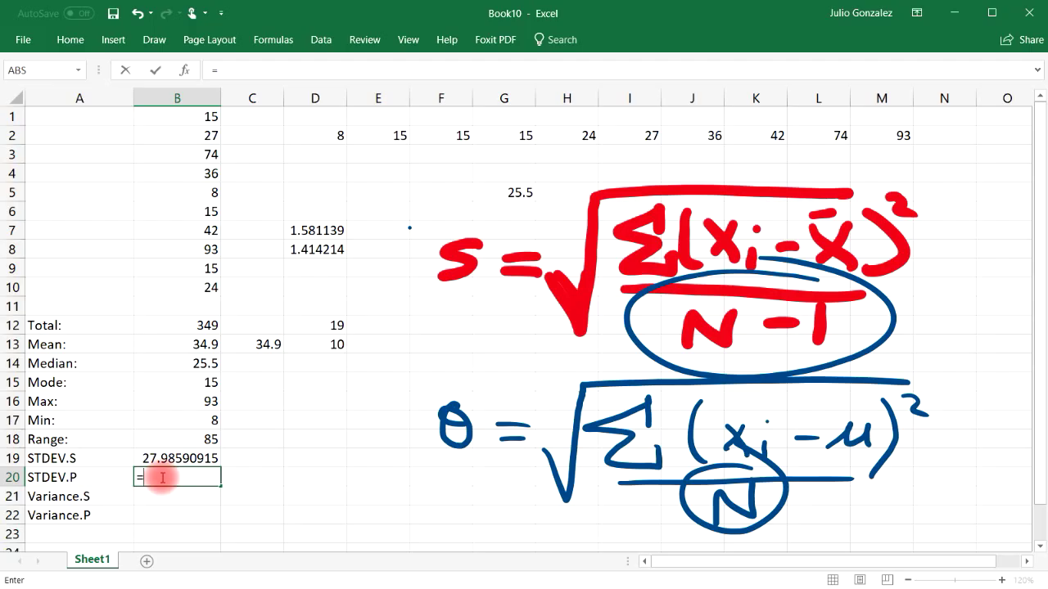
pyautogui.write('stdev')
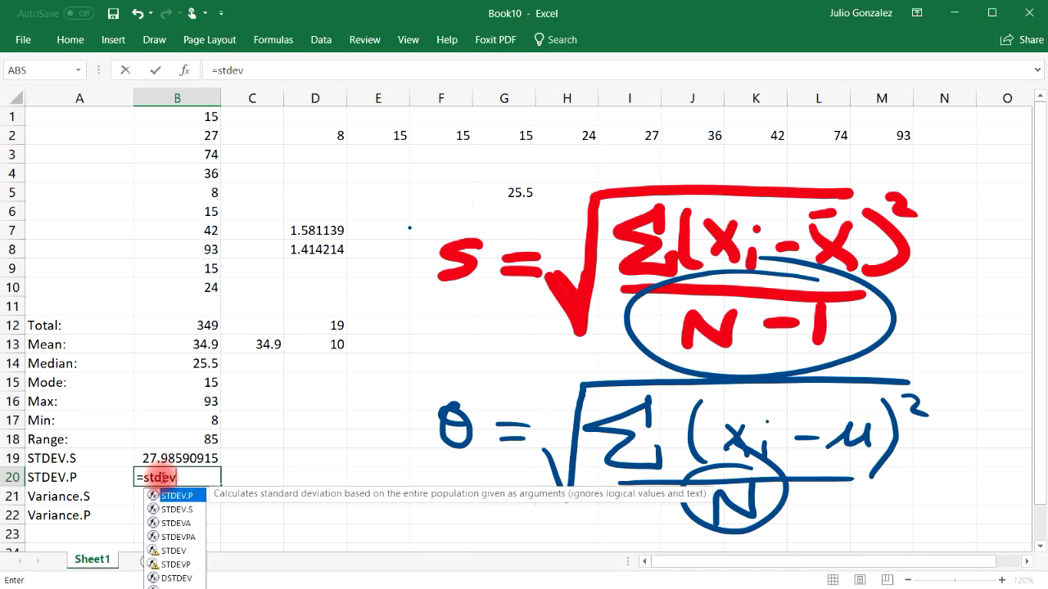
pyautogui.write('.p(')
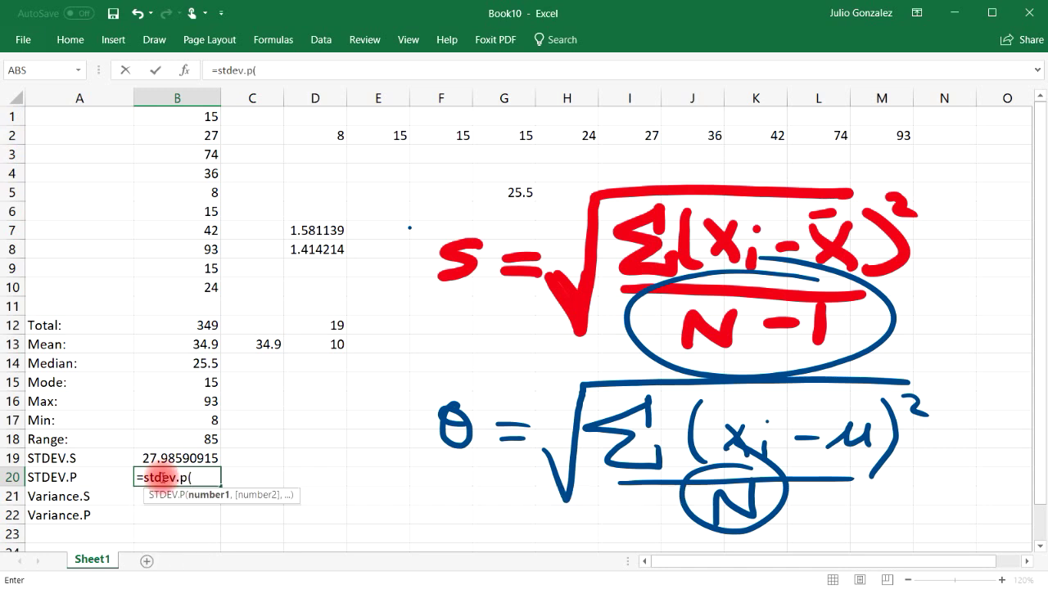
pyautogui.moveTo(204, 116); pyautogui.dragTo(212, 285)
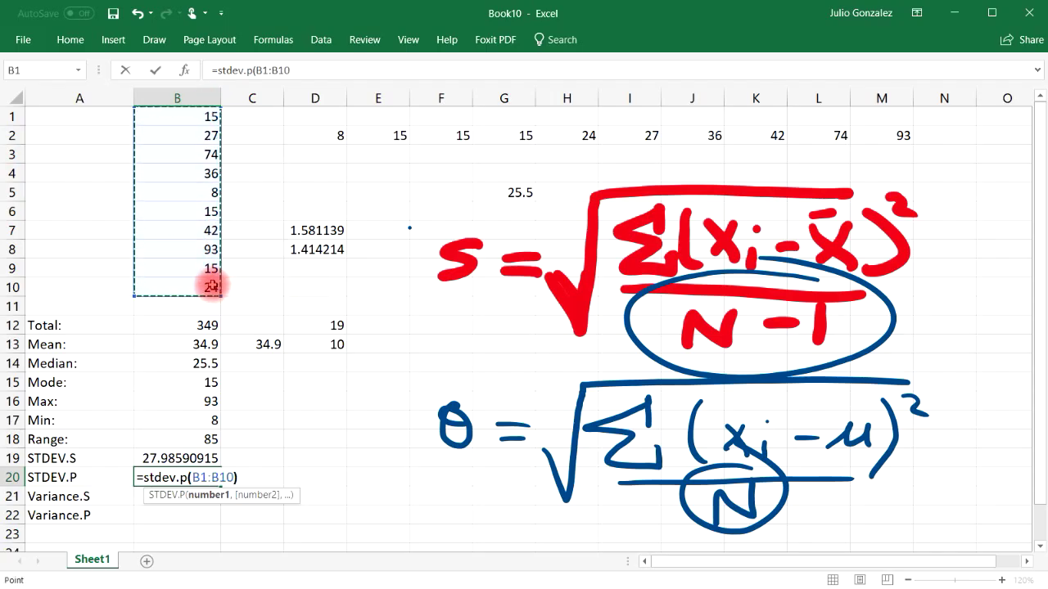
pyautogui.press('Return')
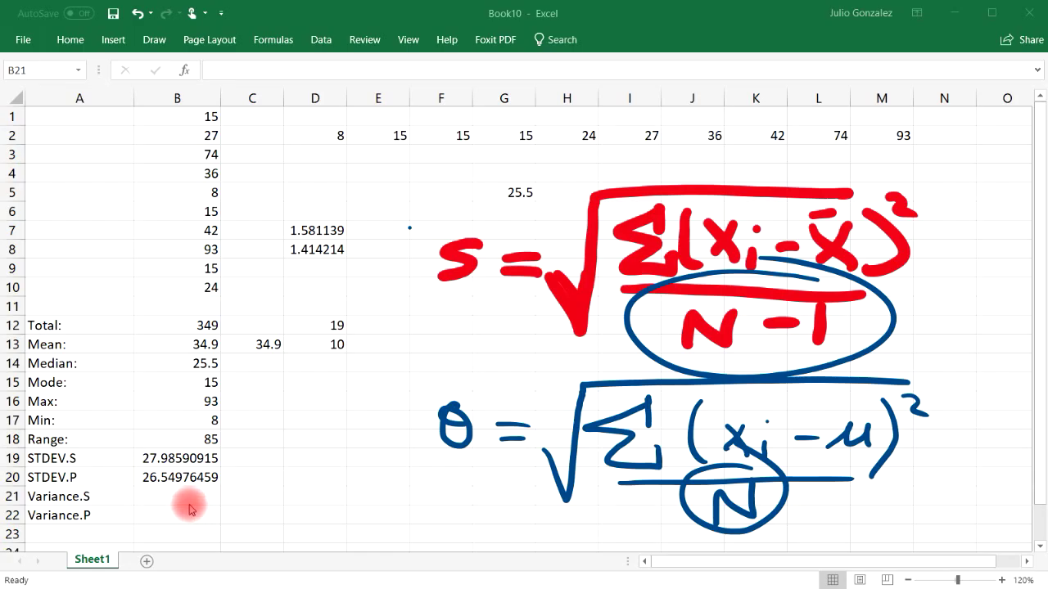
# - Enter =VAR.S(B1:B10) in B21, giving 783.2111111
pyautogui.click(175, 496)
pyautogui.doubleClick(175, 497)
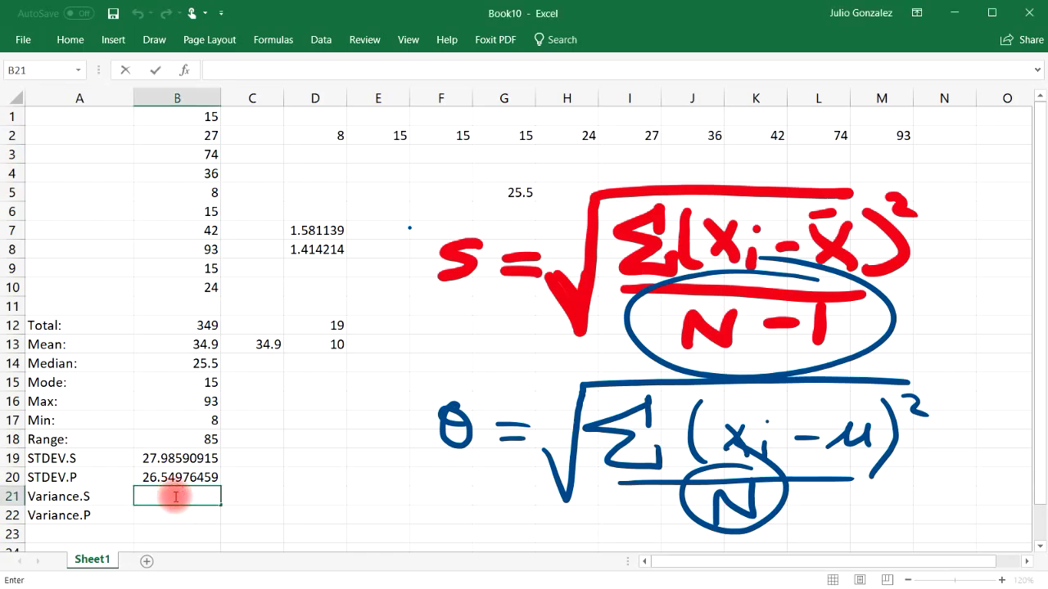
pyautogui.write('=var')
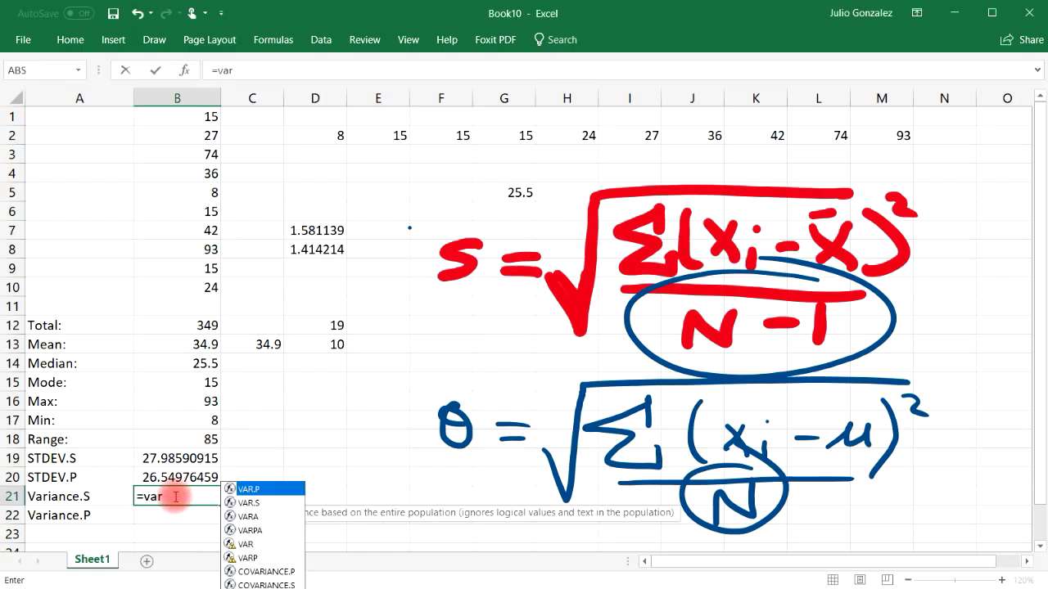
pyautogui.write('.s(')
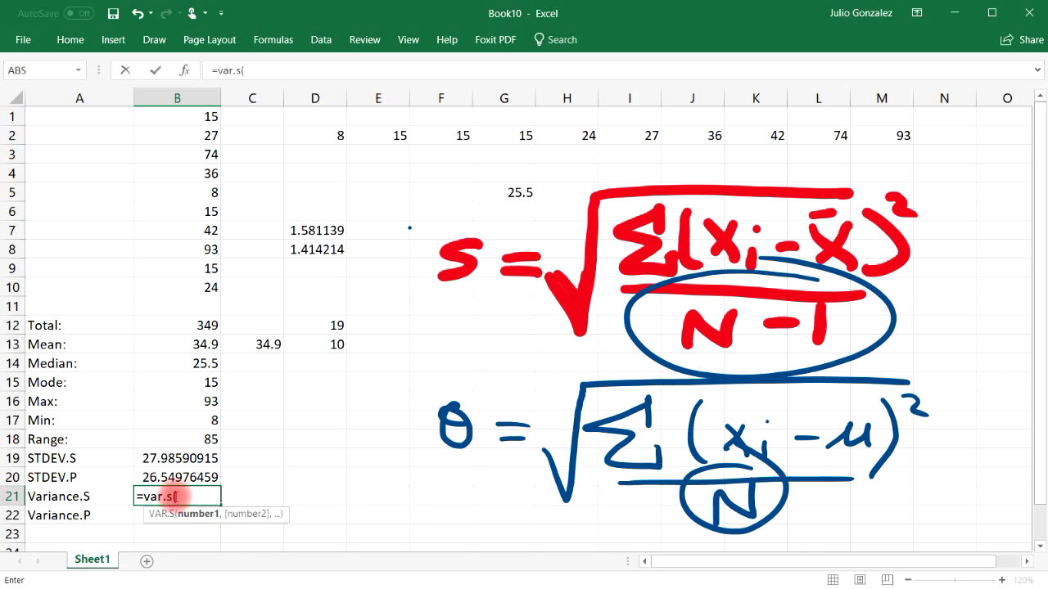
pyautogui.moveTo(205, 120); pyautogui.dragTo(201, 284)
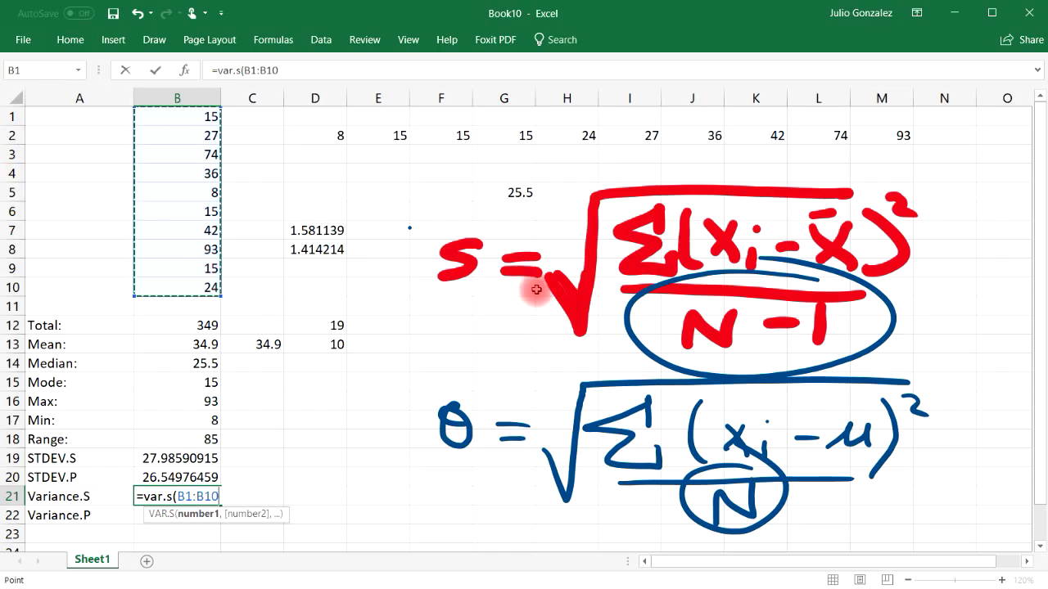
pyautogui.press('Return')
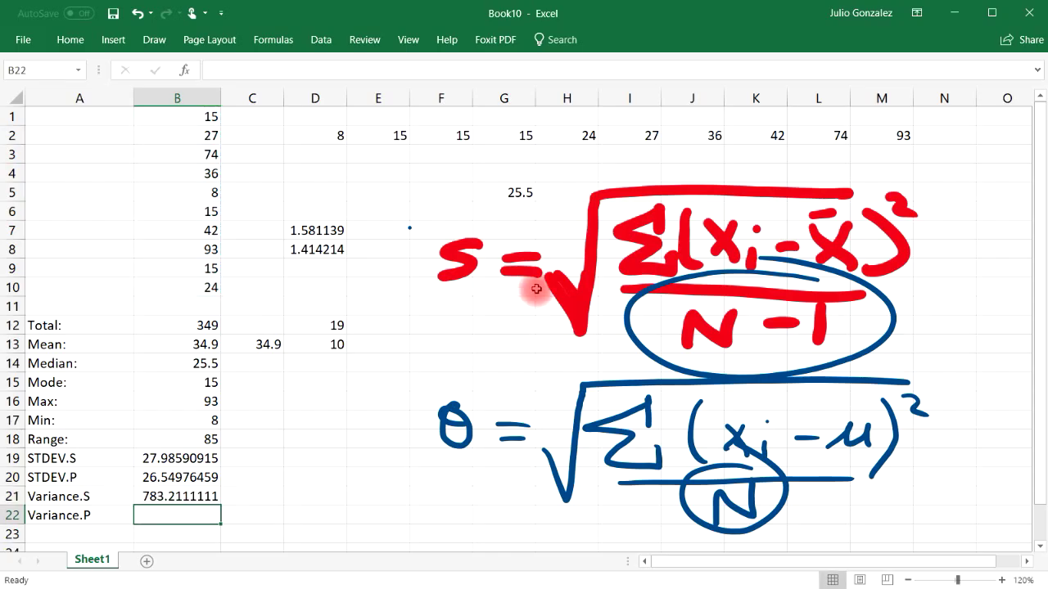
# - Enter =VAR.P(B1:B10) in B22, giving 704.89
pyautogui.write('var.')
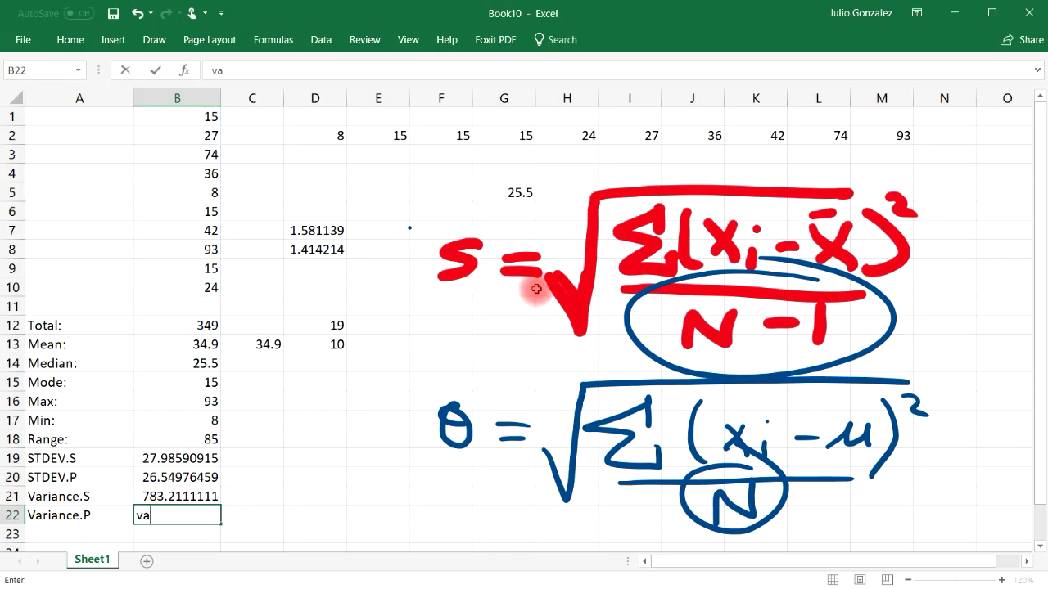
pyautogui.press('BackSpace')
pyautogui.press('BackSpace')
pyautogui.press('BackSpace')
pyautogui.press('BackSpace')
pyautogui.write('=var.p(')
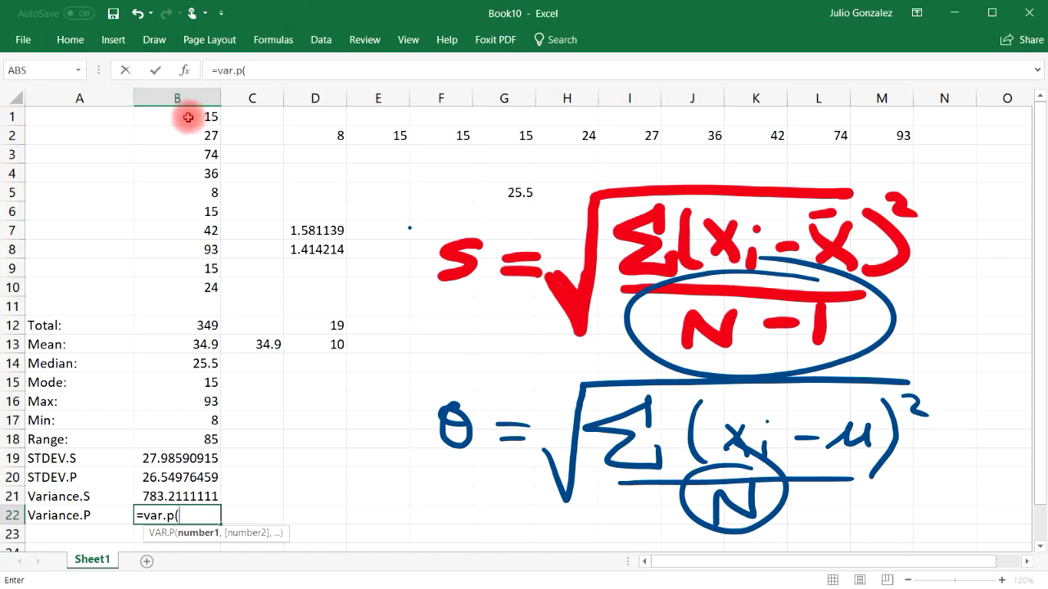
pyautogui.moveTo(188, 117); pyautogui.dragTo(190, 283)
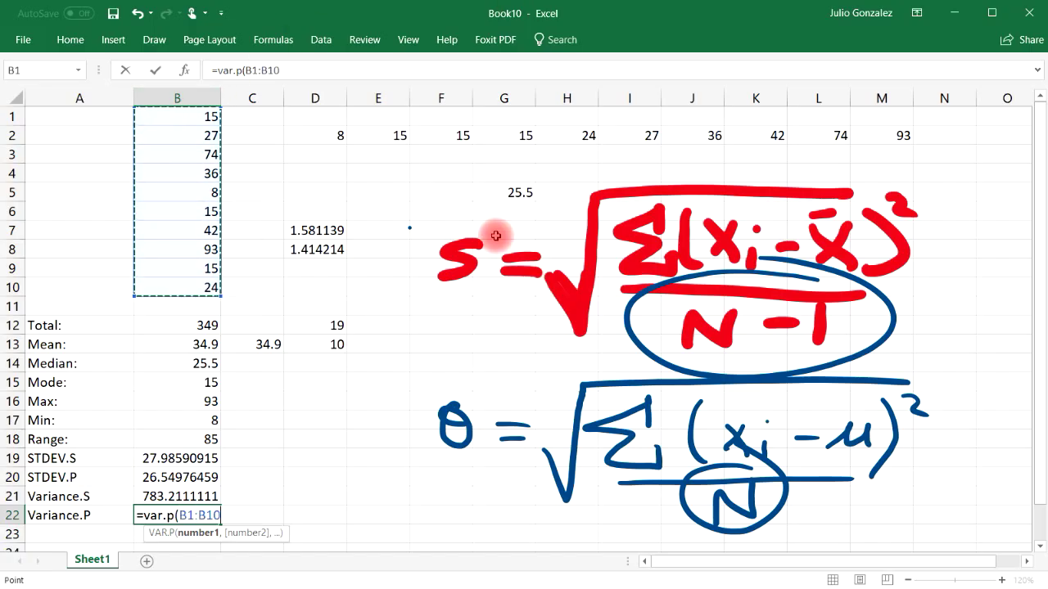
pyautogui.write(')')
pyautogui.press('Return')
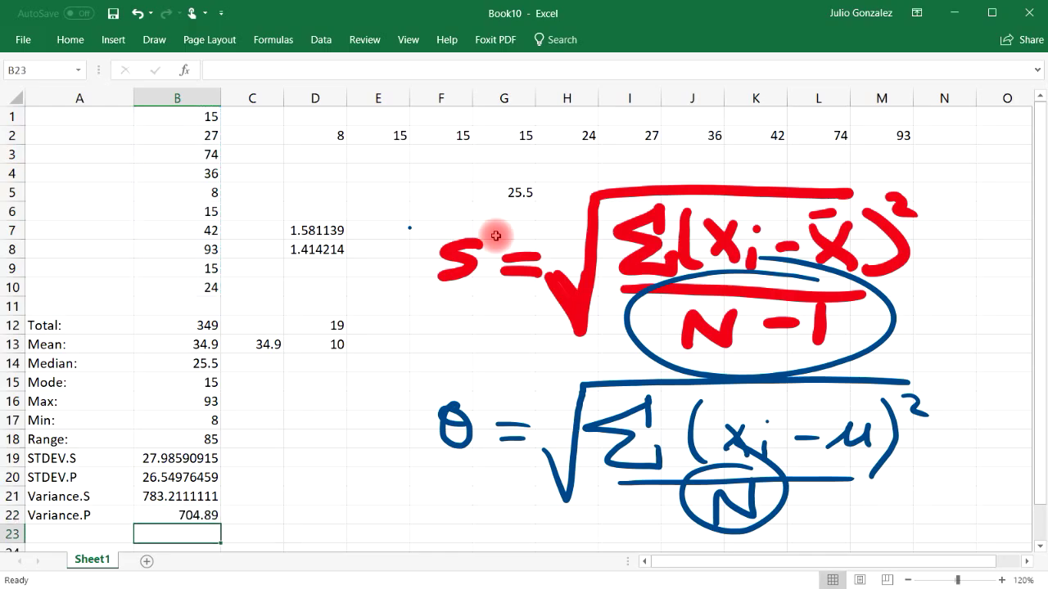
pyautogui.click(243, 496)
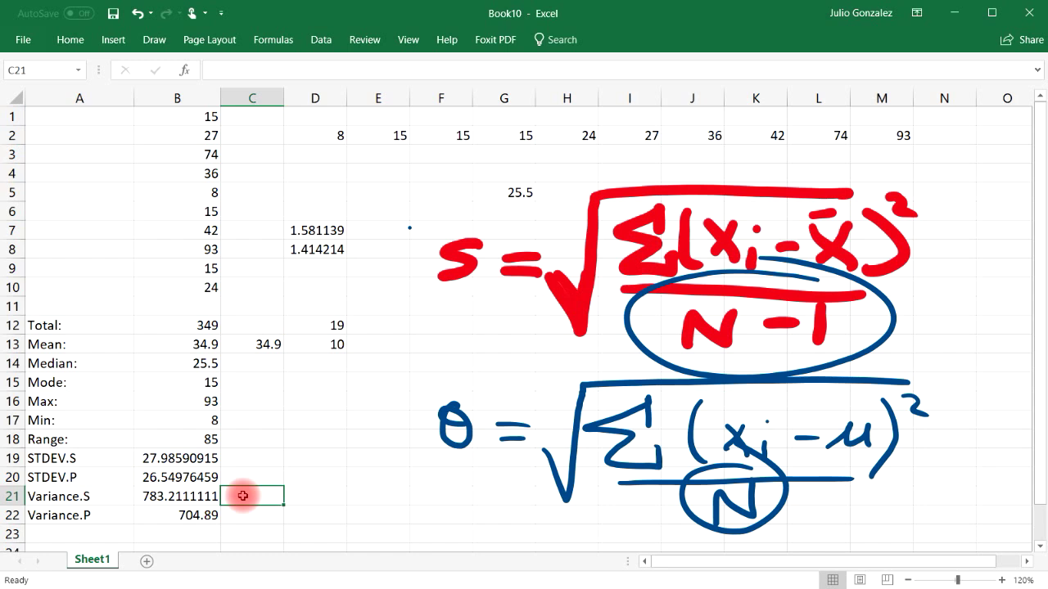
# - Square the SDs with =(B19)^2 in C21 (783.2111) and =(B20)^2 in C22 (704.89)
pyautogui.write('=')
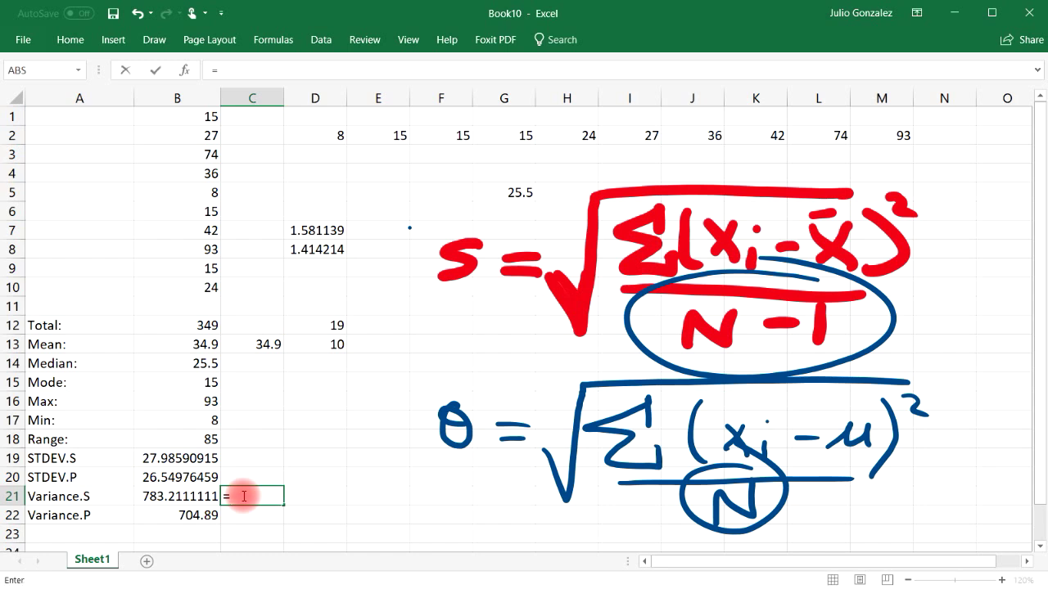
pyautogui.write('(B19)')
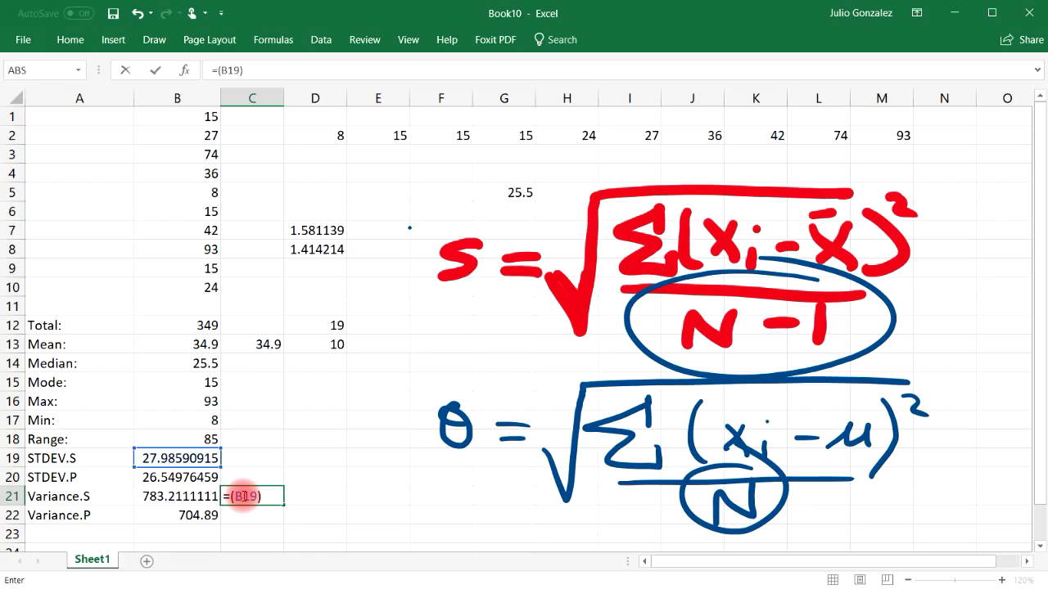
pyautogui.write('^2')
pyautogui.press('Return')
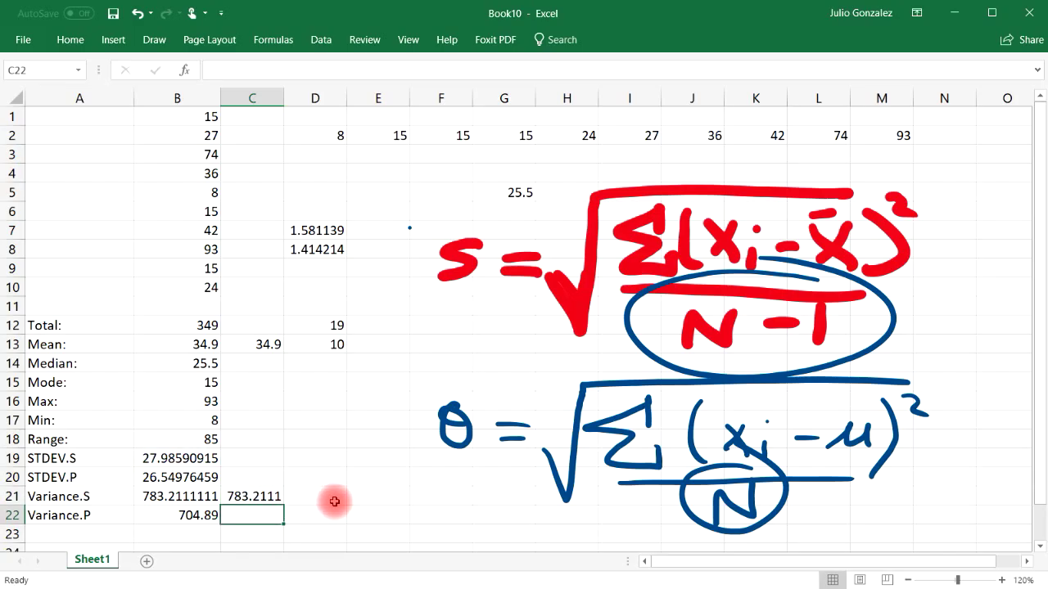
pyautogui.write('=')
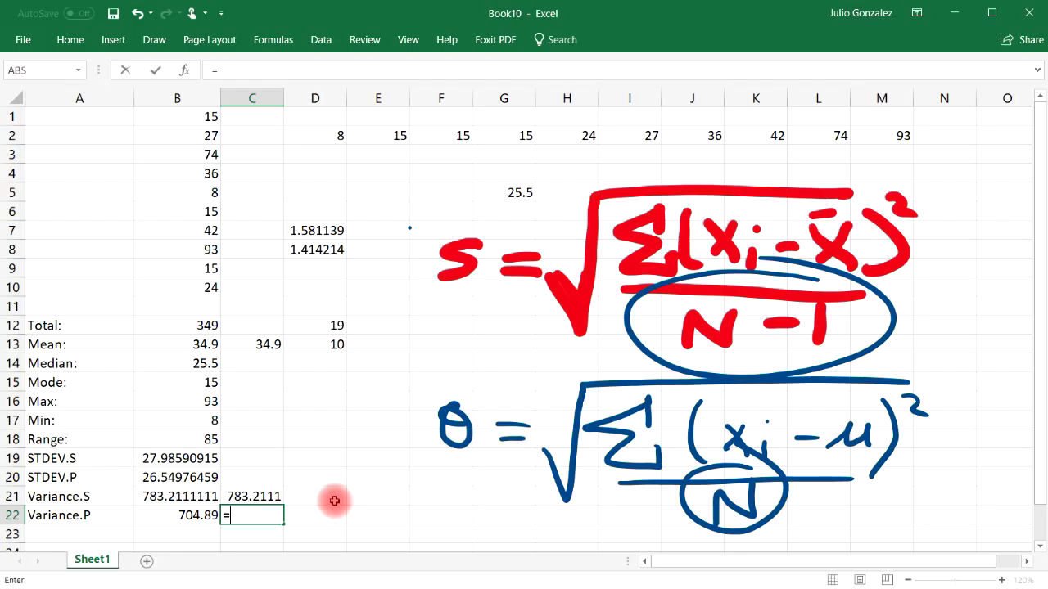
pyautogui.write('(B')
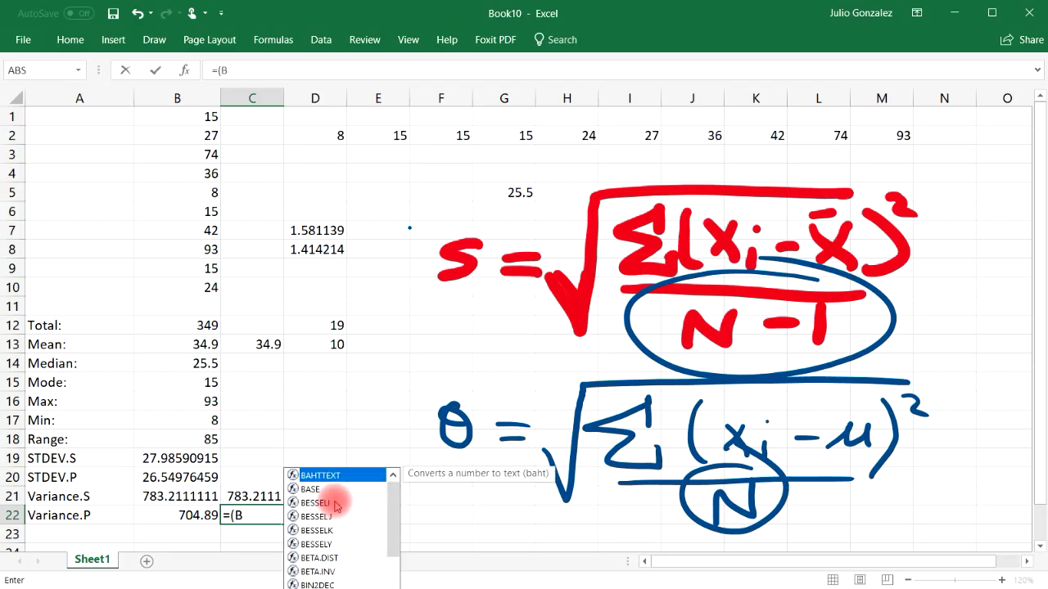
pyautogui.write('20)^2')
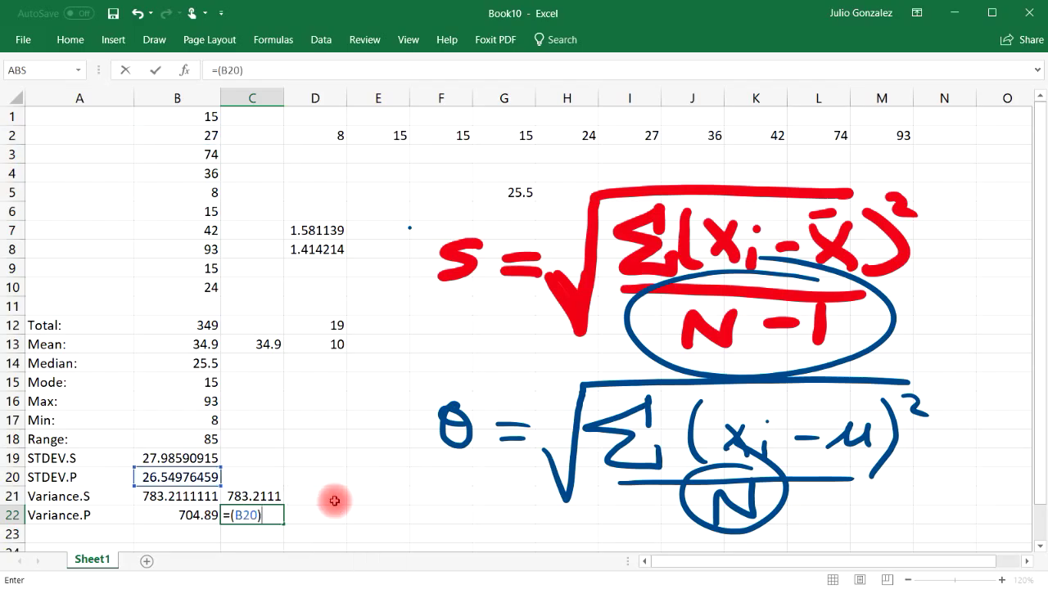
pyautogui.press('Return')
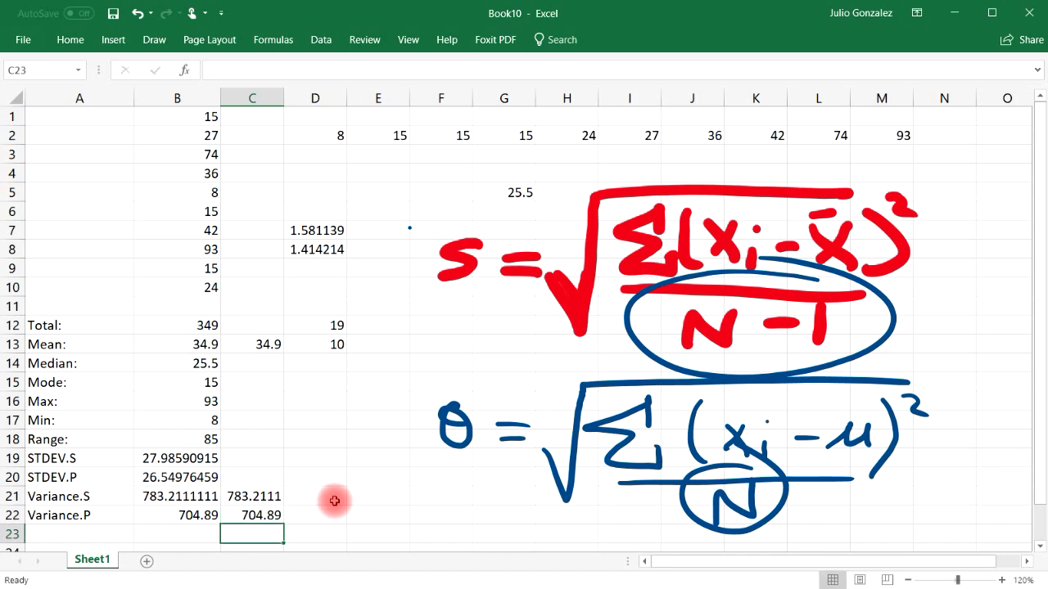